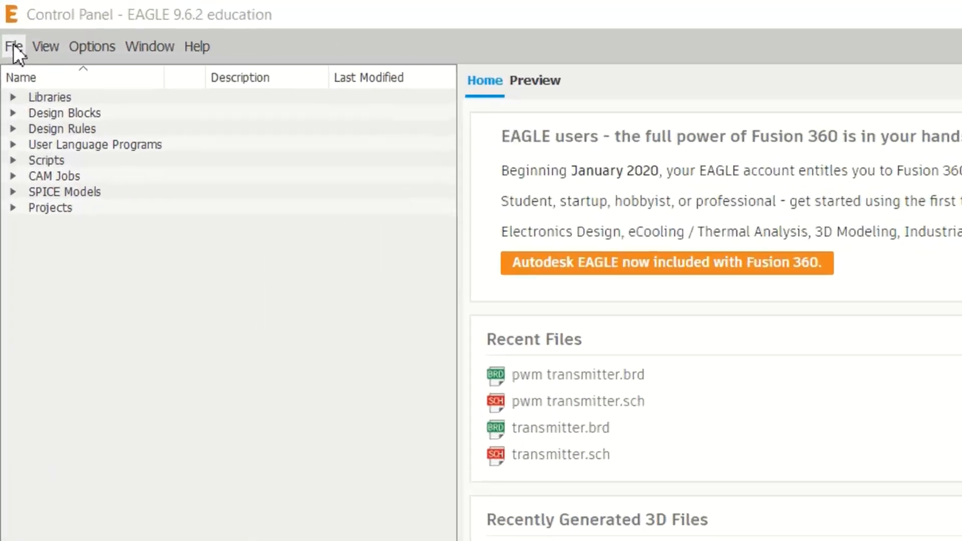
Create a new EAGLE project and open a new blank schematic in it.
left_click(7, 23)
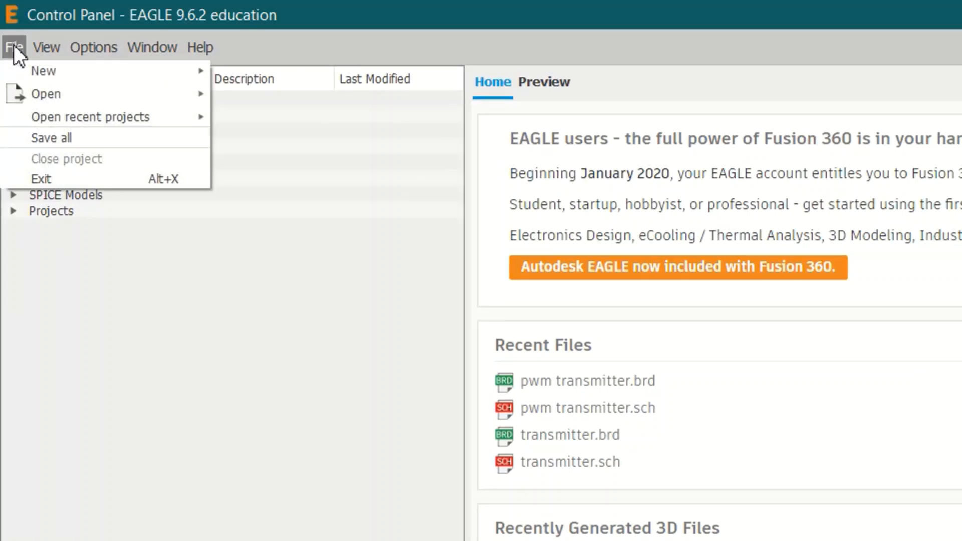
mouse_move(160, 48)
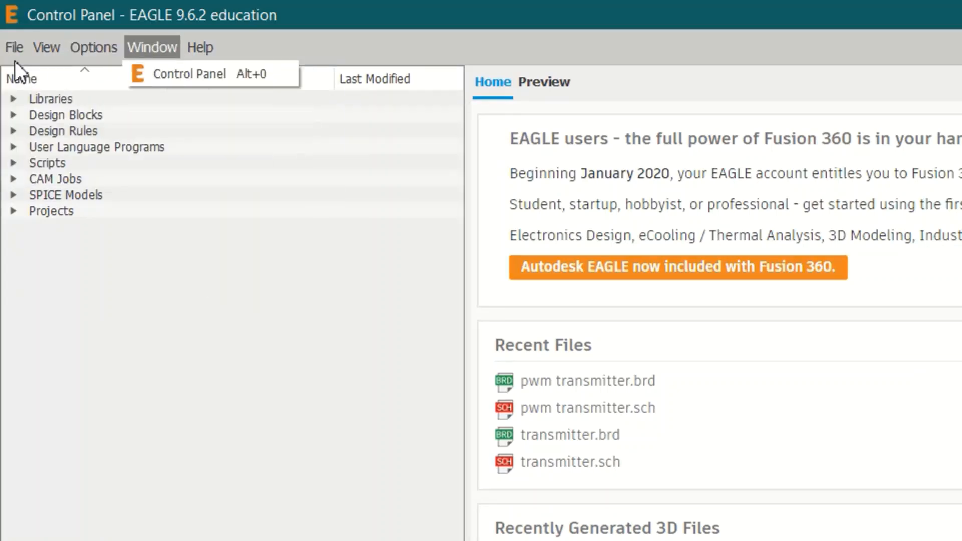
mouse_move(14, 50)
mouse_move(22, 70)
left_click(258, 101)
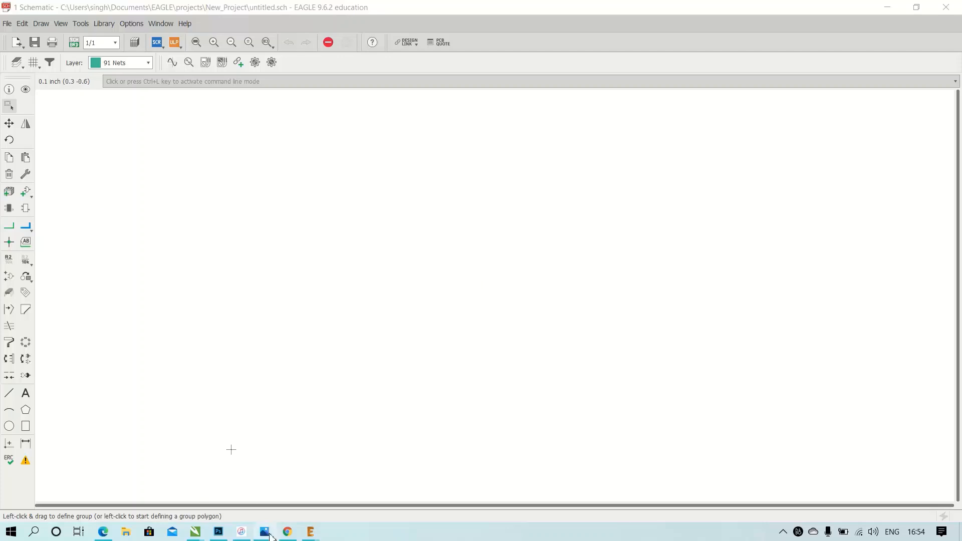
Switch to Chrome and search Google for "attiny45 library for eagle".
left_click(288, 533)
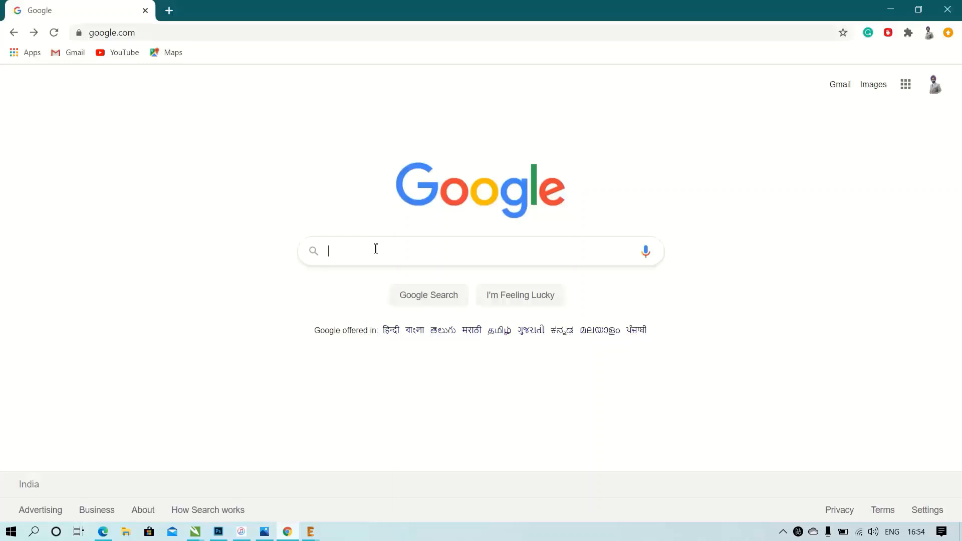
type("att")
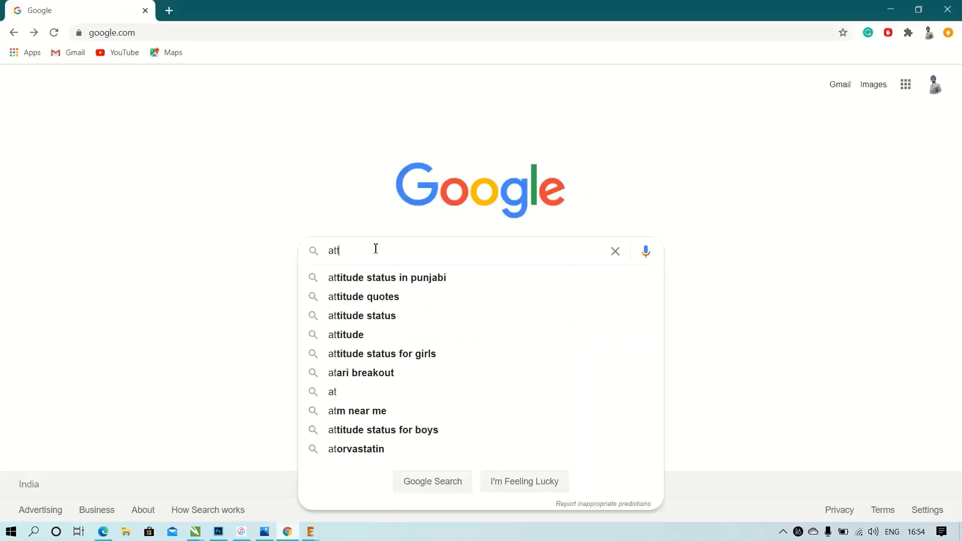
type("iny45 ")
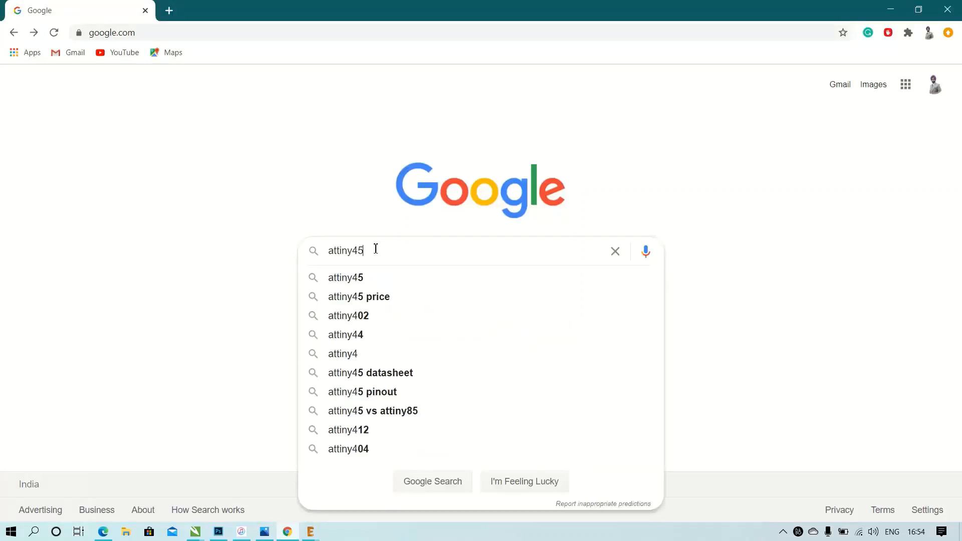
type("libraru")
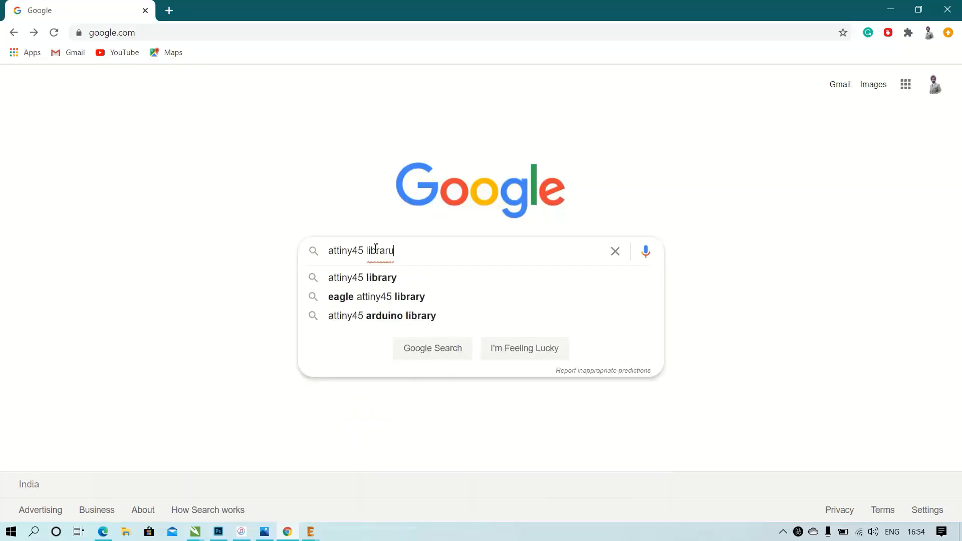
key("BackSpace")
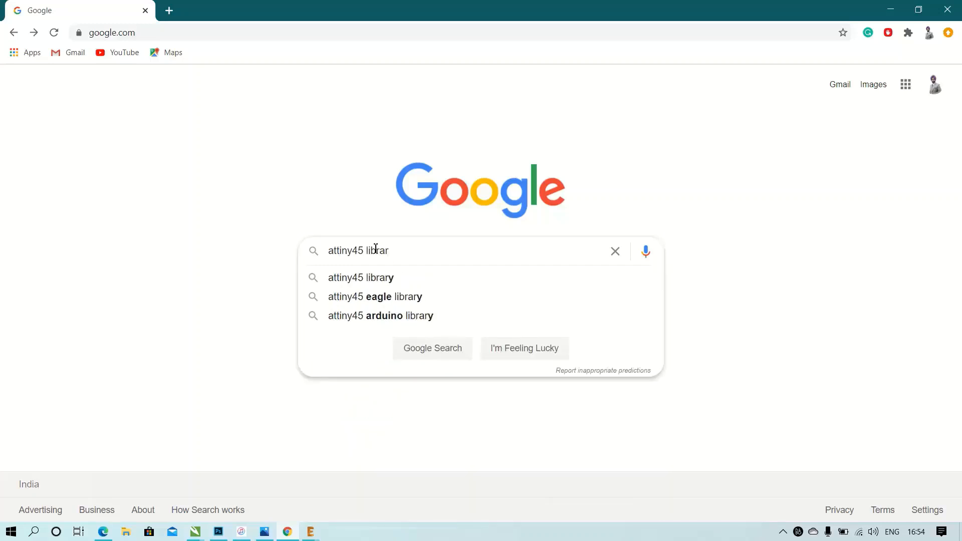
type("y for")
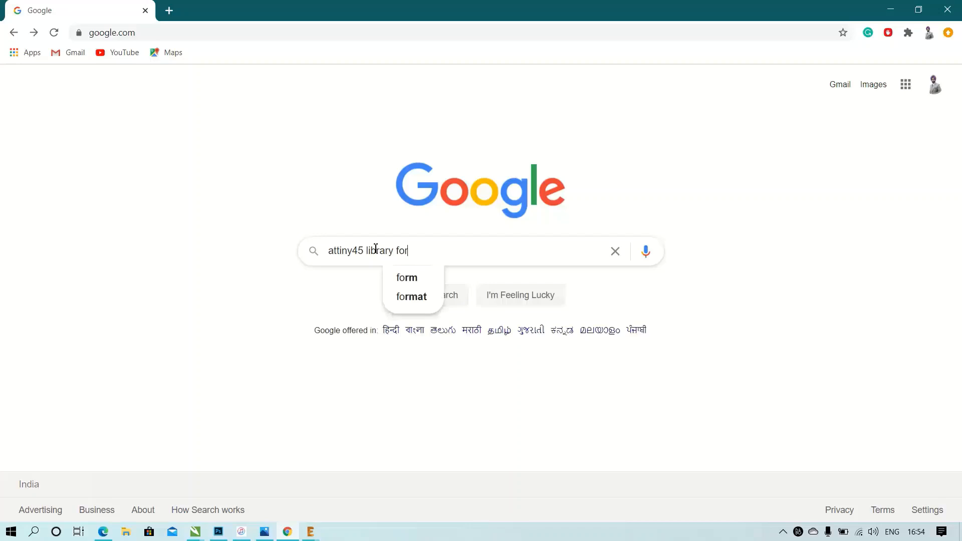
type(" eagle")
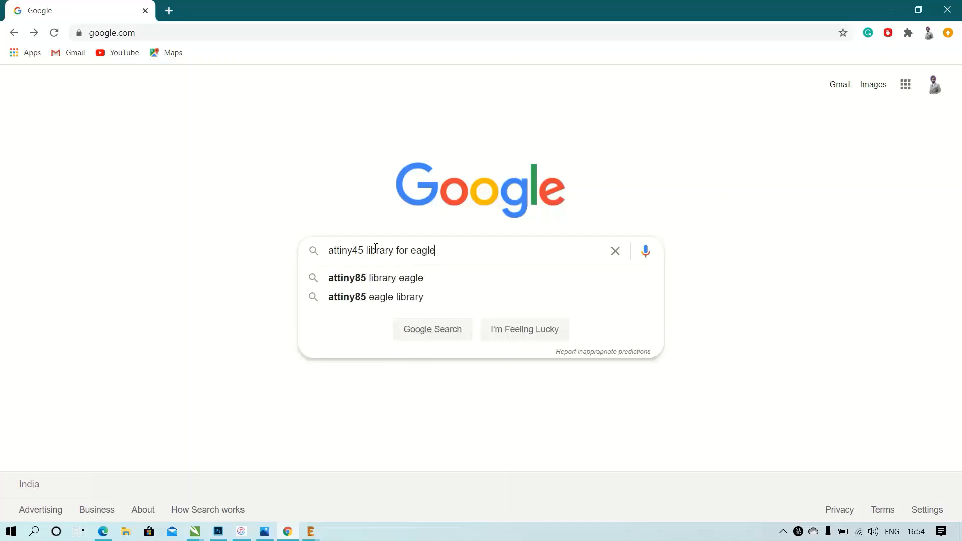
key("Return")
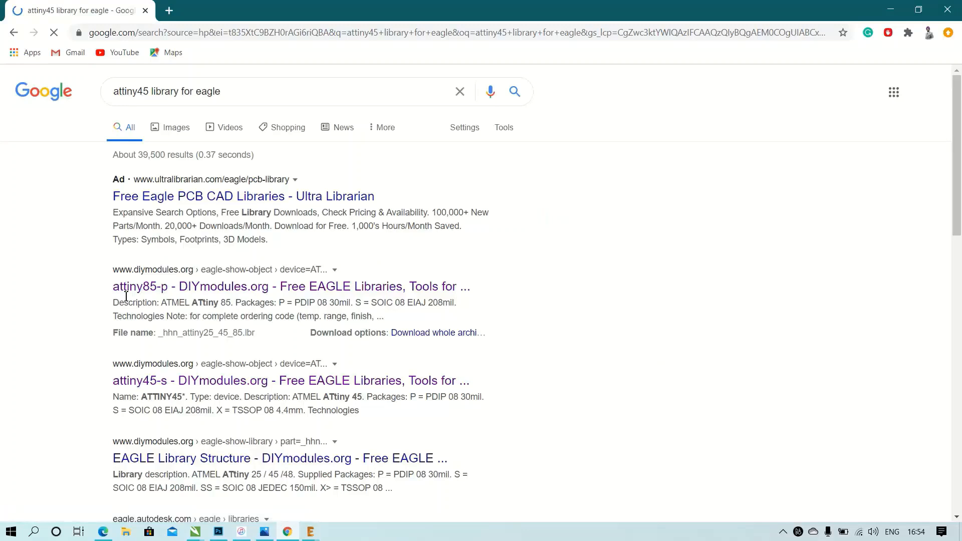
Open the attiny85-p result on DIYmodules.org and download the original library file _hhn_attiny25_45_85.lbr.
left_click(207, 291)
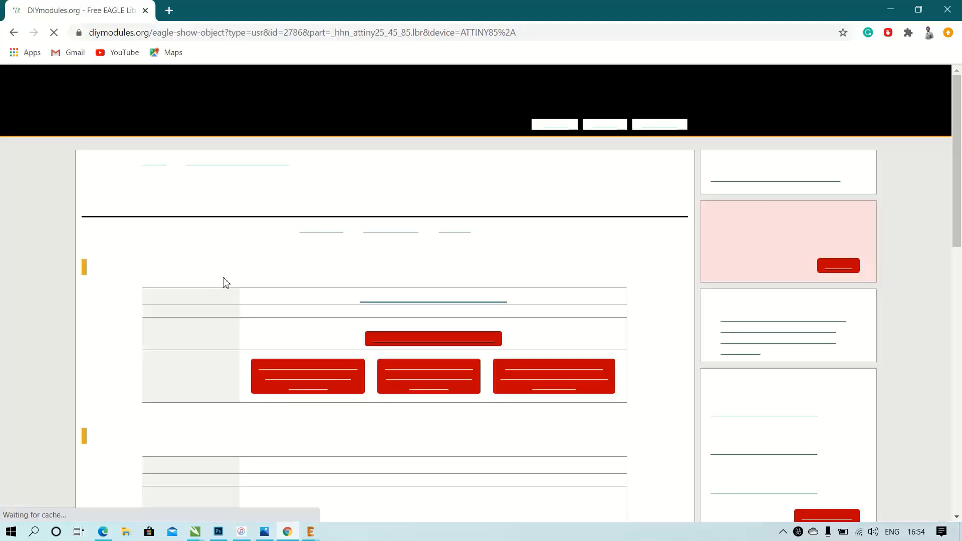
scroll(434, 261, "down", 1)
scroll(436, 266, "down", 1)
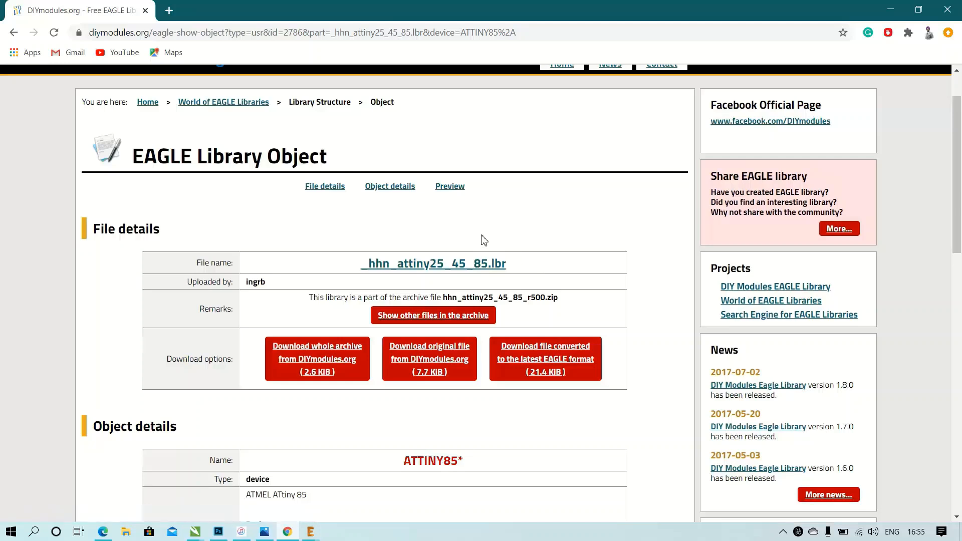
left_click(429, 353)
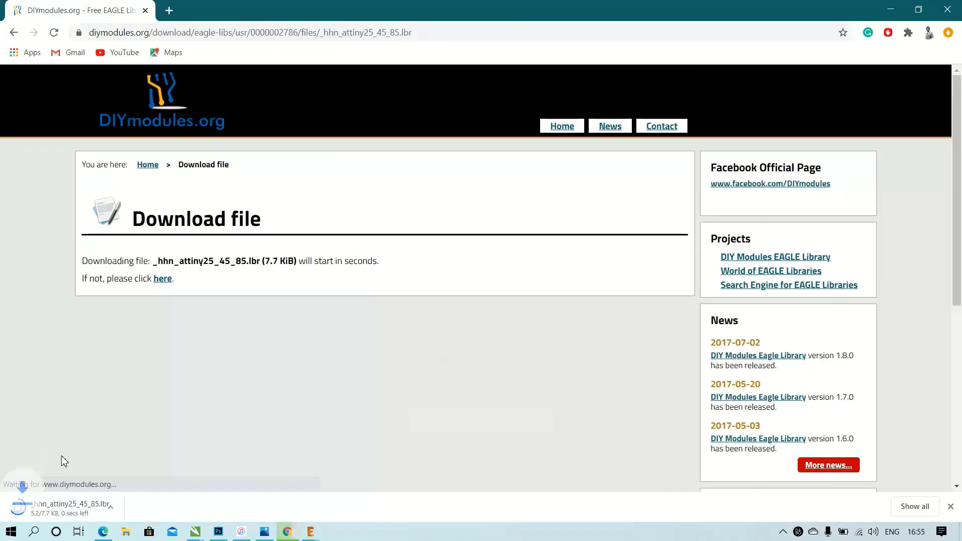
Show the downloaded _hhn_attiny25_45_85.lbr in its folder and switch back to the EAGLE schematic.
right_click(85, 509)
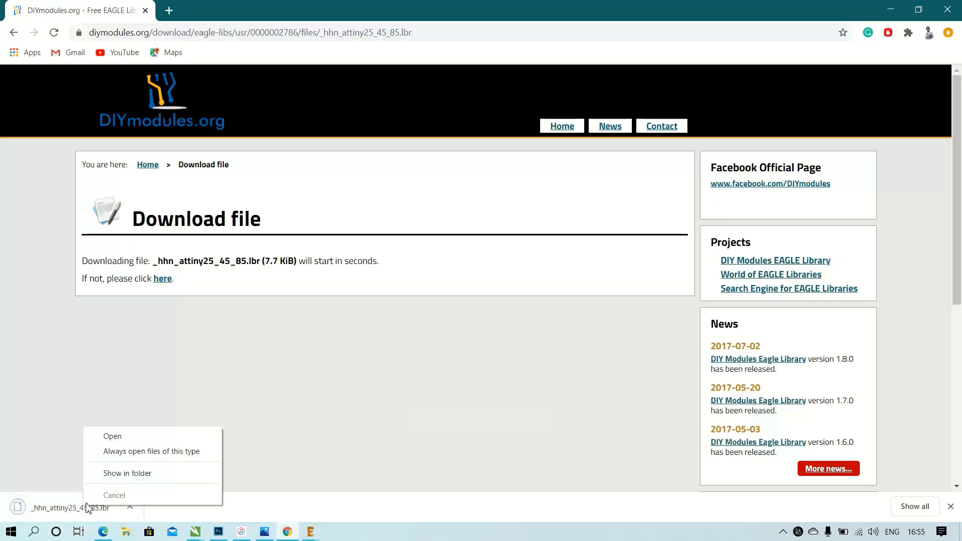
left_click(114, 474)
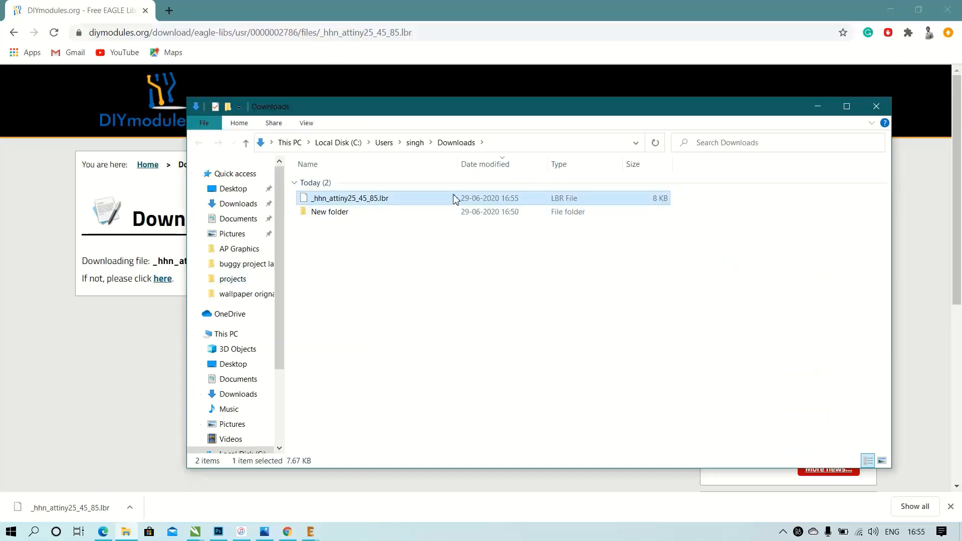
key("F2")
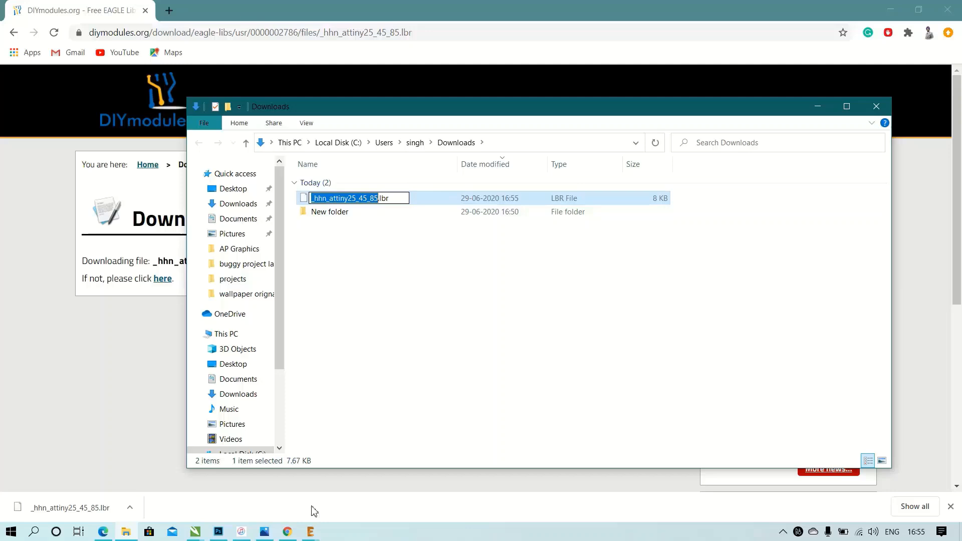
left_click(312, 533)
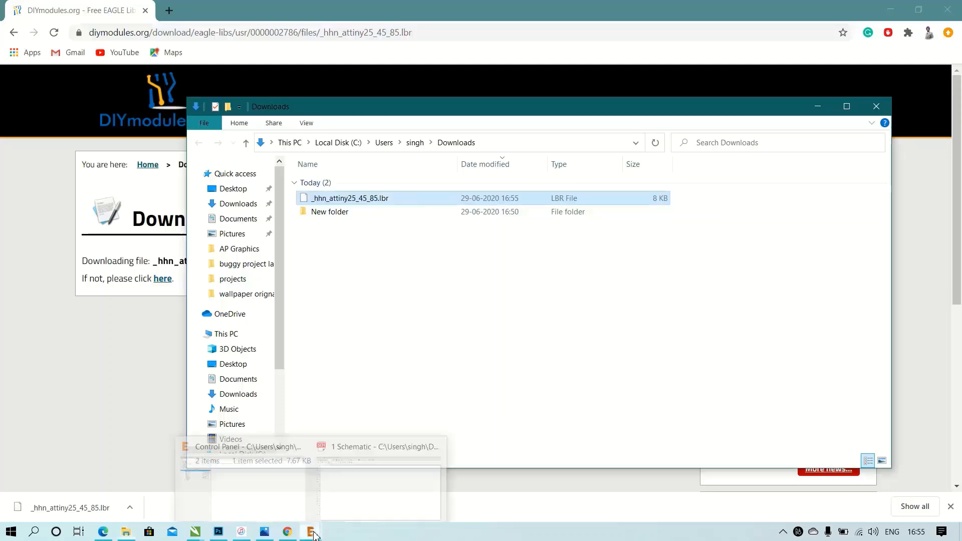
left_click(355, 490)
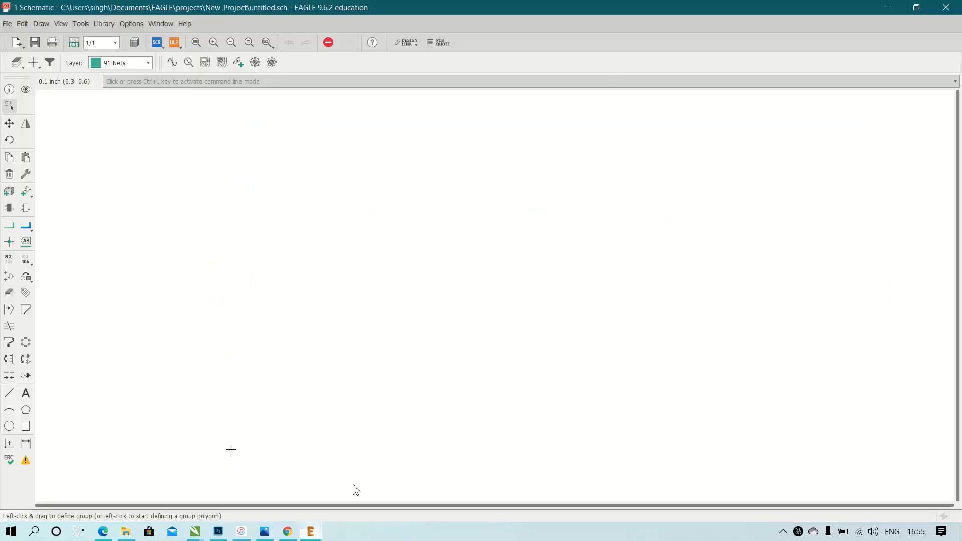
Browse for available libraries in the library manager and copy _hhn_attiny25_45_85.lbr from Downloads into the EAGLE libraries folder.
left_click(107, 23)
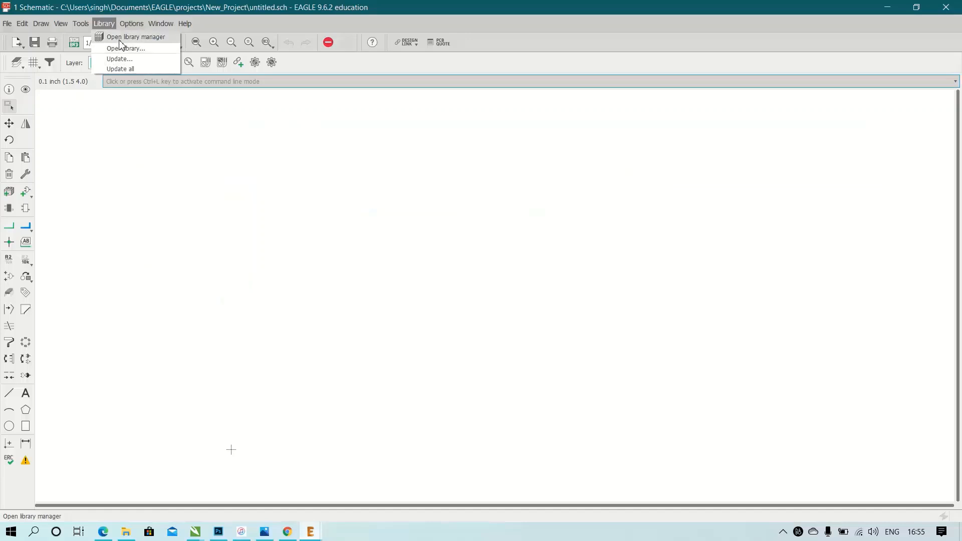
left_click(120, 39)
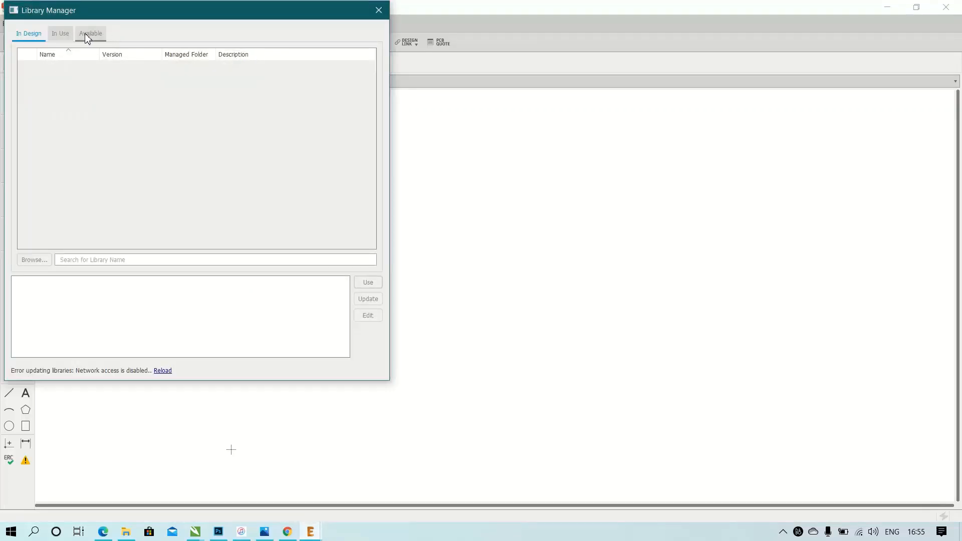
left_click(87, 35)
left_click(40, 233)
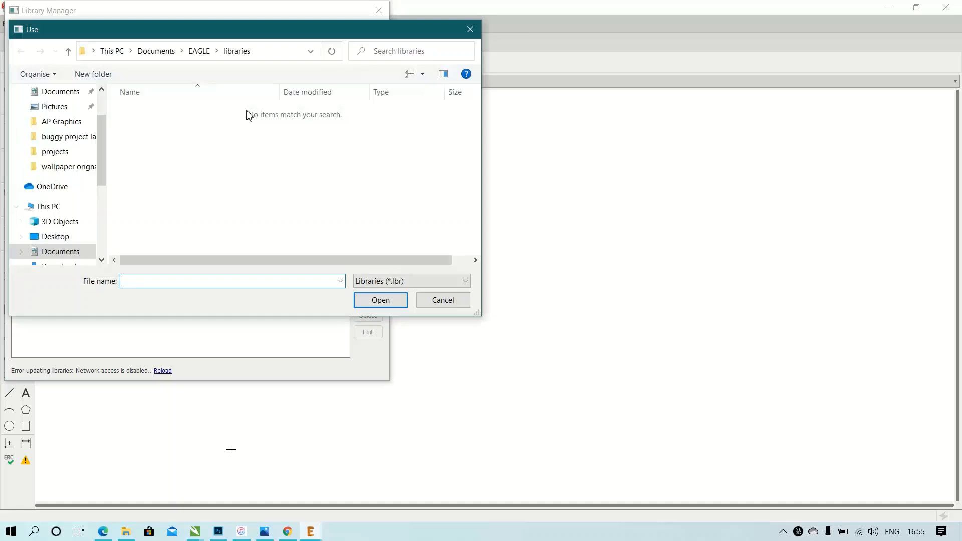
right_click(261, 157)
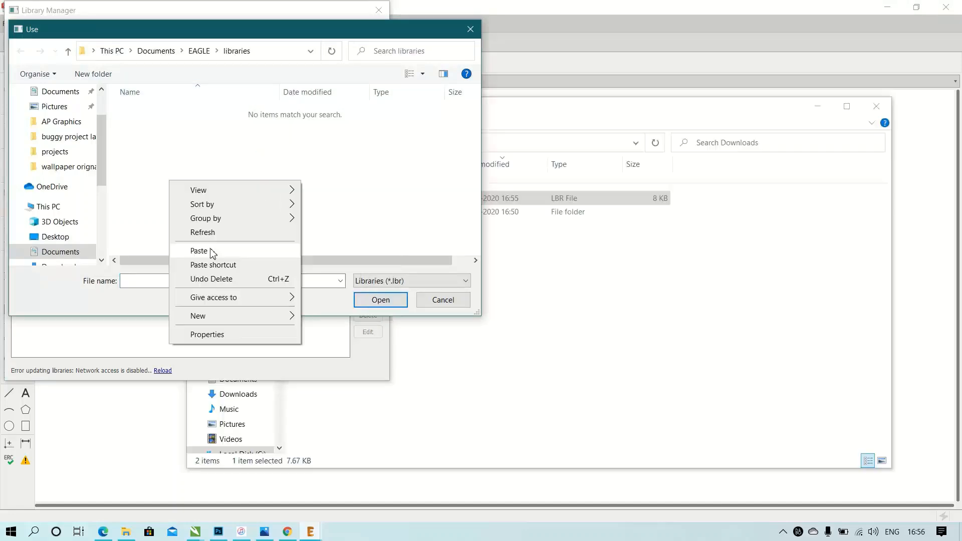
left_click(212, 251)
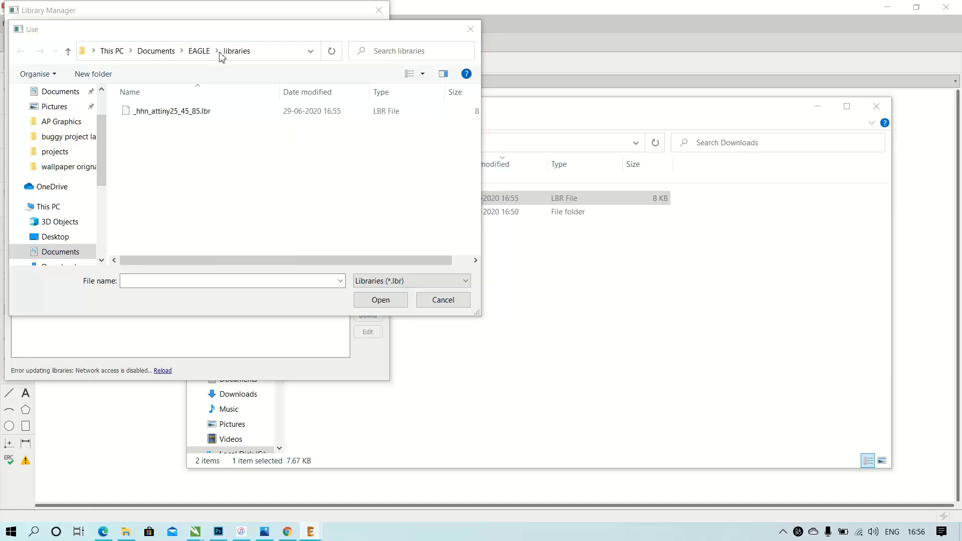
Load _hhn_attiny25_45_85.lbr, put the library in use, and close the library manager and the Downloads window.
left_click(182, 112)
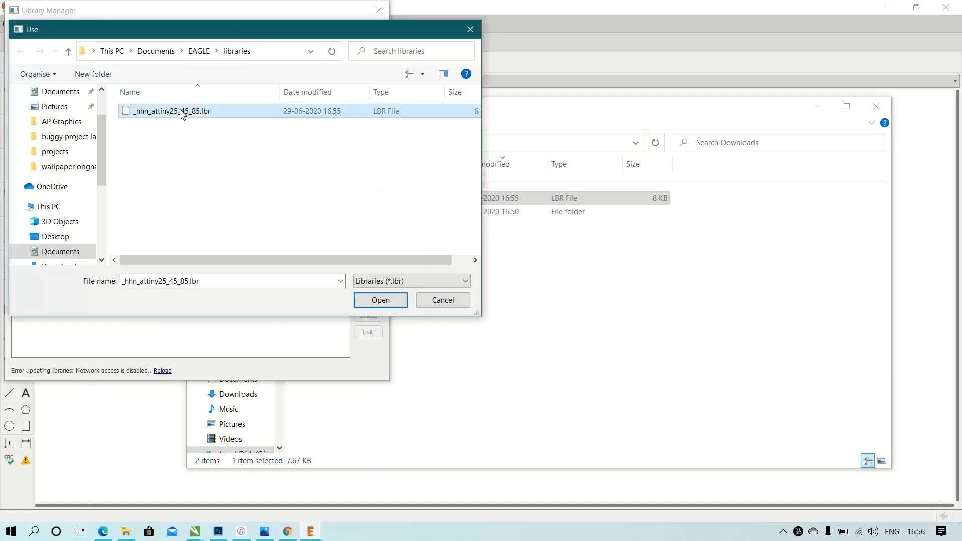
left_click(384, 305)
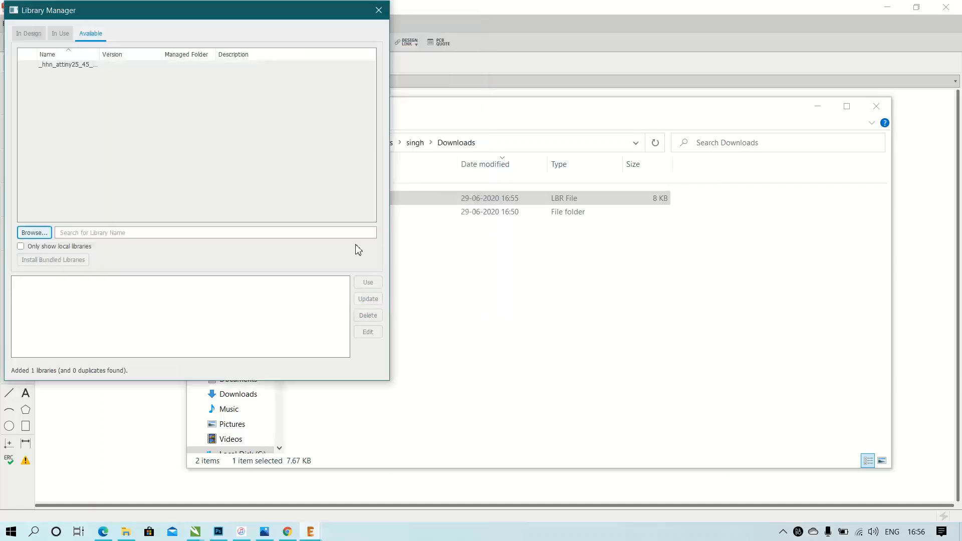
left_click(74, 67)
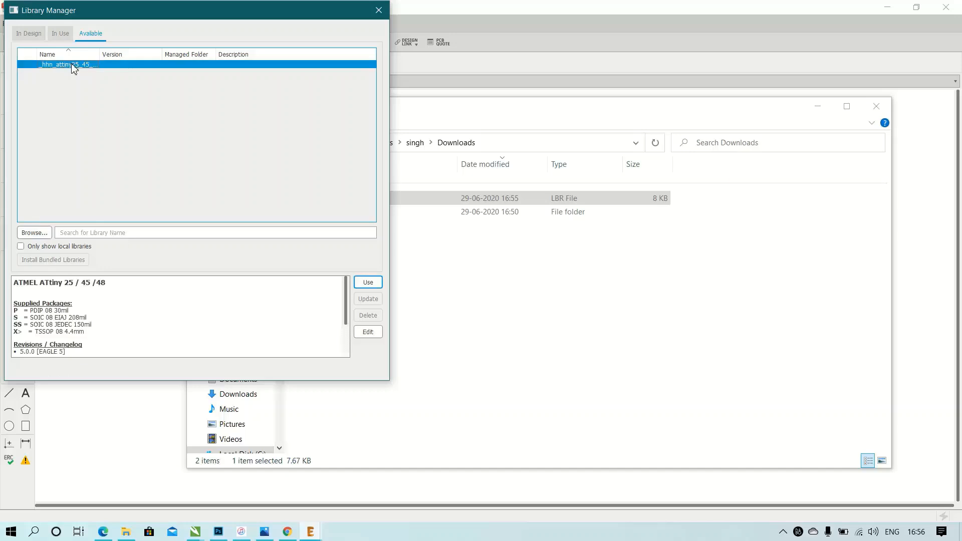
left_click(364, 284)
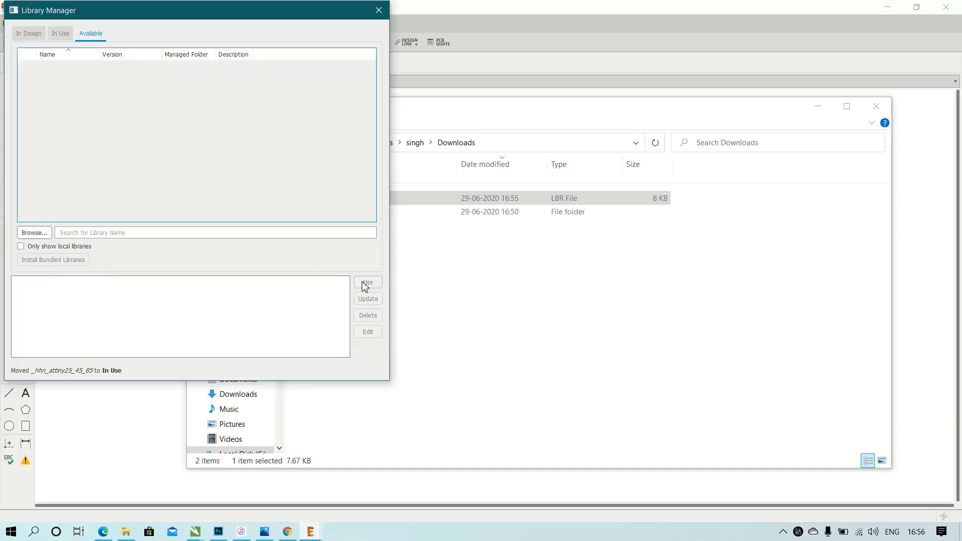
left_click(380, 11)
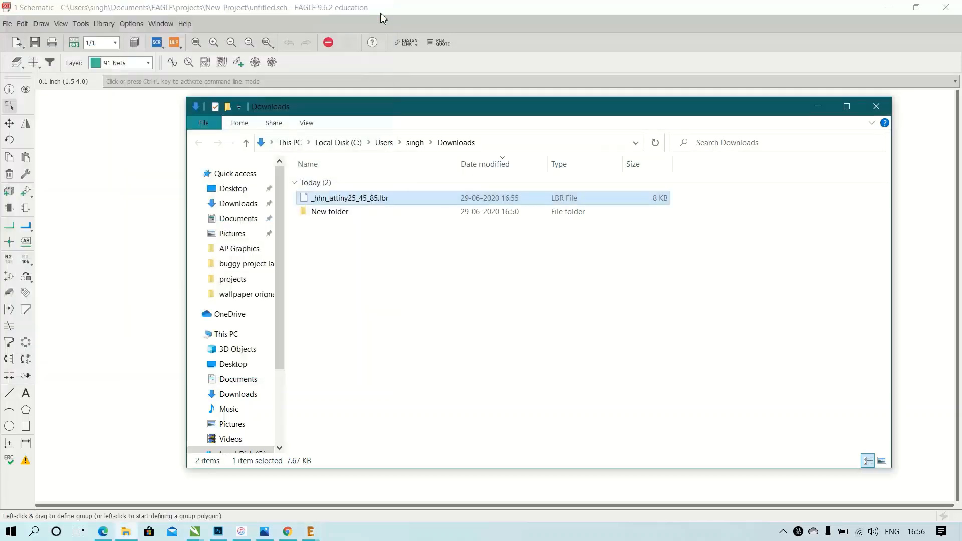
left_click(884, 112)
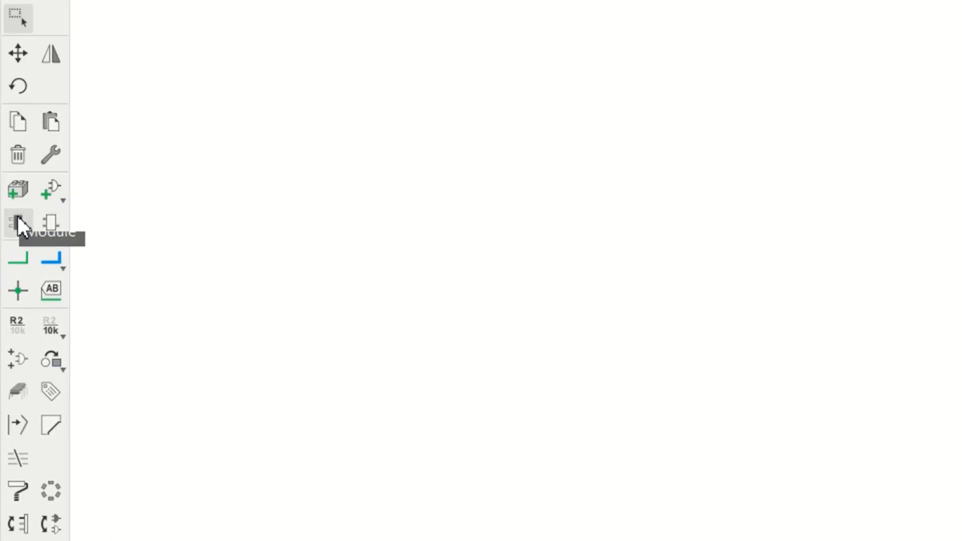
Add the DC power jack DCJ0202 from the con-jack library and place one on the empty schematic.
left_click(52, 191)
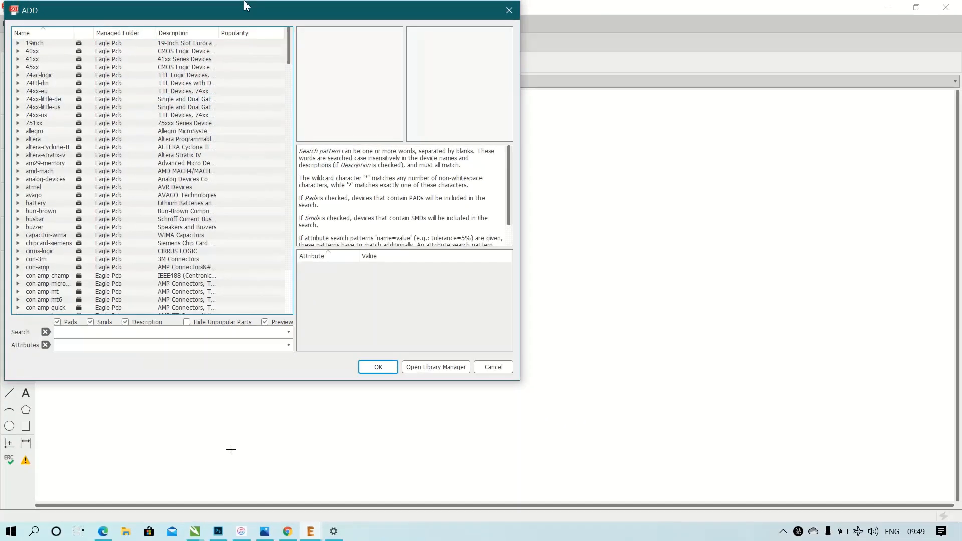
left_click_drag(246, 5, 418, 6)
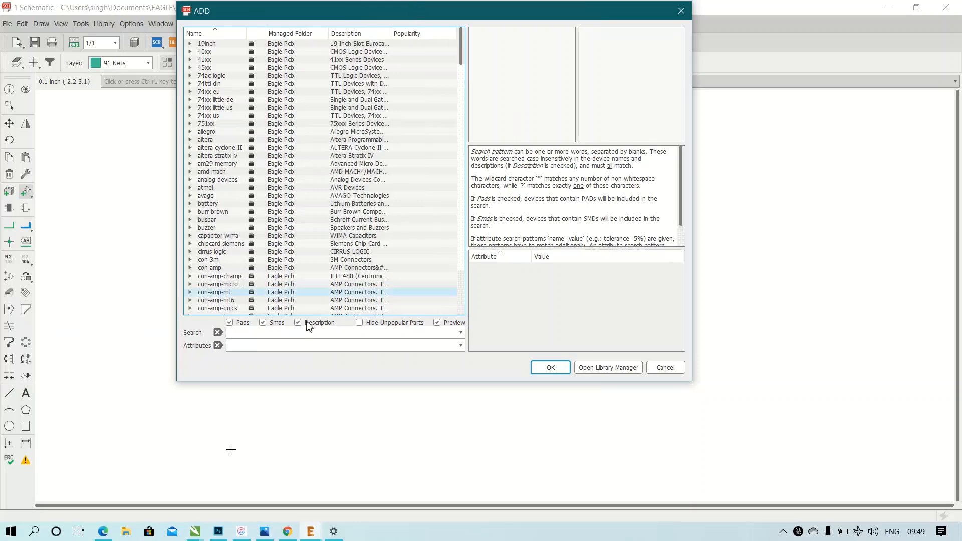
left_click(280, 333)
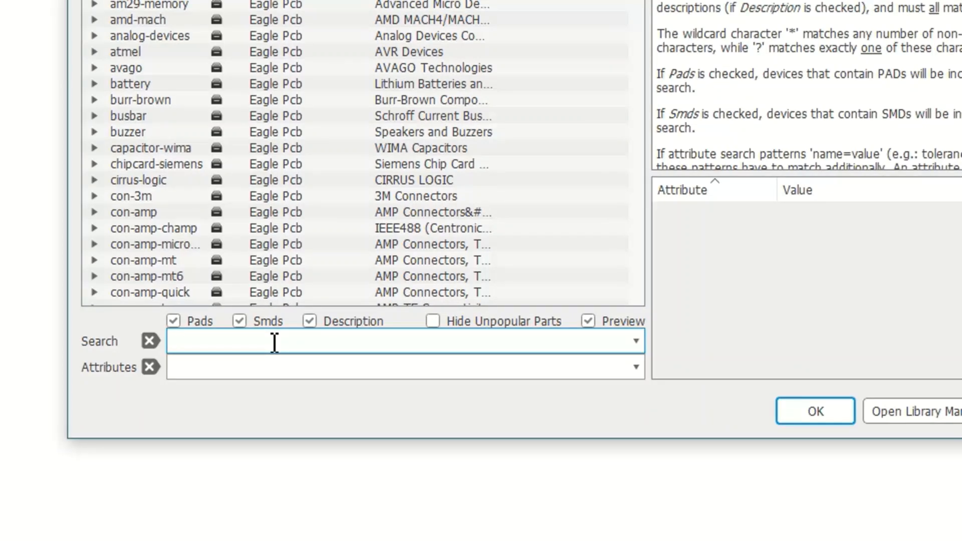
type("dcj0202")
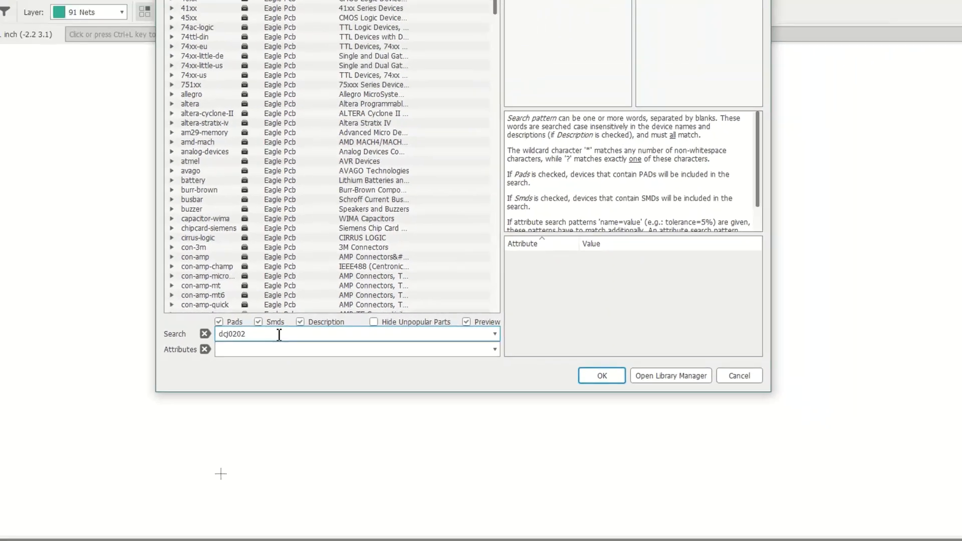
key("Return")
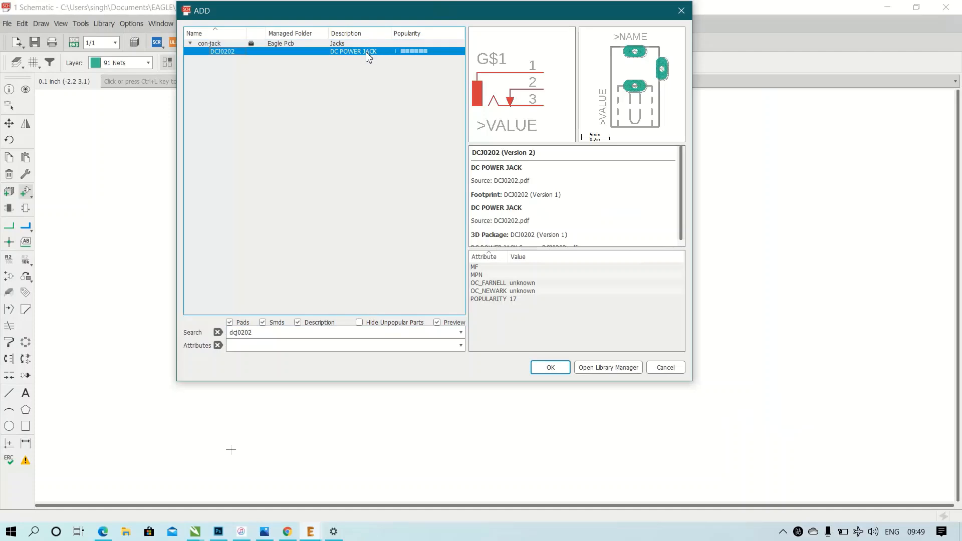
left_click(551, 368)
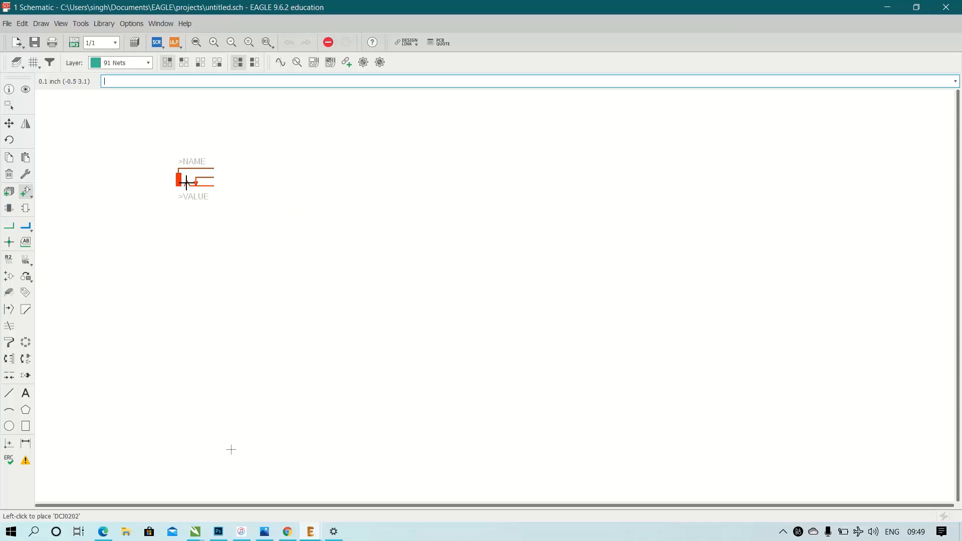
left_click(216, 207)
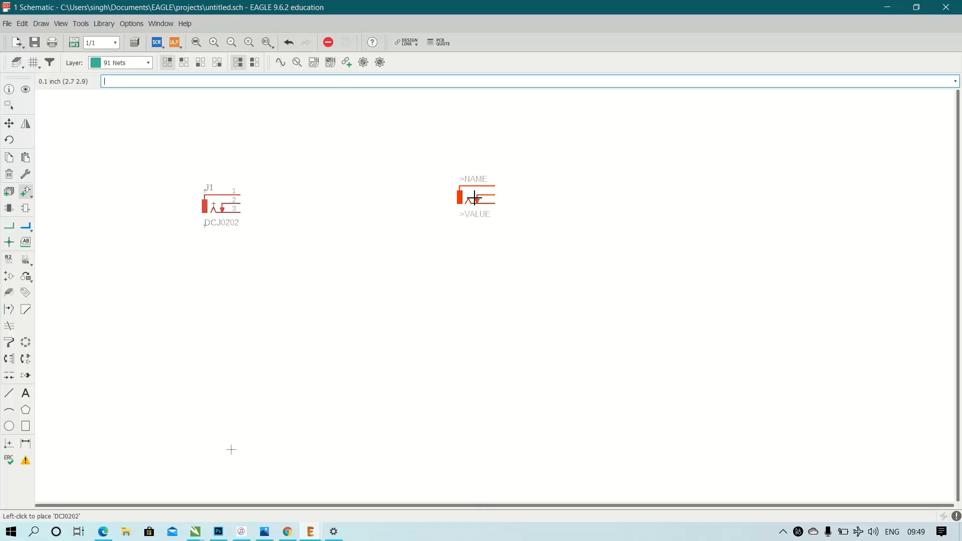
key("Escape")
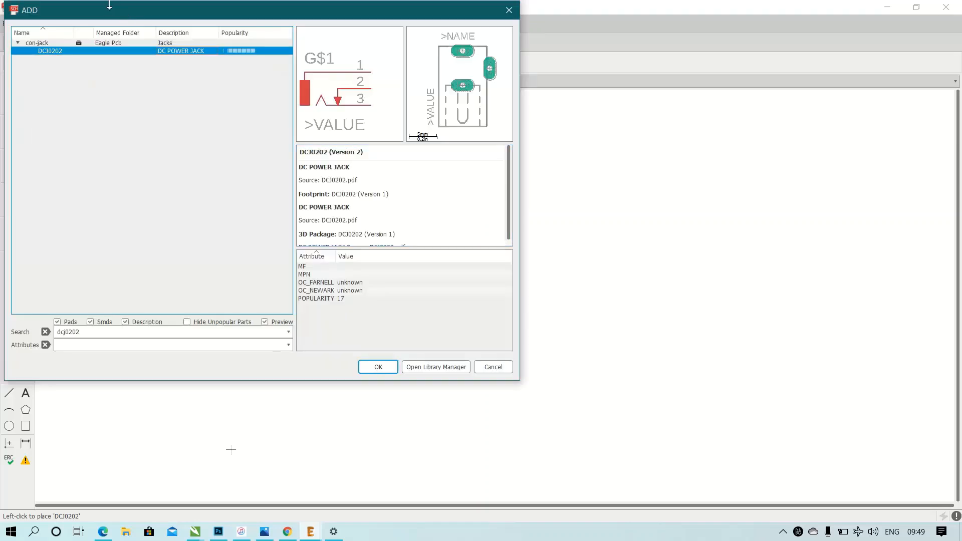
Add the 78L05Z voltage regulator from the linear library and place one beside the power jack.
left_click_drag(113, 14, 405, 24)
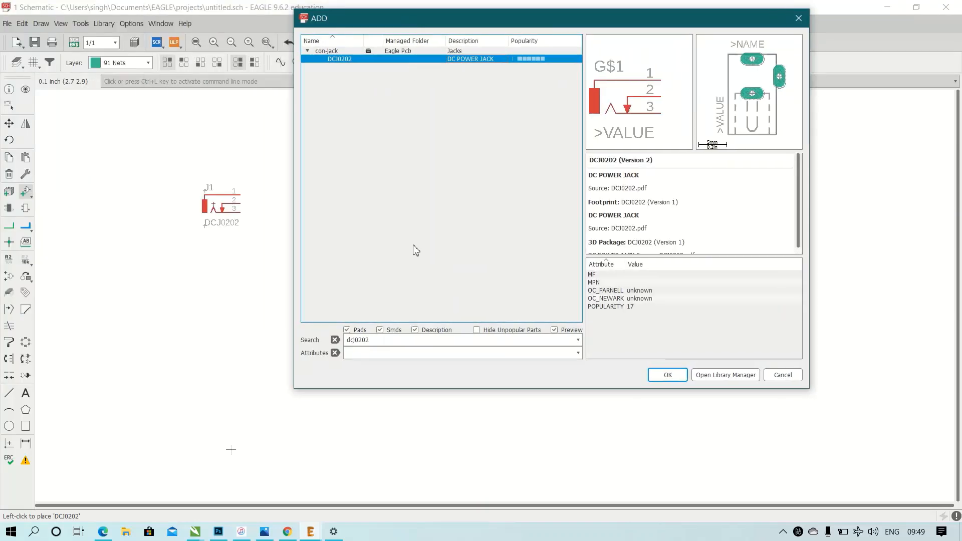
left_click(374, 341)
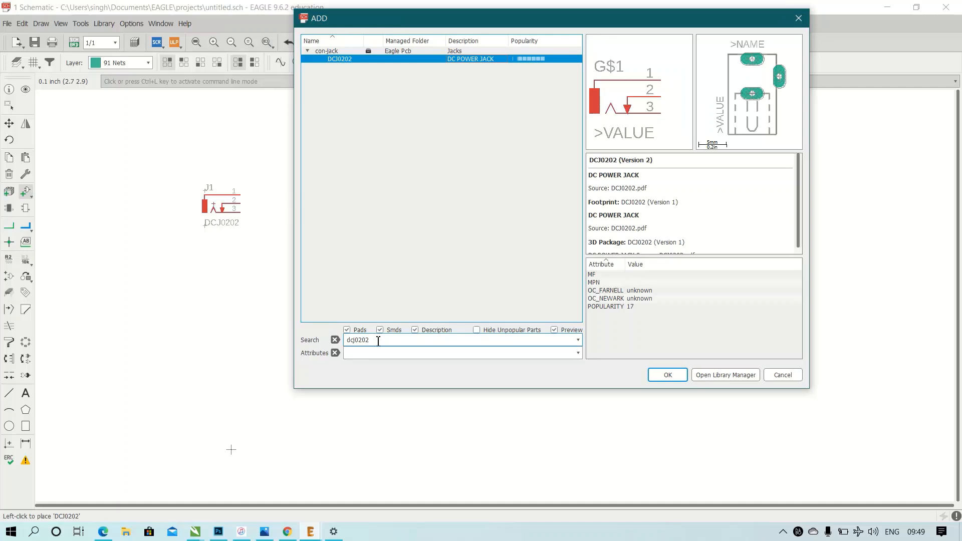
left_click_drag(374, 344, 301, 346)
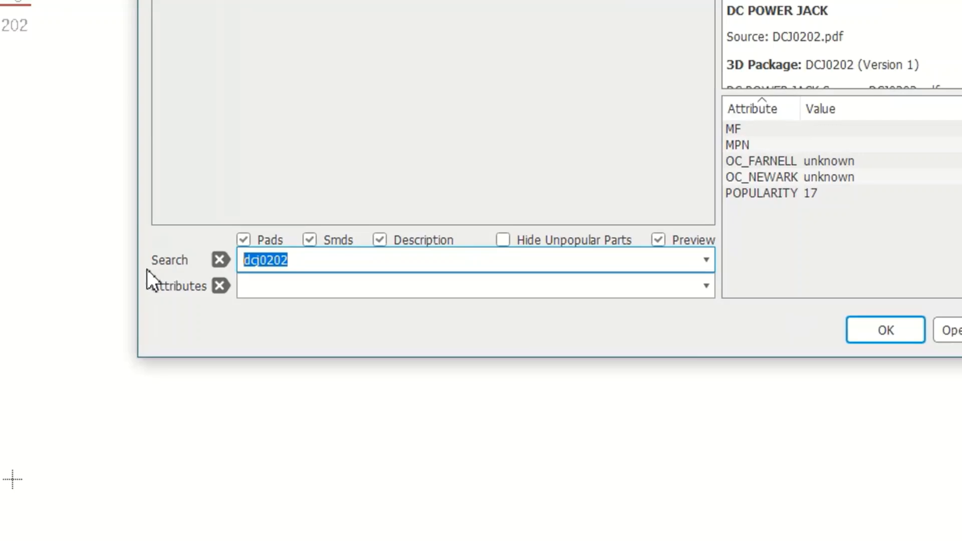
type("78l0")
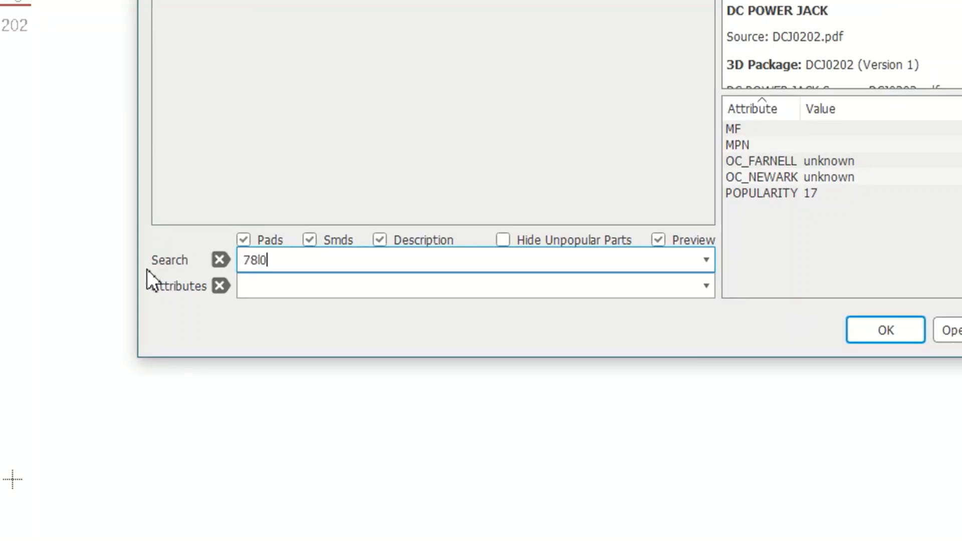
type("5z")
key("Return")
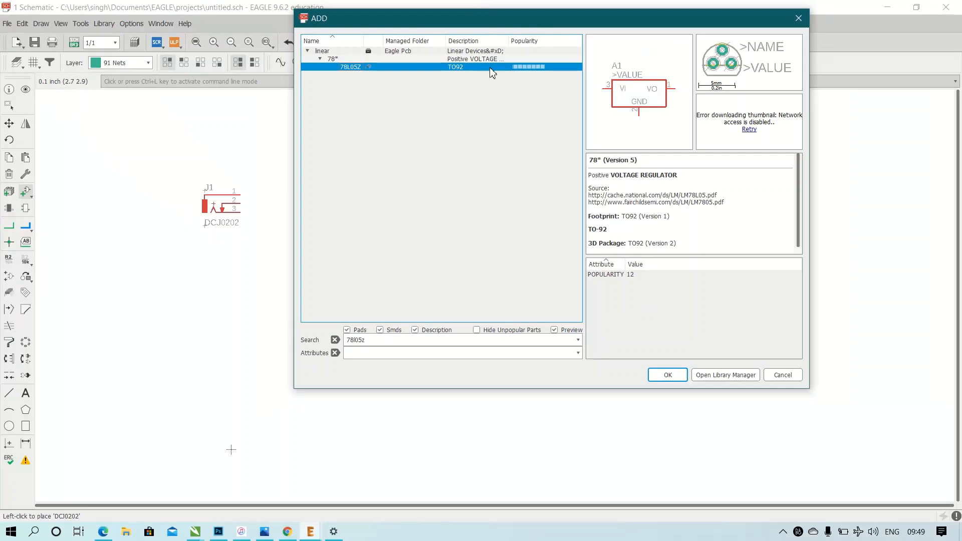
left_click(672, 377)
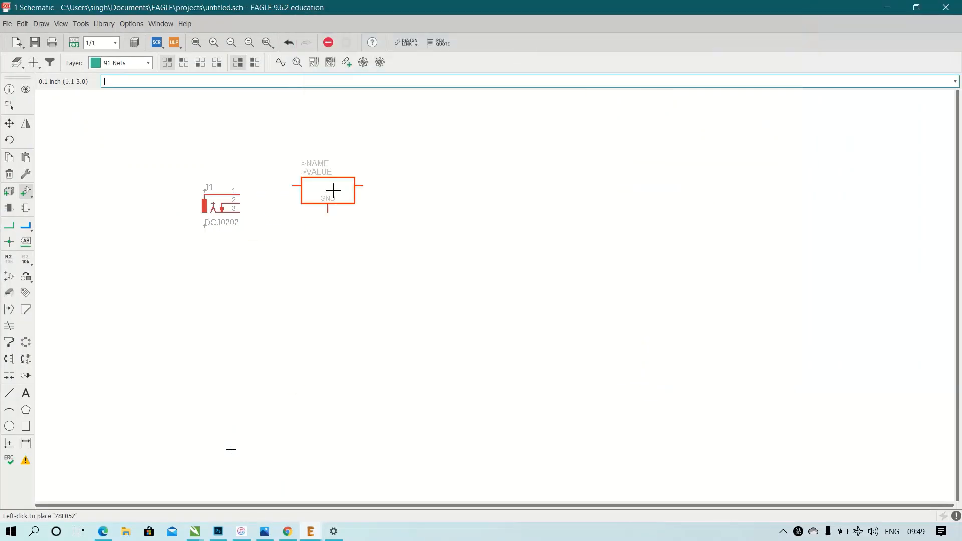
left_click(337, 187)
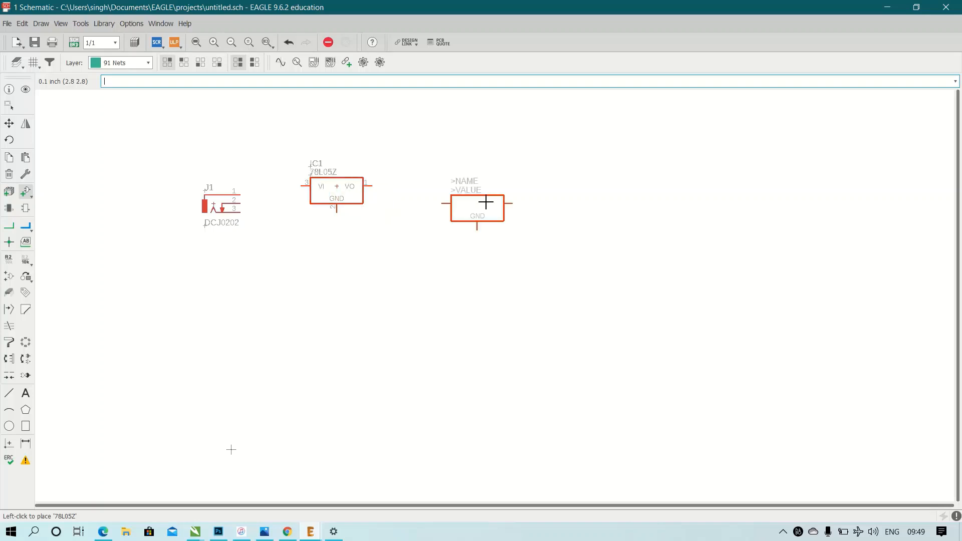
key("Escape")
Search the part libraries for capacitor.
left_click(155, 331)
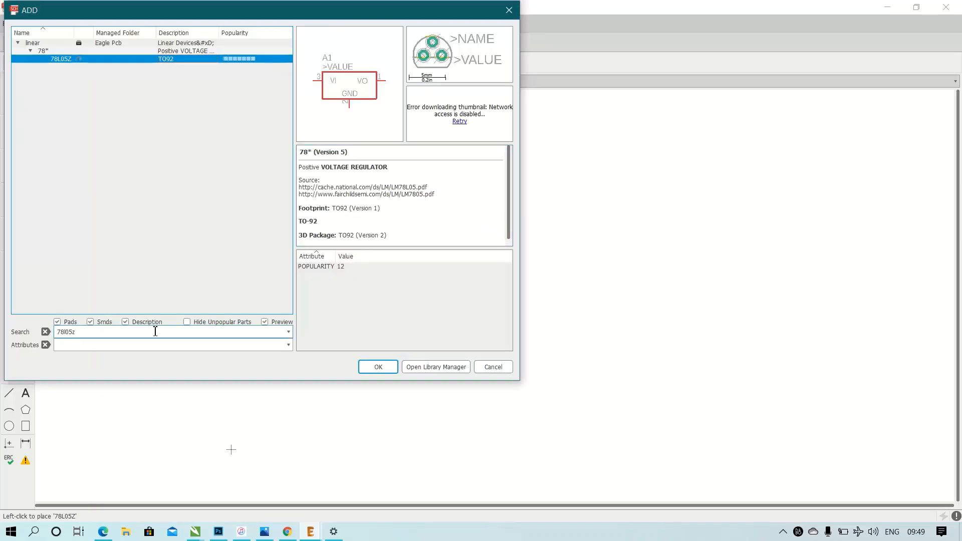
left_click_drag(155, 331, 2, 355)
type("capa")
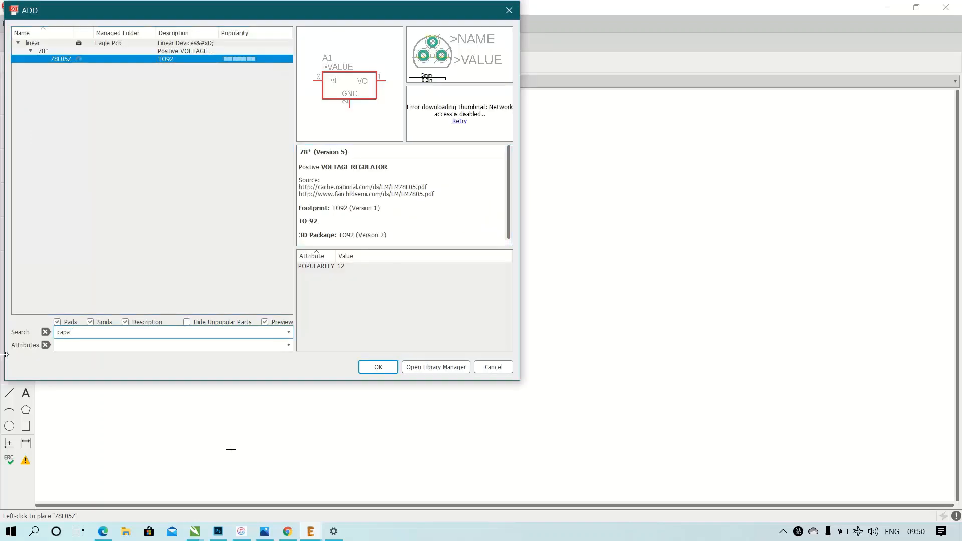
type("citor")
key("Return")
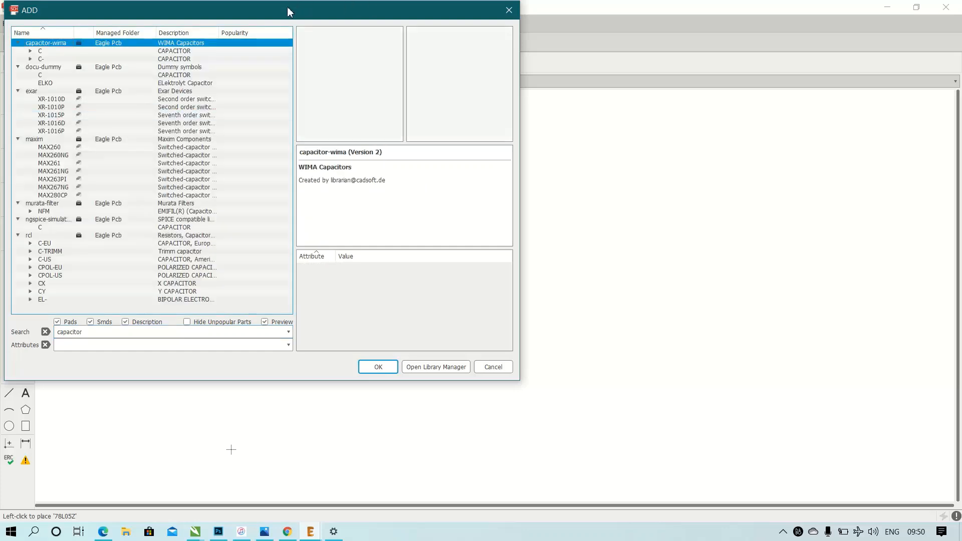
Select the C2.5/2 capacitor from capacitor-wima and place two side by side below the voltage regulator.
left_click_drag(288, 11, 485, 19)
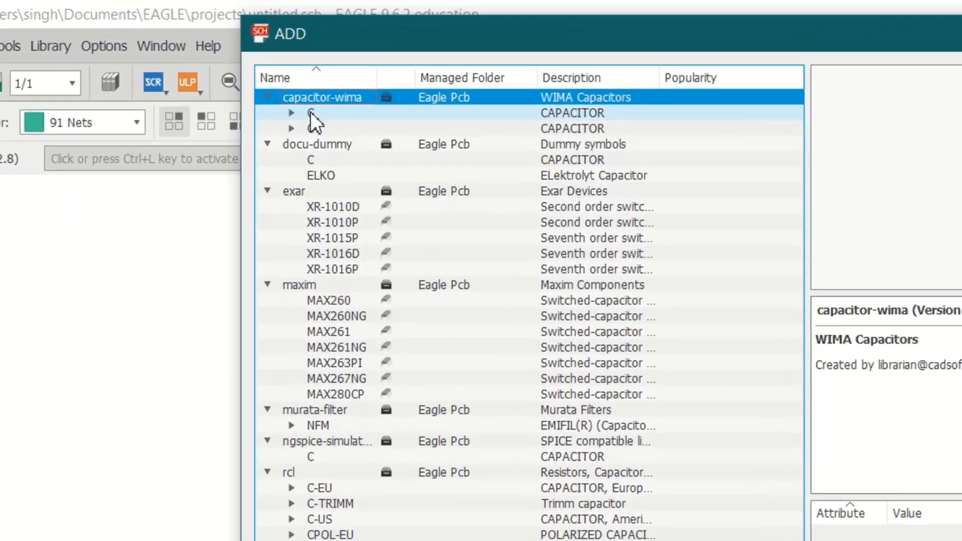
left_click(272, 84)
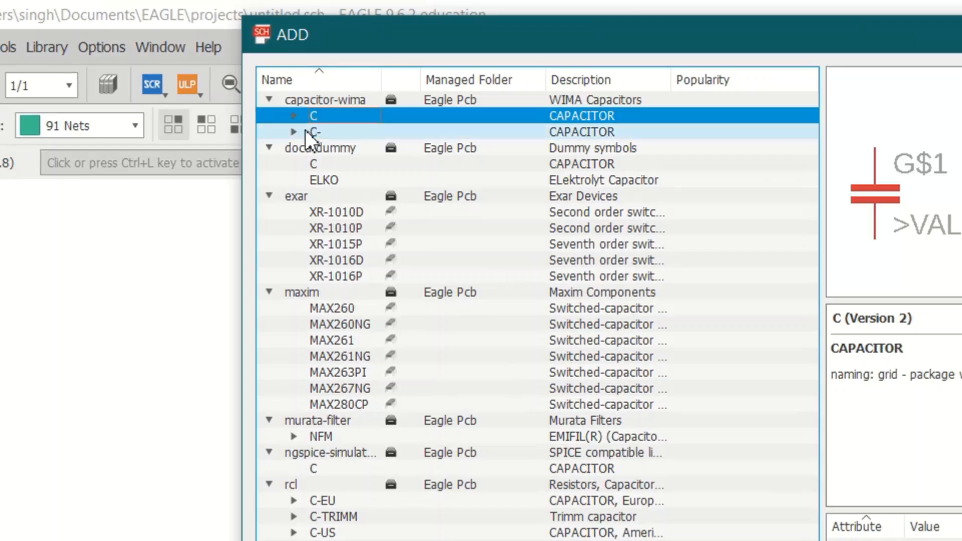
left_click(293, 115)
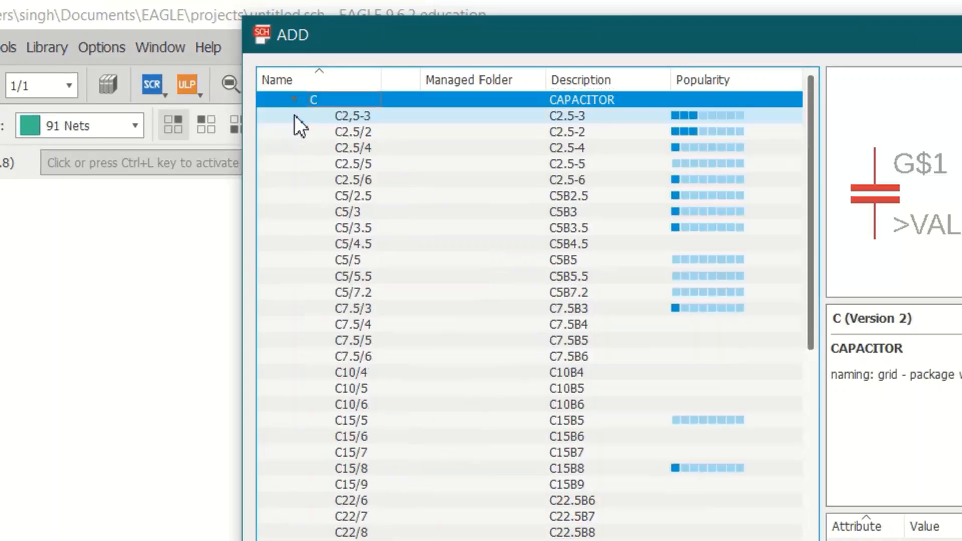
left_click(453, 132)
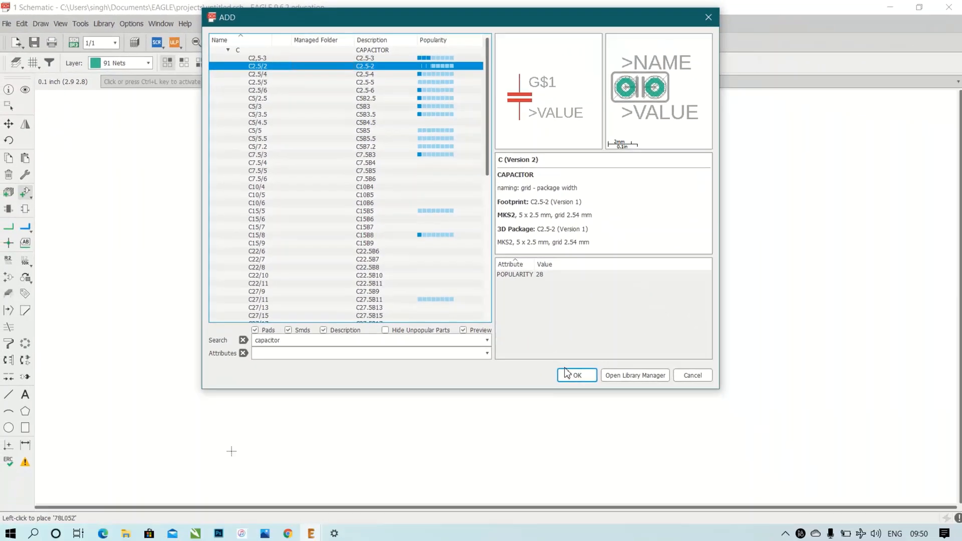
left_click(566, 373)
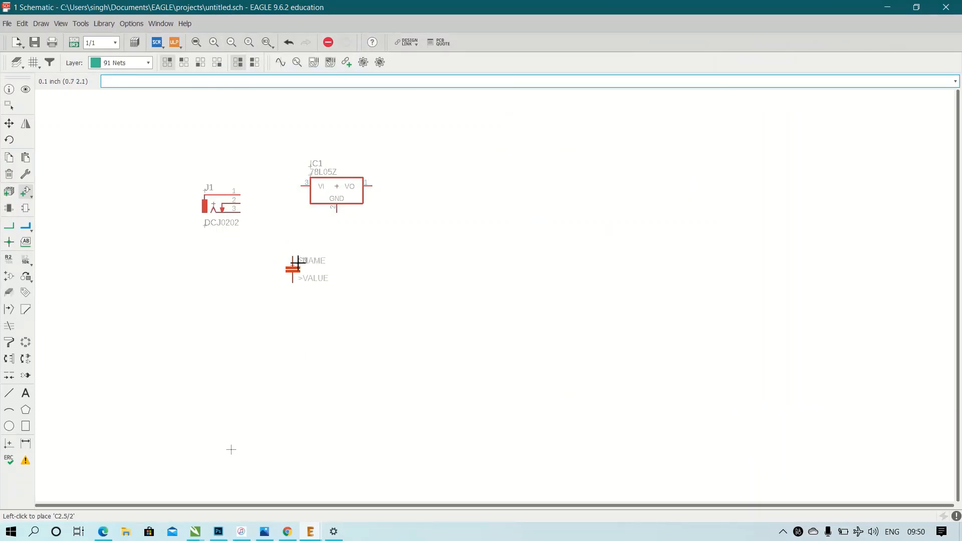
left_click(295, 265)
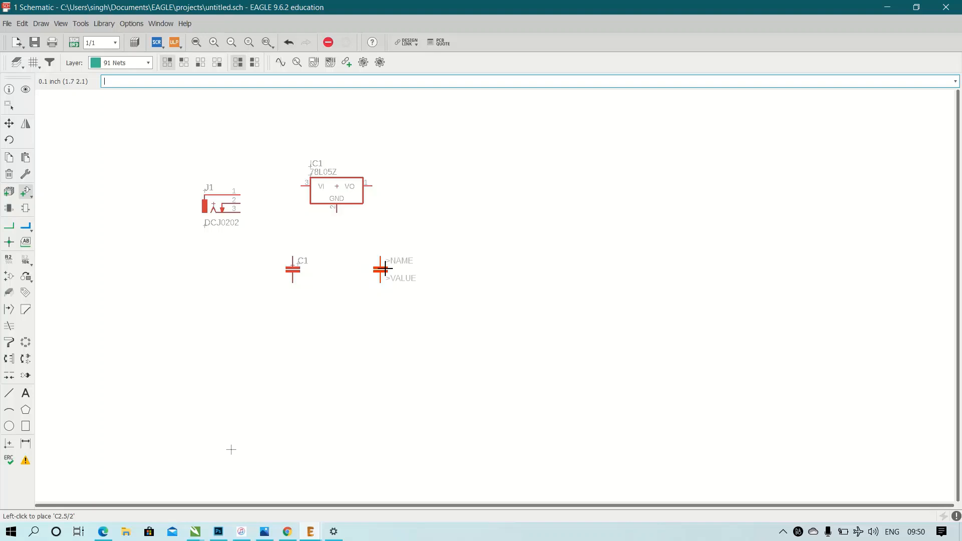
left_click(384, 268)
key("Escape")
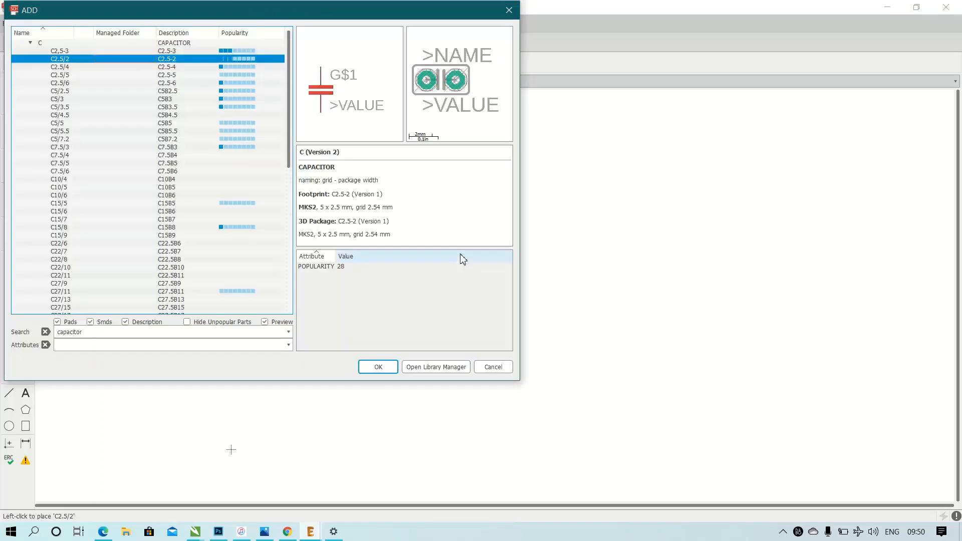
Search the part libraries for attiny45-20p.
left_click(94, 333)
double_click(94, 336)
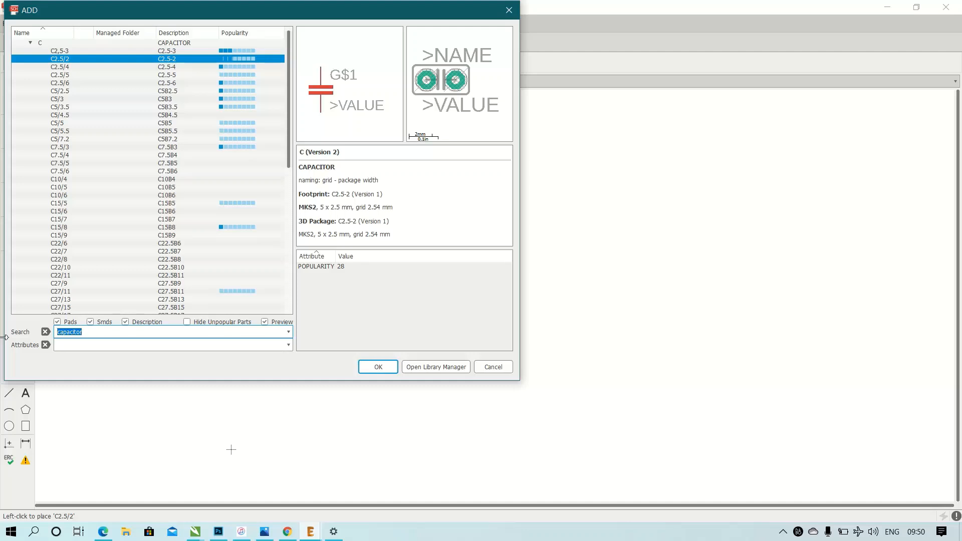
type("attiny45-20p")
key("Return")
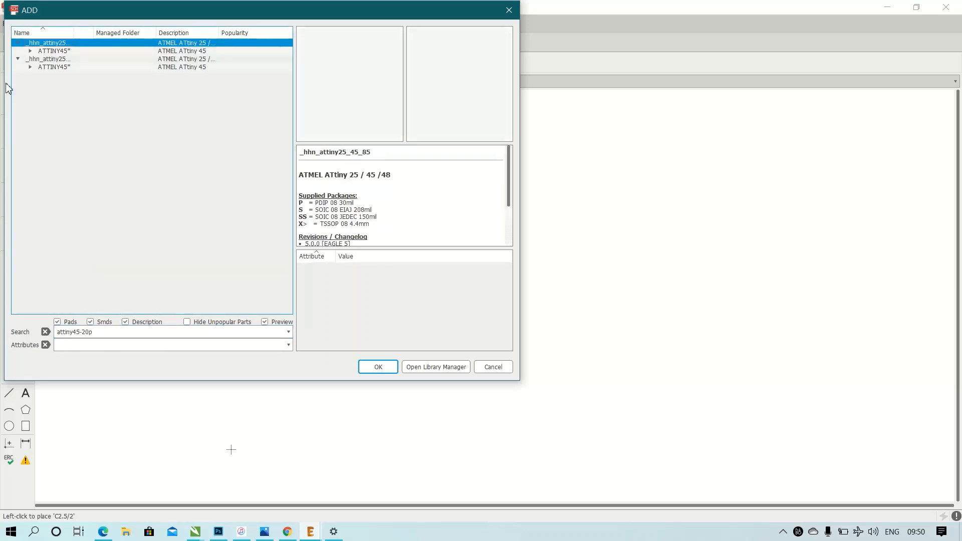
Select the ATTINY45-20P with the PDIP08_300MIL package and place one beside the voltage regulator and capacitors.
left_click(50, 50)
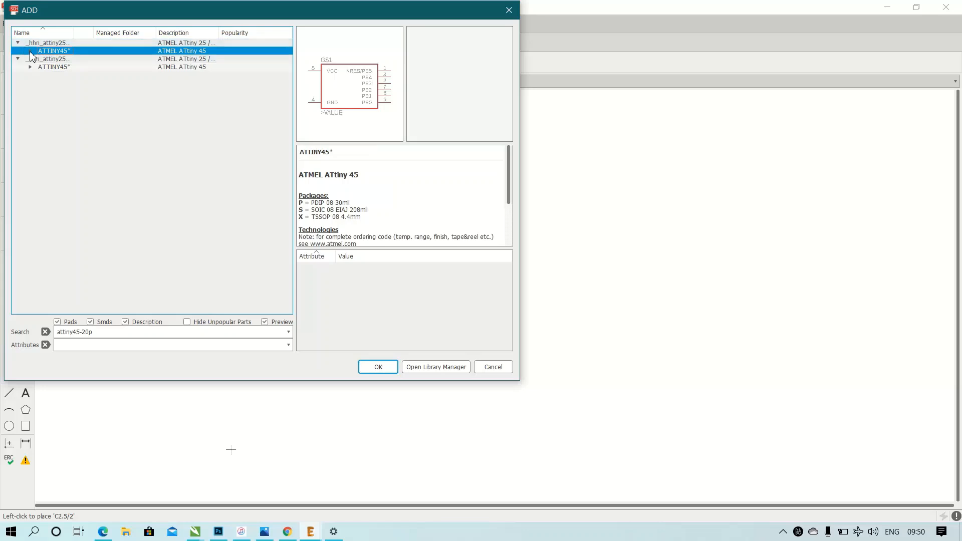
left_click(30, 51)
left_click(45, 59)
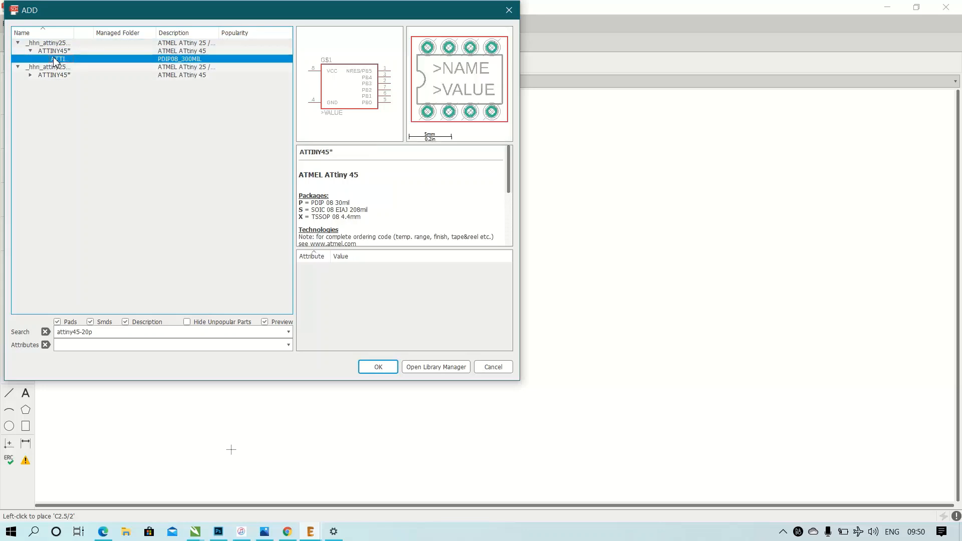
left_click(379, 367)
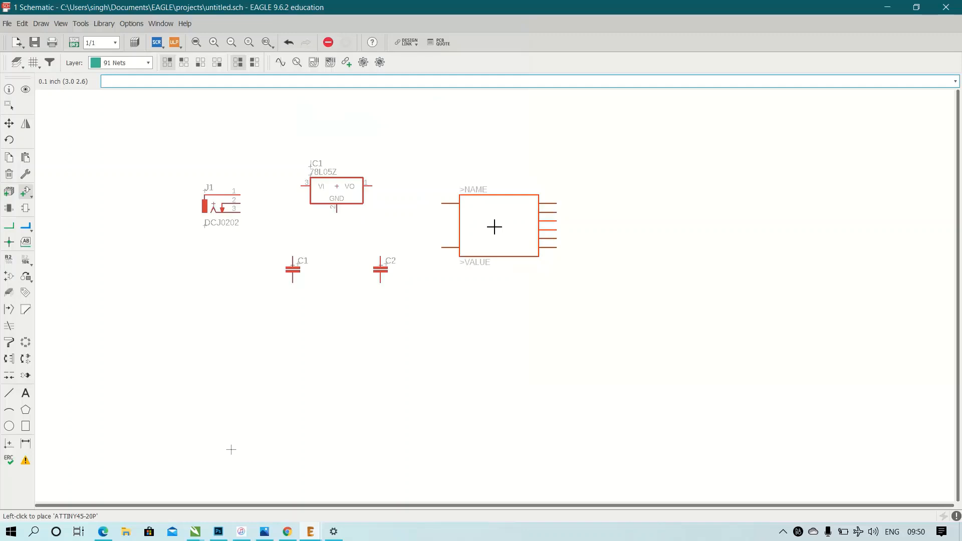
left_click(495, 227)
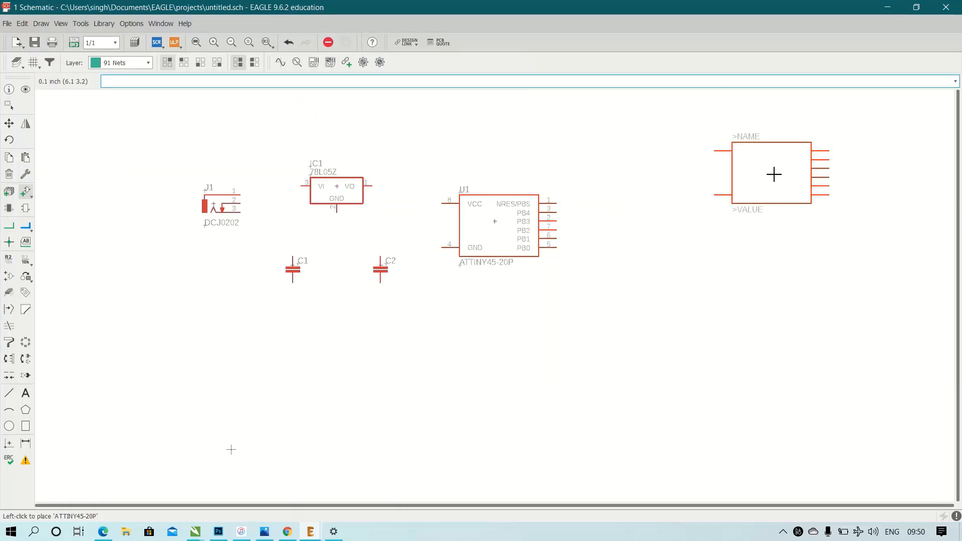
key("Escape")
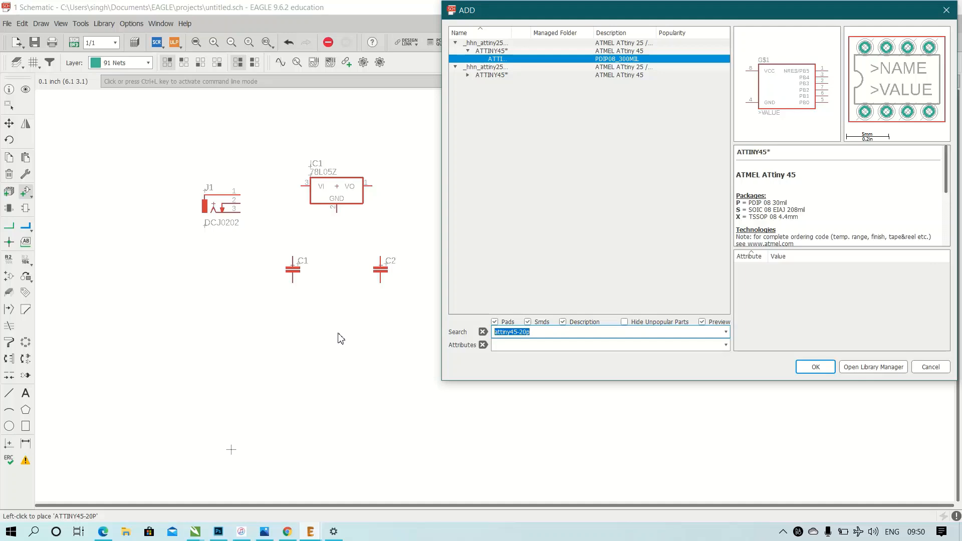
Search the part libraries for resistor and choose the R-US_ resistor with the 0207/10 package from the rcl library.
type("resistor")
key("Return")
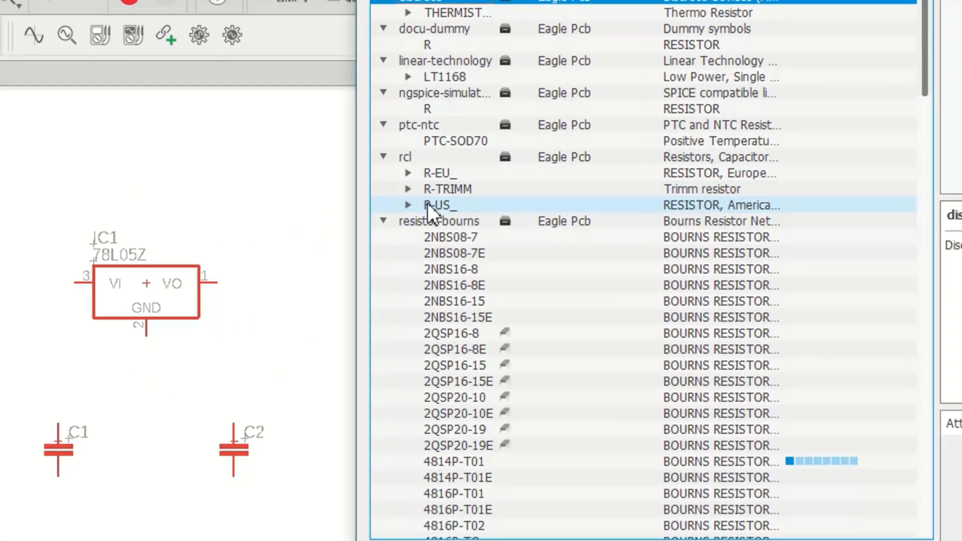
left_click(428, 203)
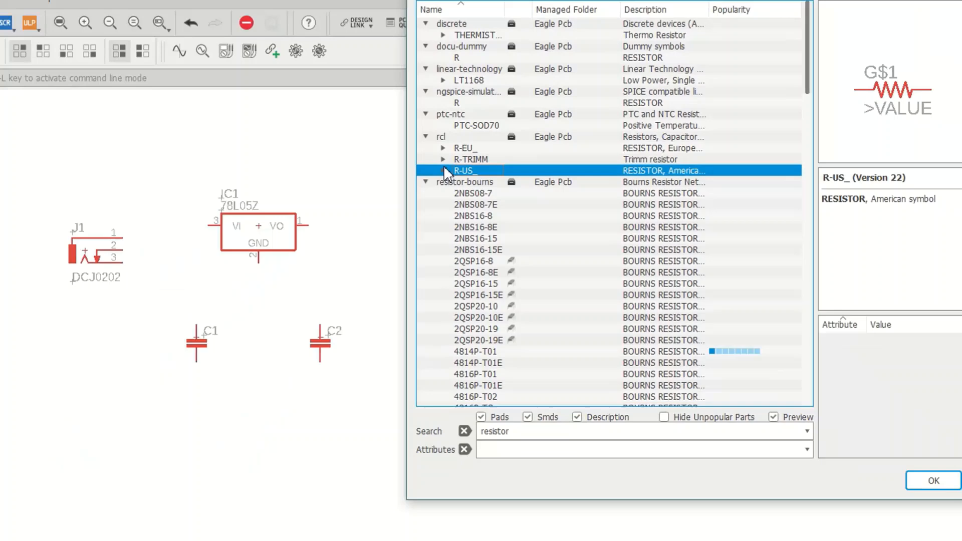
left_click(443, 170)
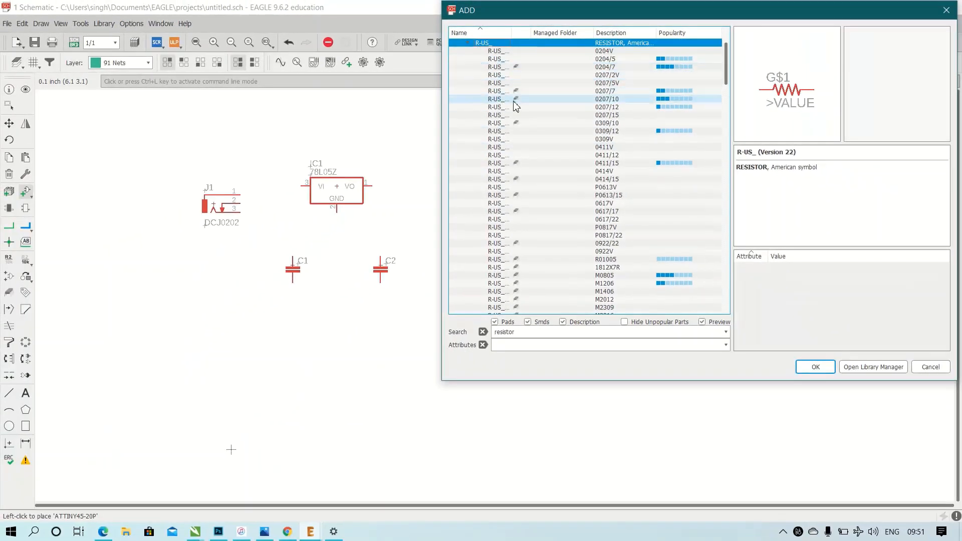
left_click(514, 100)
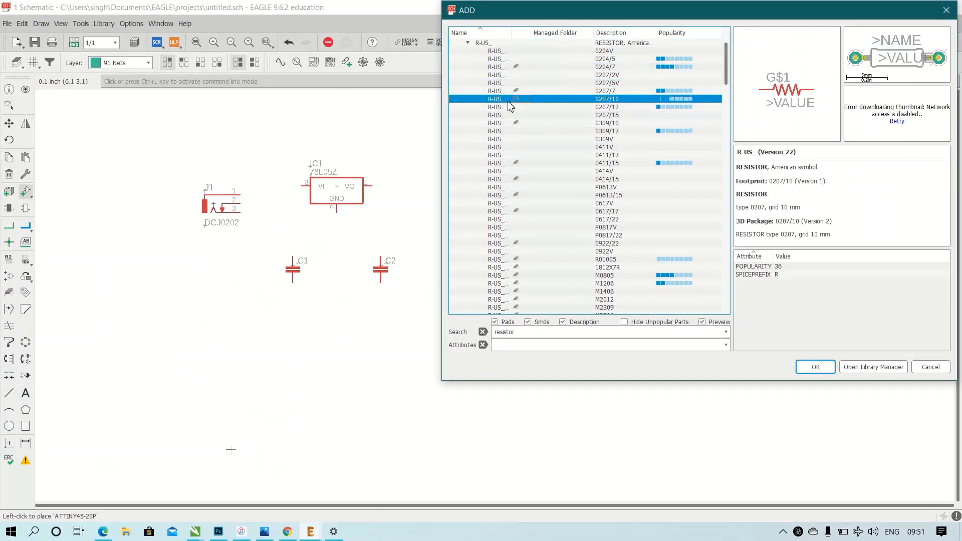
left_click(825, 372)
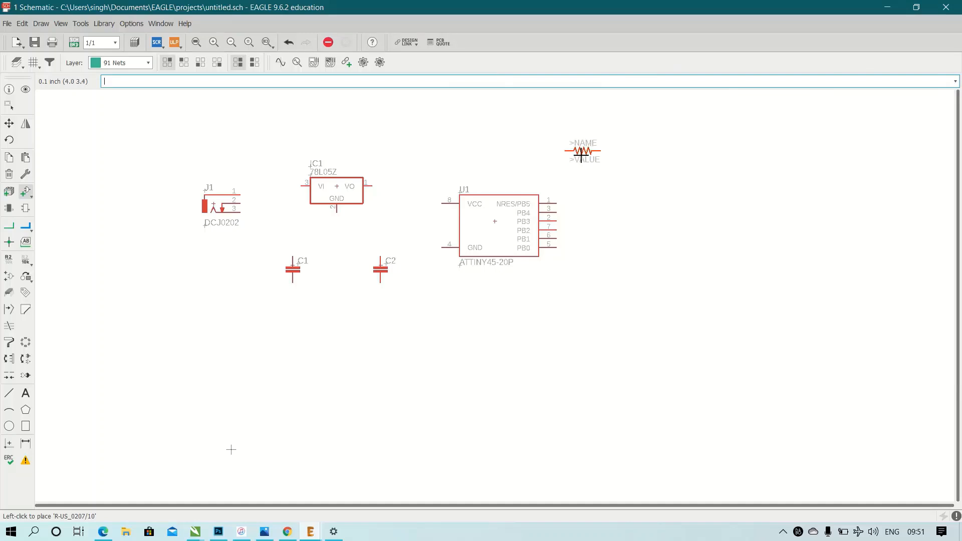
Place one resistor in vertical orientation above the ATtiny45, near its pin 1 side.
right_click(574, 141)
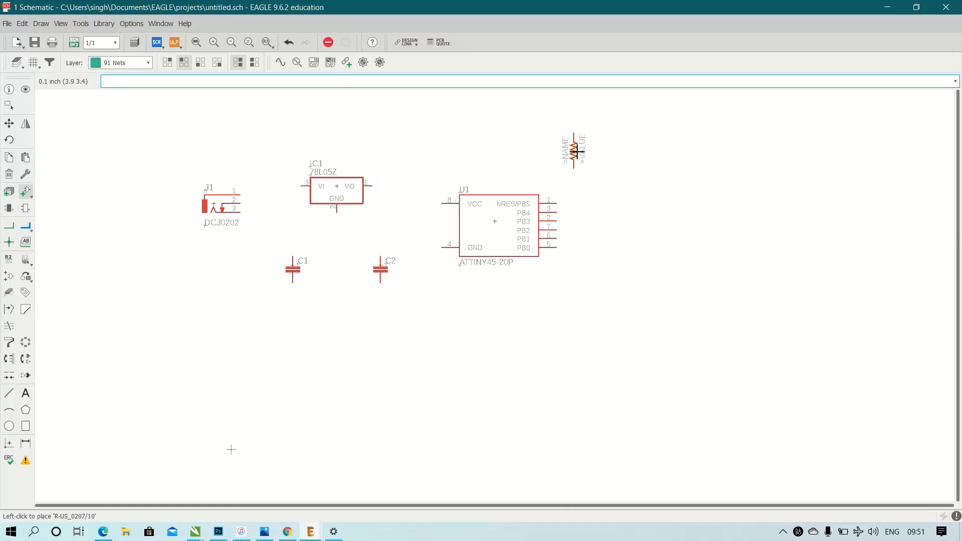
left_click(577, 151)
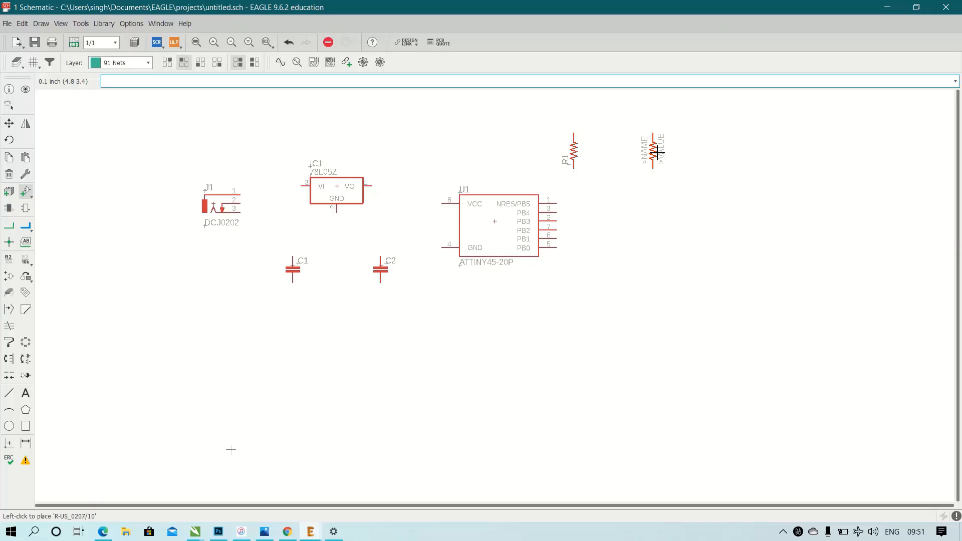
key("Escape")
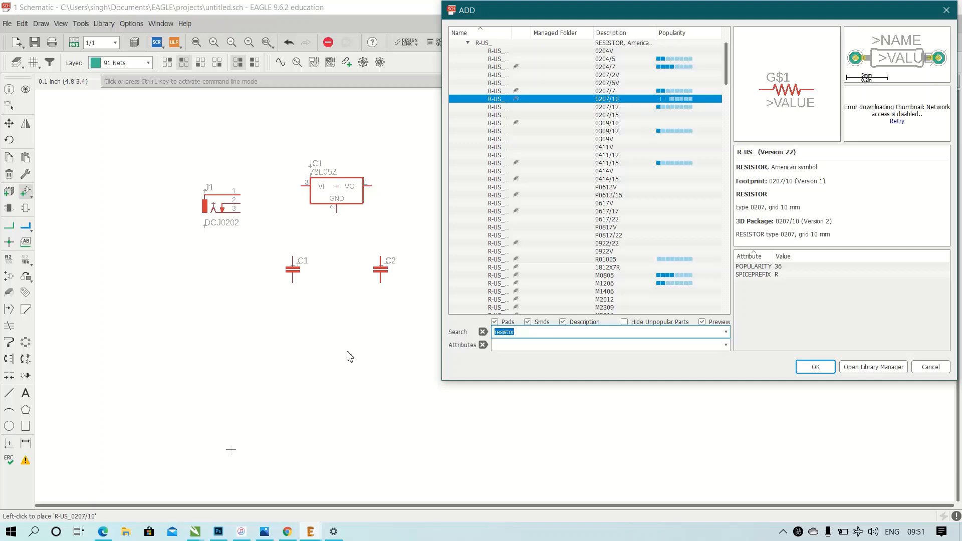
Search the part libraries for led3mm and place one LED3MM horizontally just above and beside resistor R1.
type("led3mm")
key("Return")
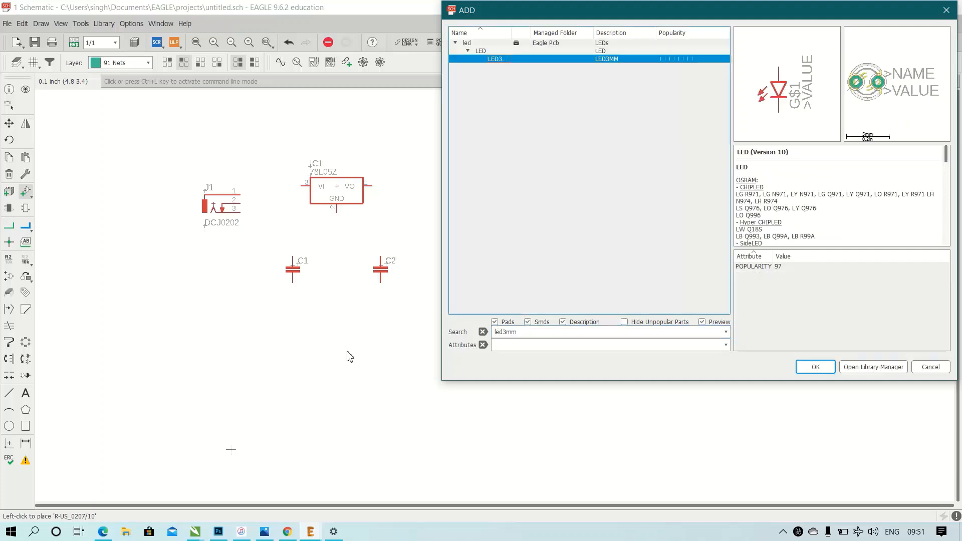
left_click(827, 368)
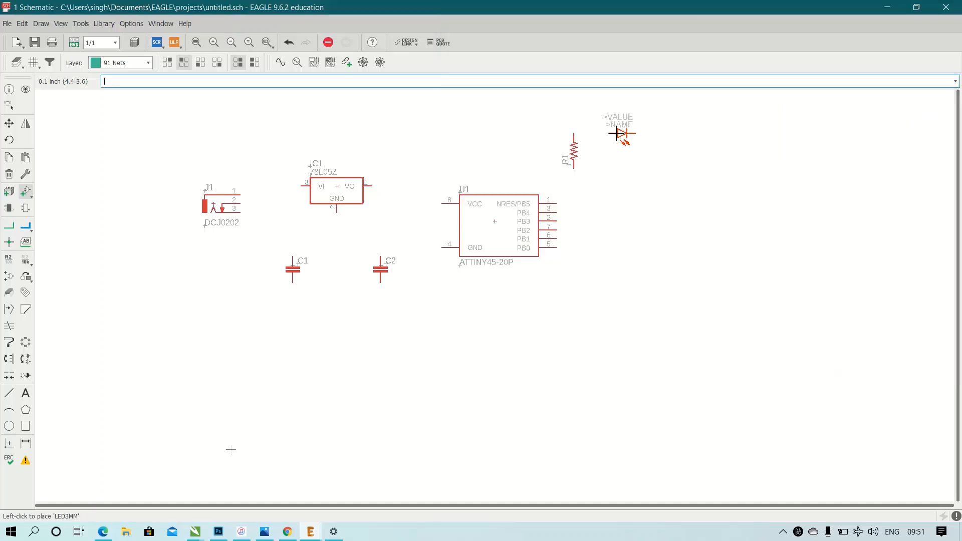
left_click(615, 128)
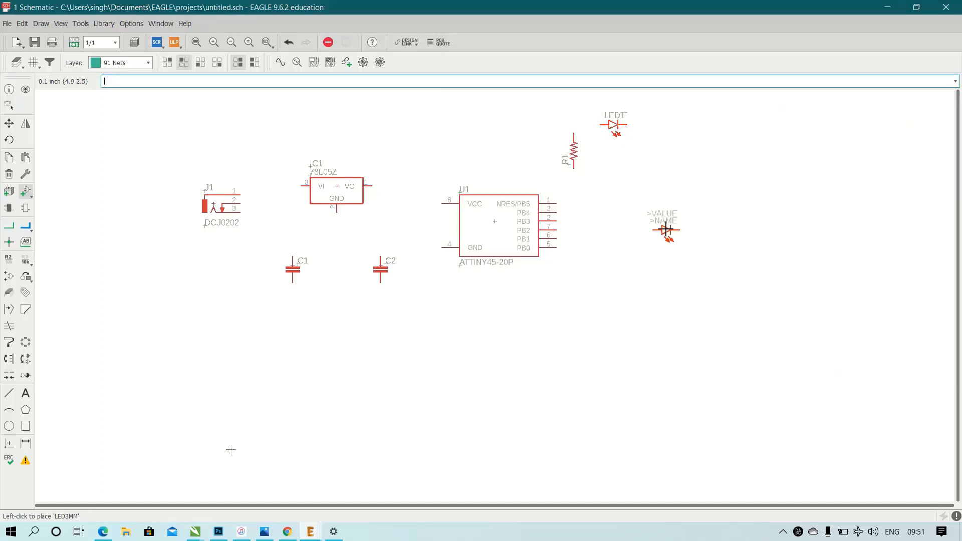
key("Escape")
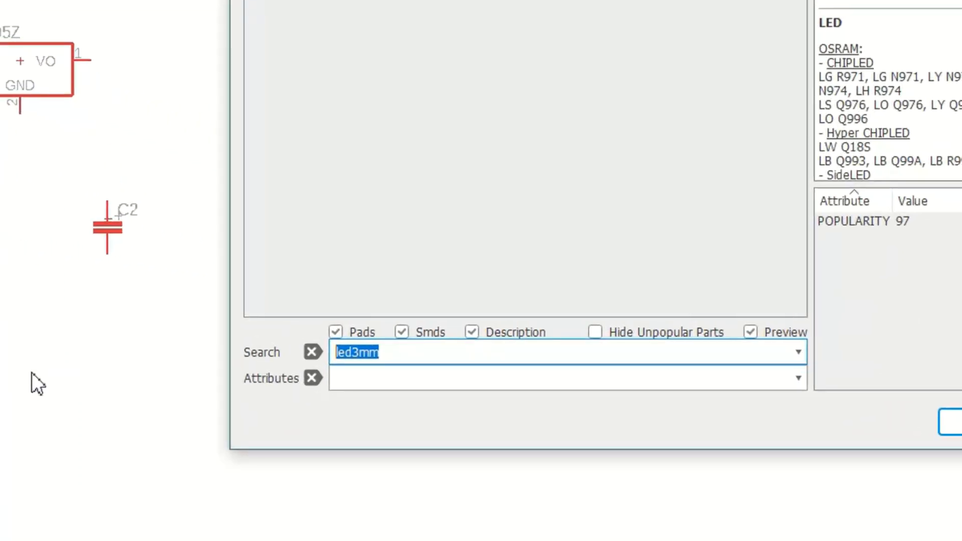
Search the part libraries for the 22-23-2031 connector.
type("22-23")
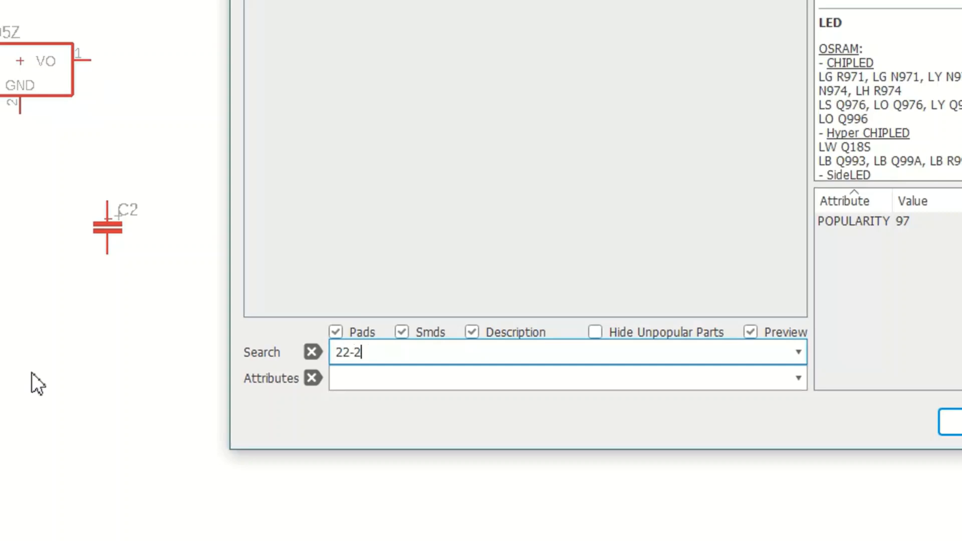
type("-2031")
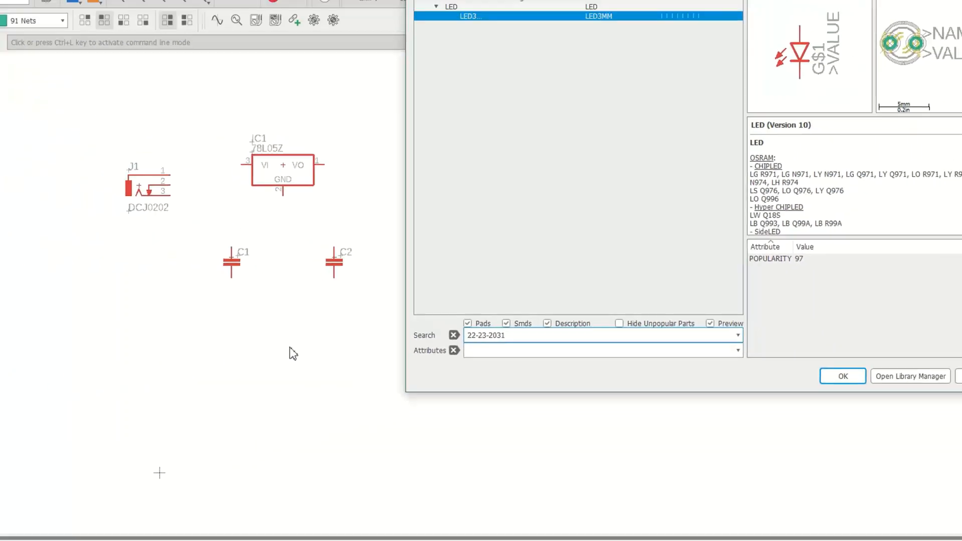
key("Return")
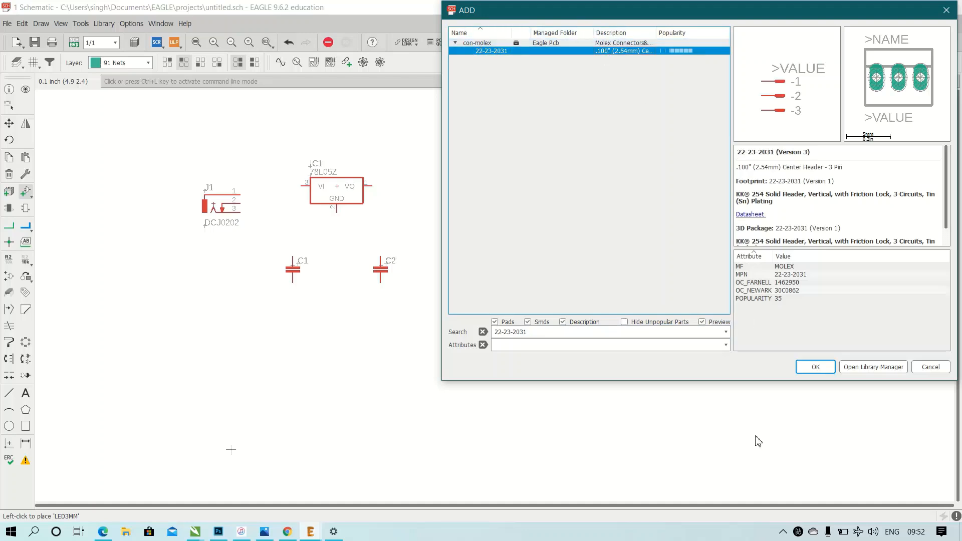
Place three 22-23-2031 headers in a vertical column on the far side of the ATtiny45 from the regulator.
left_click(815, 366)
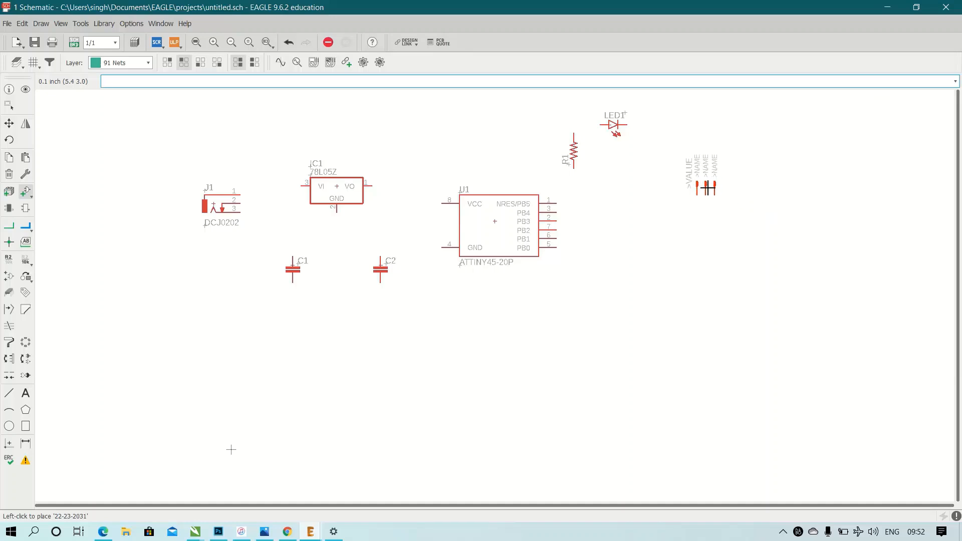
left_click(709, 189)
left_click(708, 259)
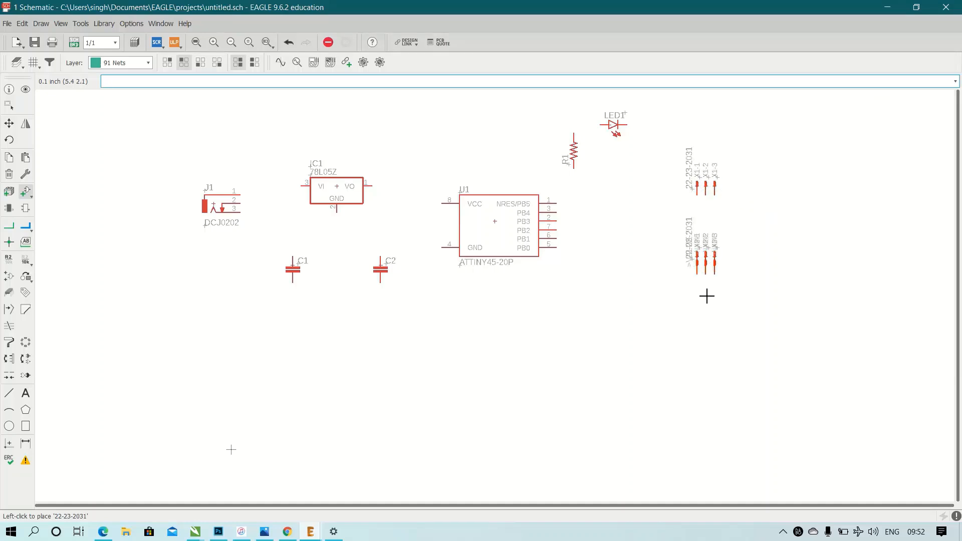
left_click(709, 329)
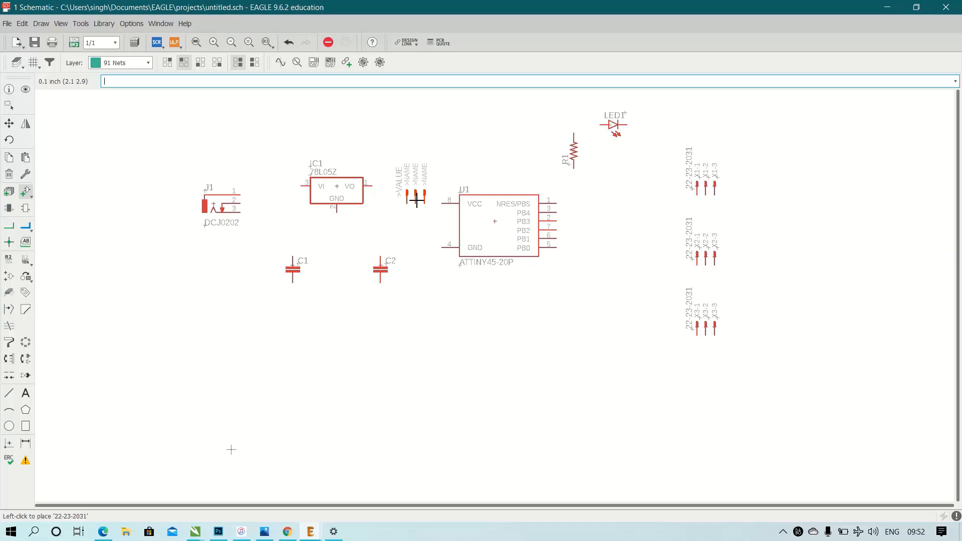
key("Escape")
key("Escape")
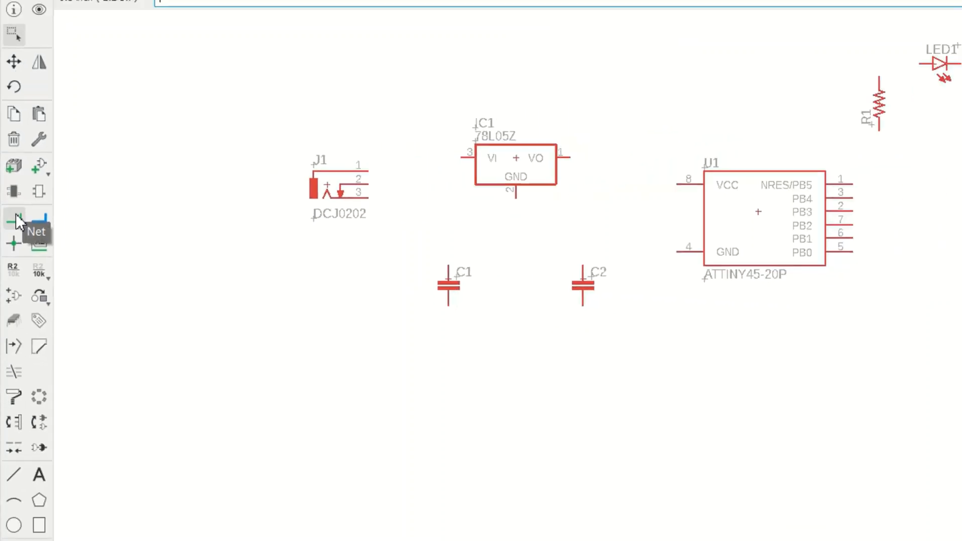
Draw a net from pin 2 of the power jack J1 to the VI pin of regulator IC1.
left_click(20, 206)
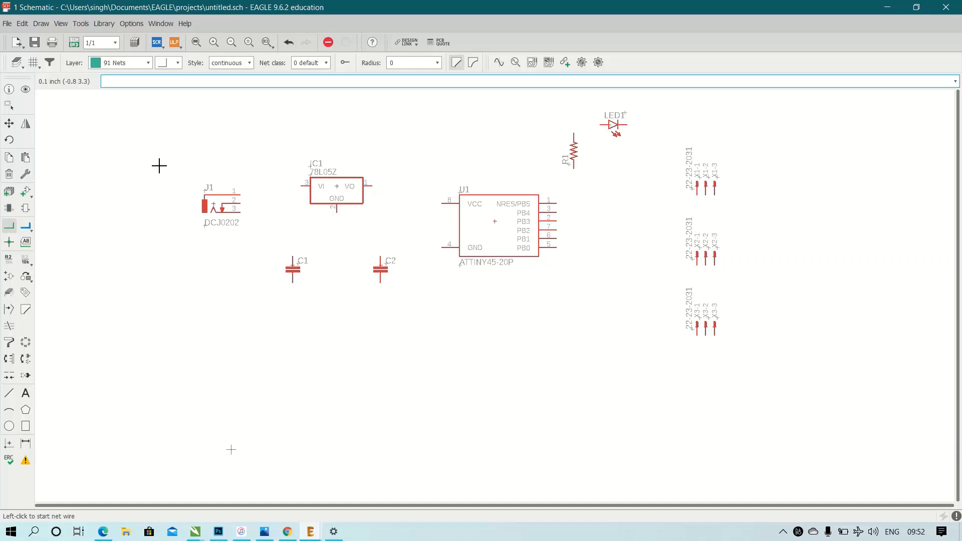
scroll(239, 170, "up", 1)
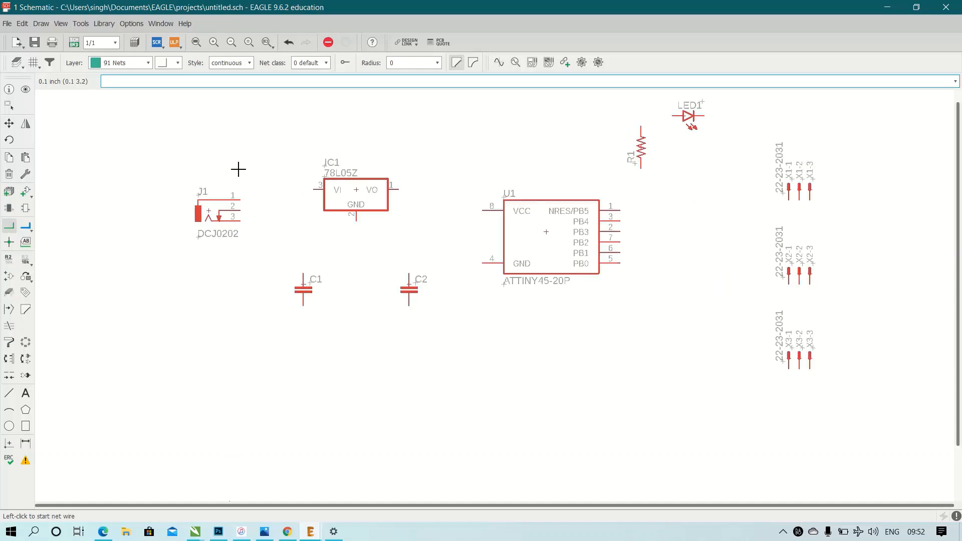
left_click(245, 212)
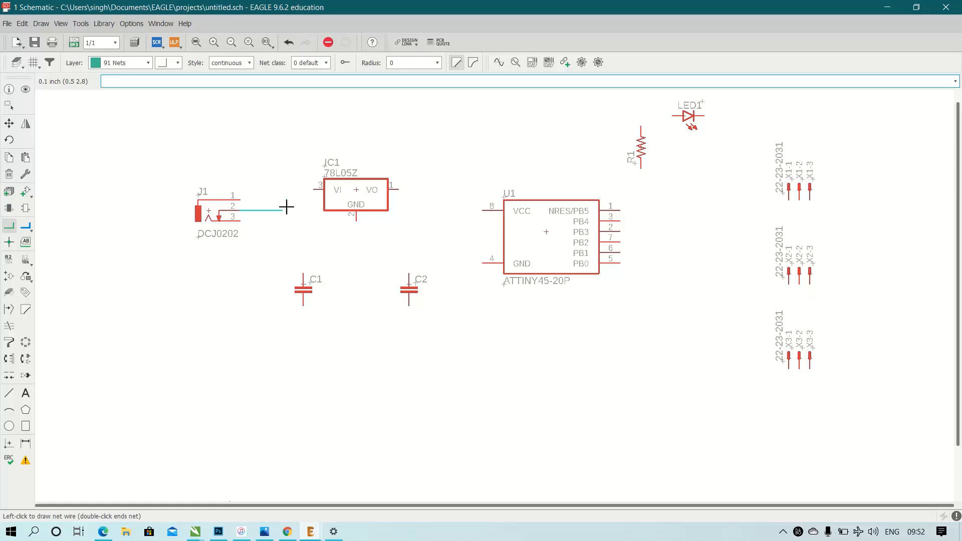
left_click(303, 210)
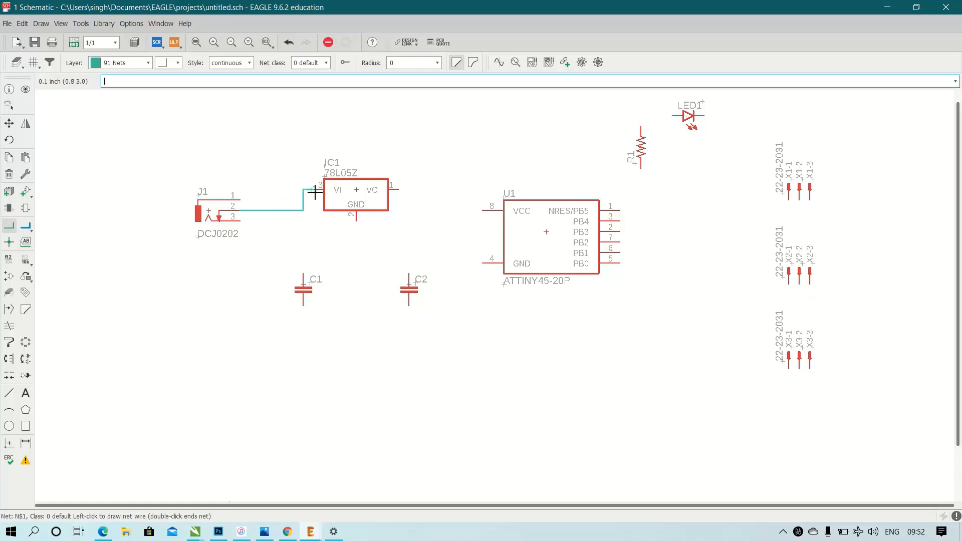
left_click(316, 192)
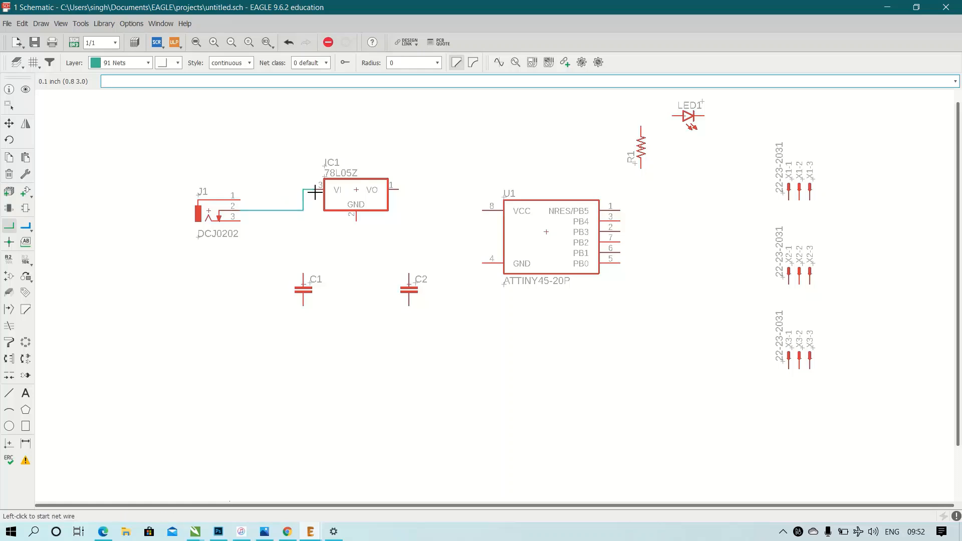
Wire pin 3 of the power jack J1 to the lower pins of C1 and C2 with a net running beneath both capacitors.
left_click(245, 222)
left_click(262, 222)
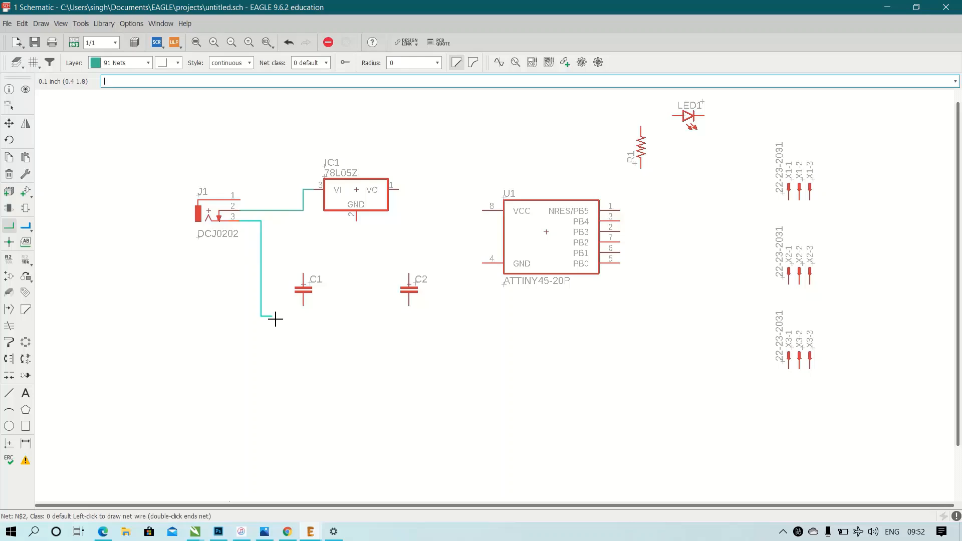
left_click(303, 337)
left_click(304, 305)
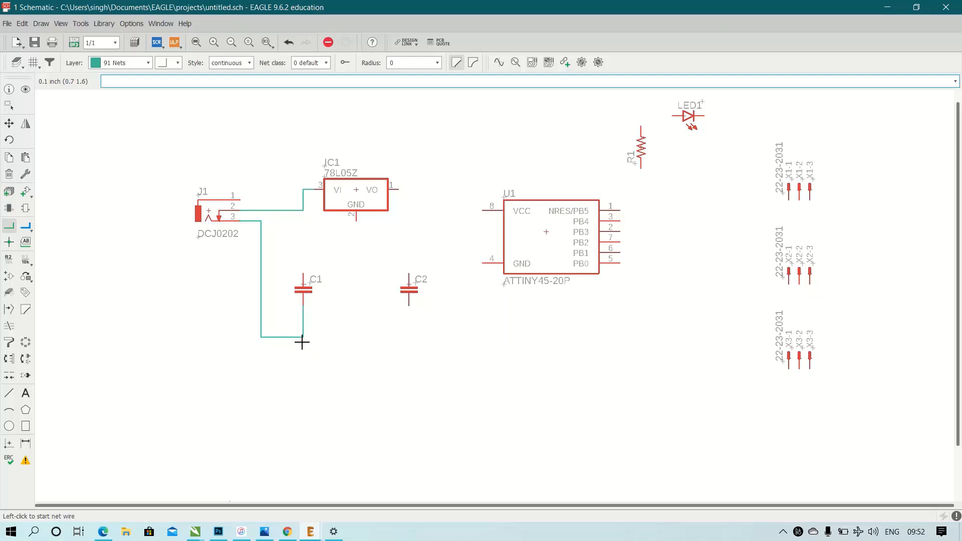
left_click(303, 336)
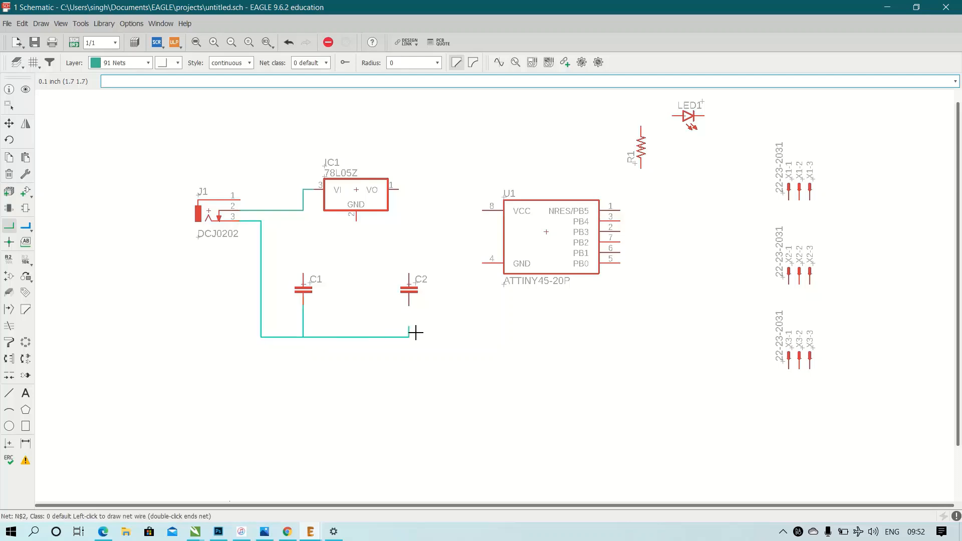
left_click(410, 307)
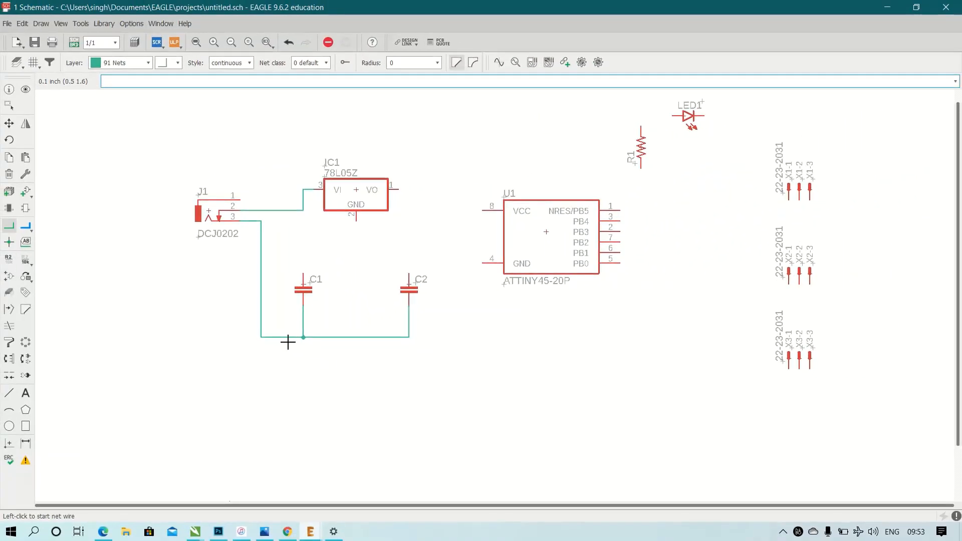
Connect the upper pin of C1 to the regulator's input net and the regulator's VO pin to the upper pin of C2.
left_click(304, 277)
left_click(303, 211)
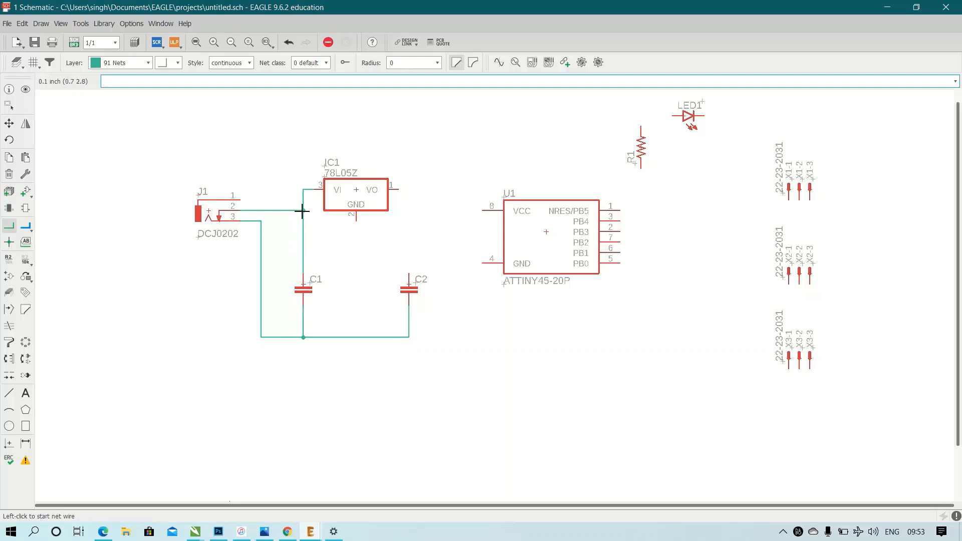
left_click(401, 191)
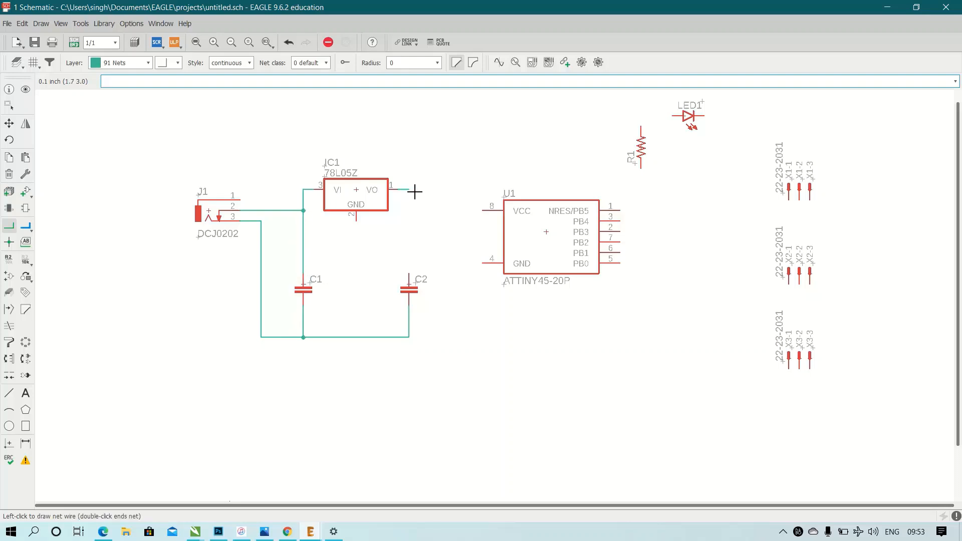
left_click(410, 280)
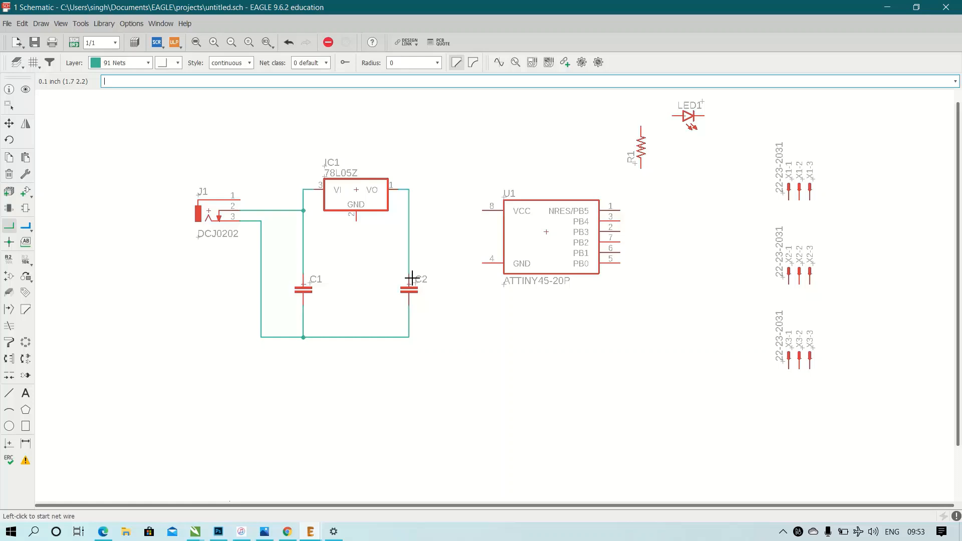
Connect the GND pin of regulator IC1 to the net joining the lower pins of the capacitors.
left_click(357, 223)
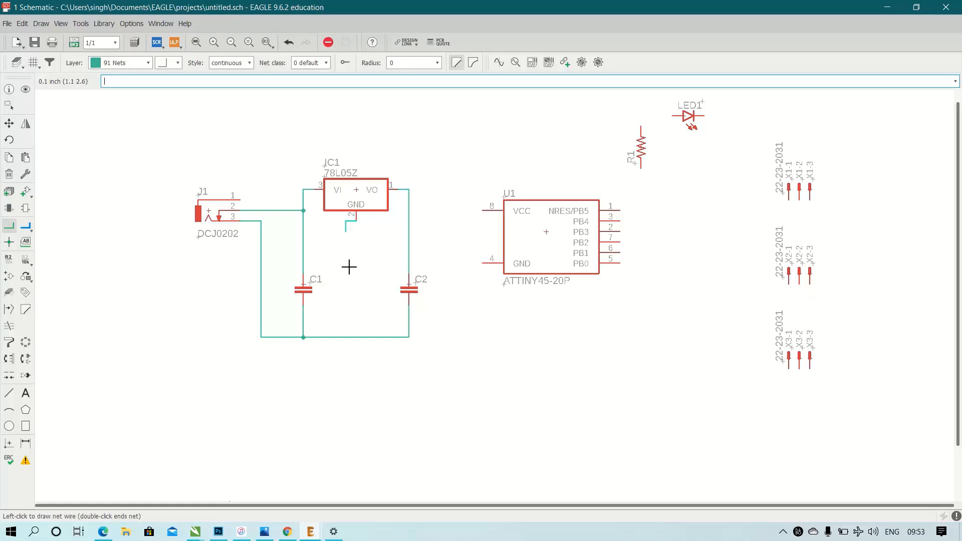
left_click(357, 338)
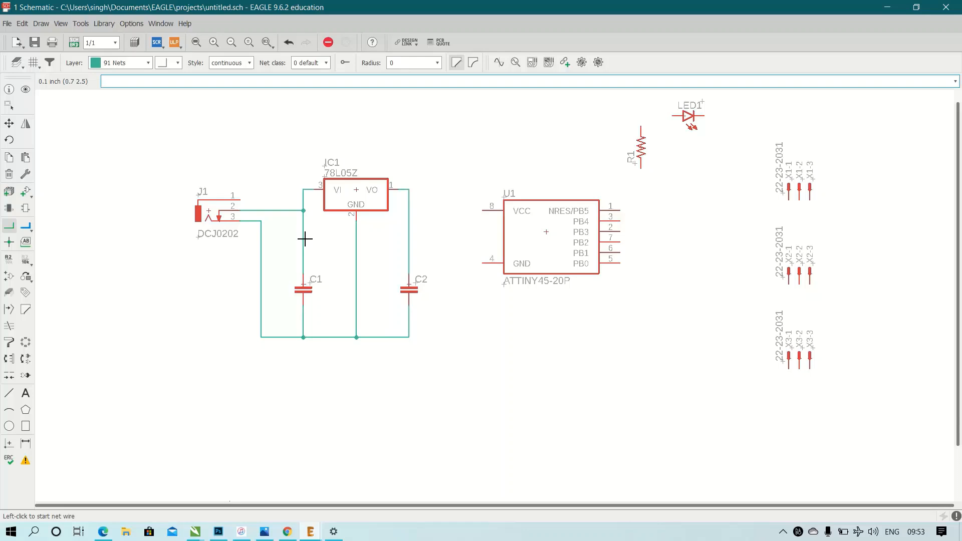
Connect U1's VCC pin 8 to the regulator's output net and its GND pin 4 to the ground net beneath C2.
left_click(486, 211)
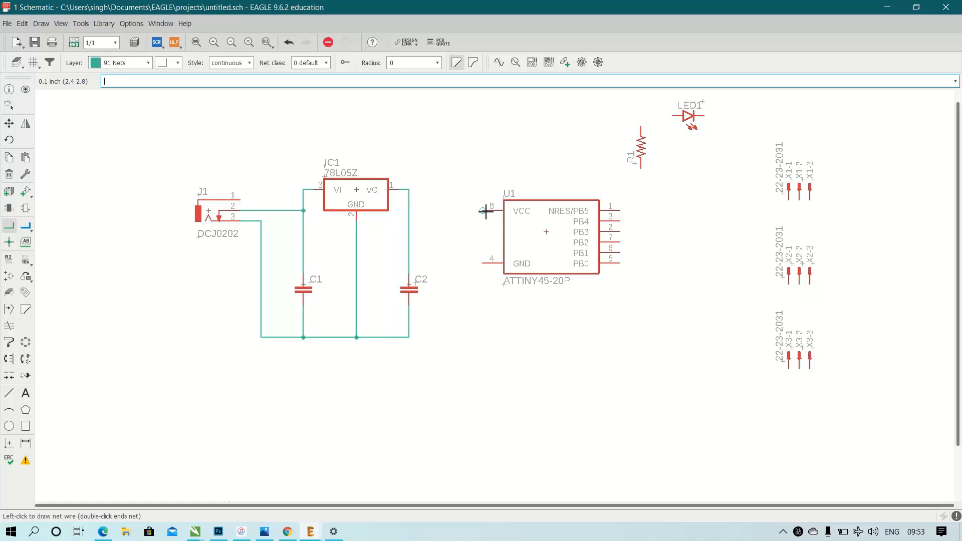
left_click(411, 214)
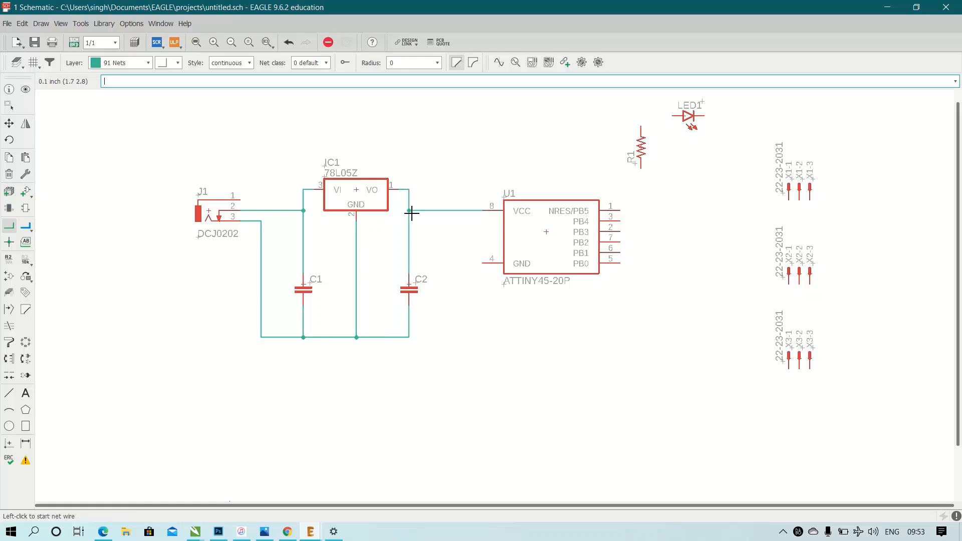
left_click(488, 264)
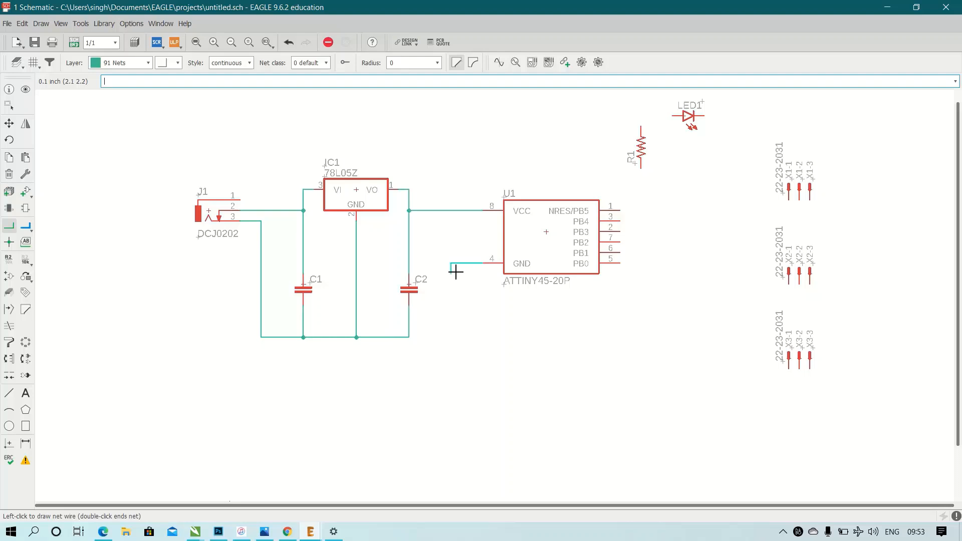
left_click(451, 337)
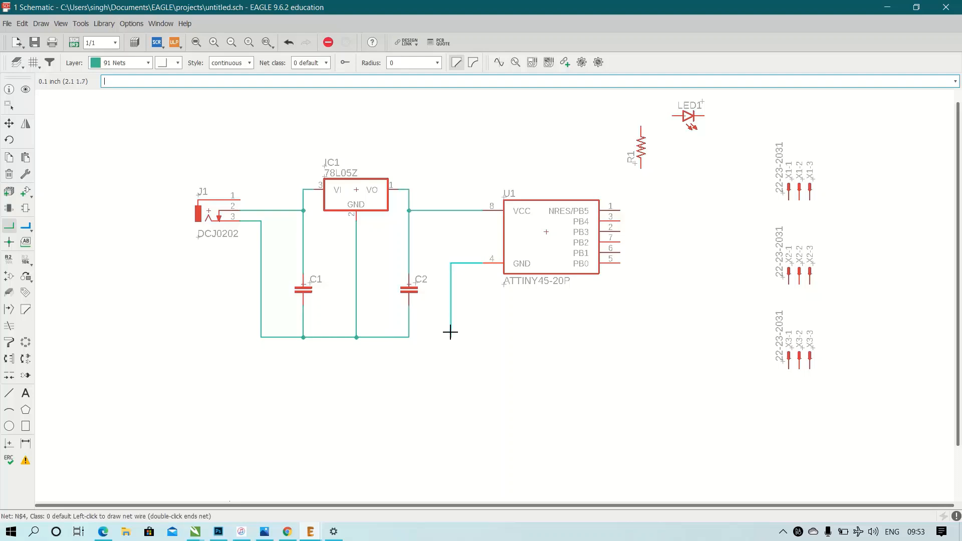
left_click(409, 337)
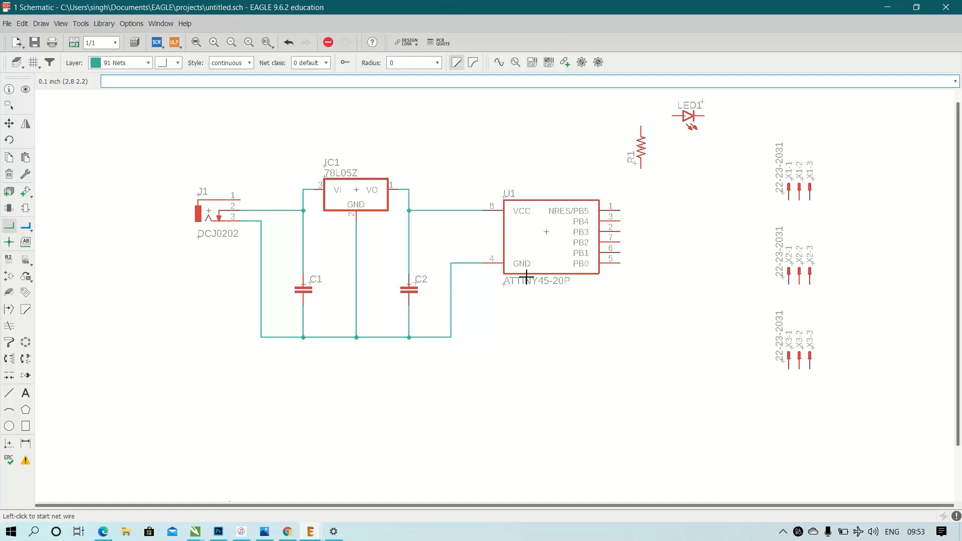
Wire U1's NRES/PB5 pin 1 over the top of the chip to the net feeding its VCC pin.
left_click(621, 211)
left_click(617, 168)
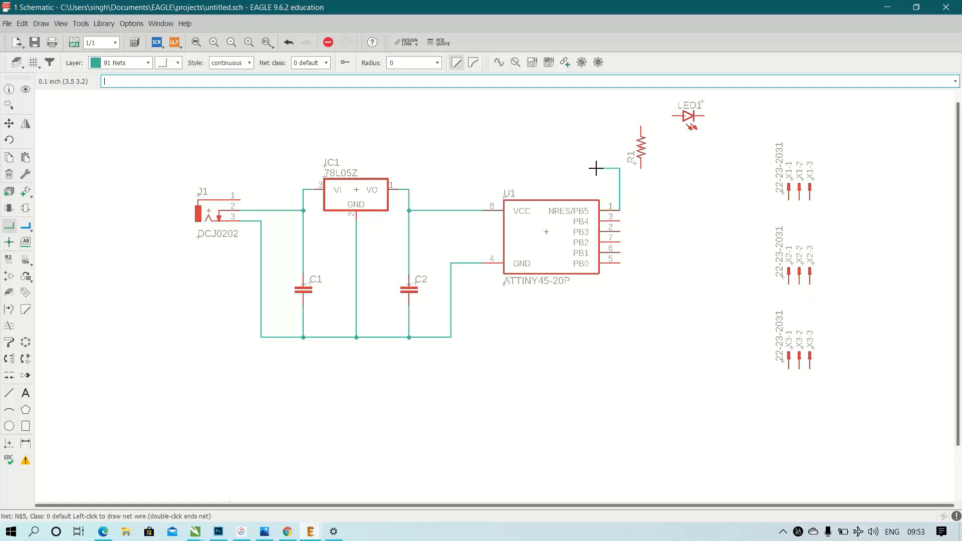
left_click(466, 211)
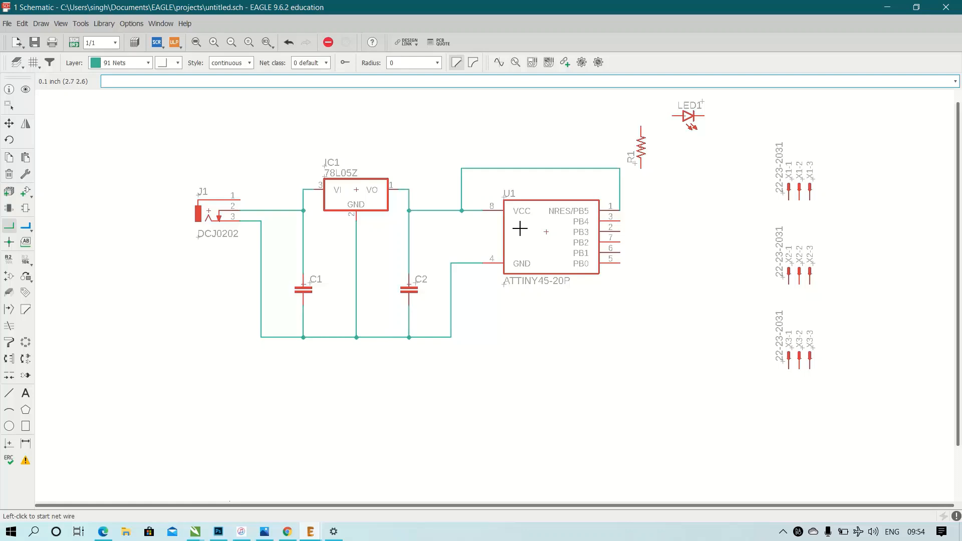
Connect U1's PB3 pin to the lower end of R1 and the upper end of R1 to the anode of LED1.
left_click(621, 232)
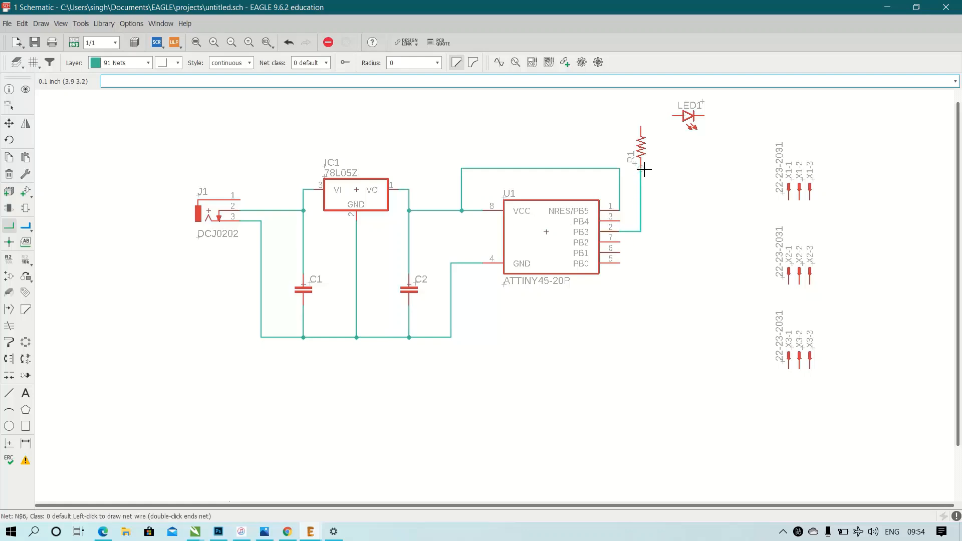
left_click(641, 169)
left_click(641, 127)
left_click(672, 116)
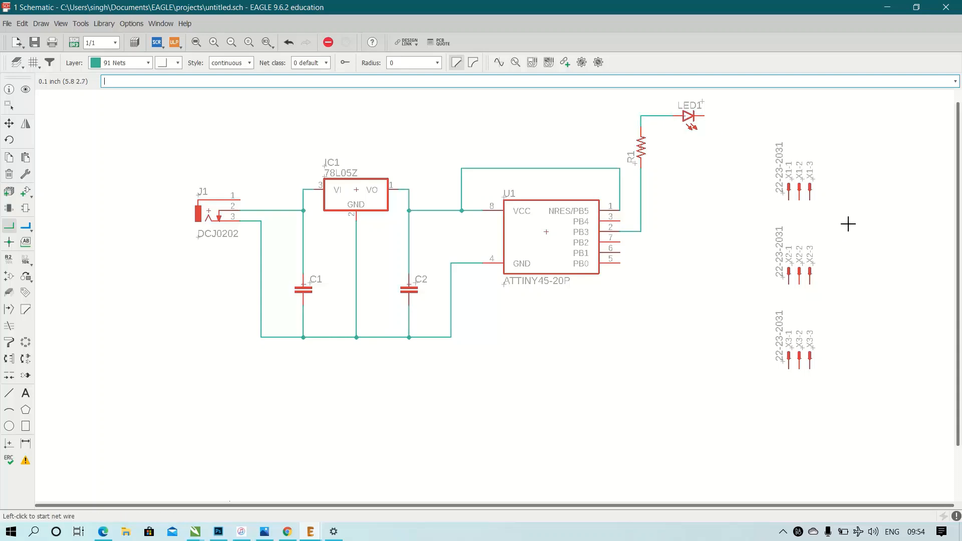
Join header pins X1-1 and X1-3, and pins X2-1 and X2-3, with U-shaped nets beneath each header.
scroll(848, 223, "up", 3)
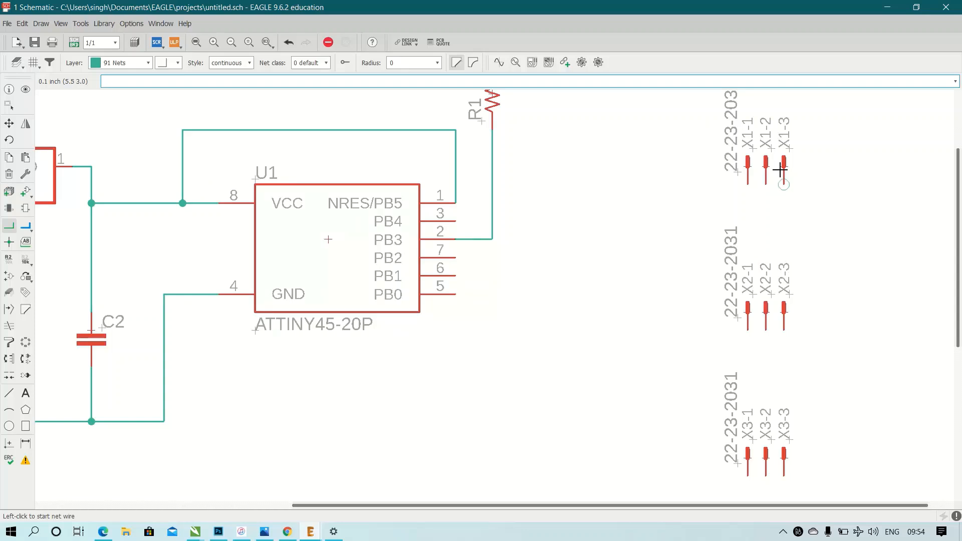
left_click(748, 184)
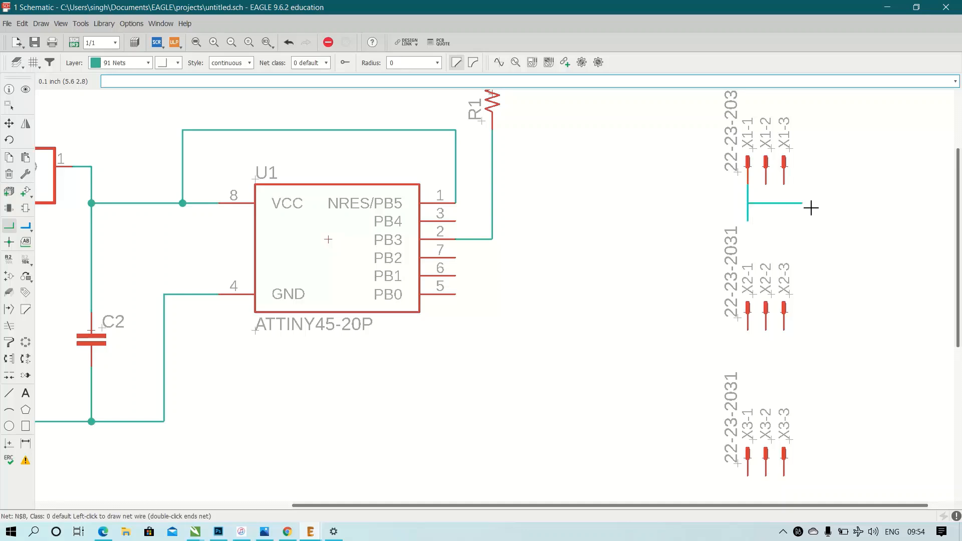
left_click(785, 221)
left_click(785, 184)
left_click(749, 330)
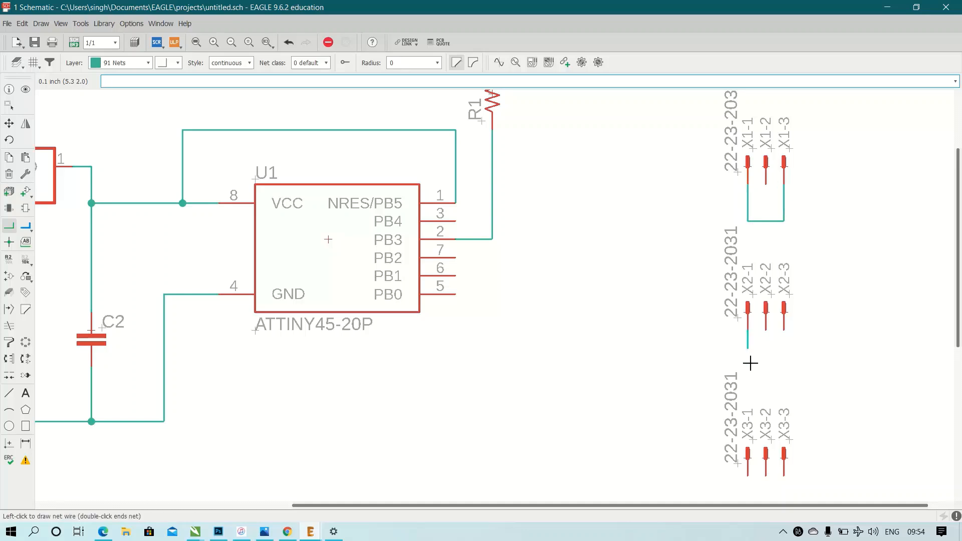
left_click(749, 366)
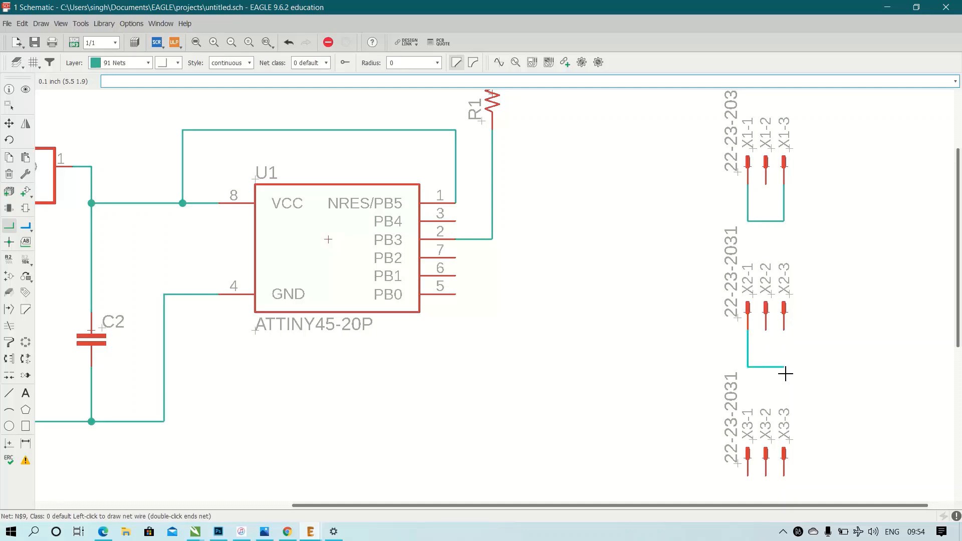
left_click(784, 366)
left_click(785, 332)
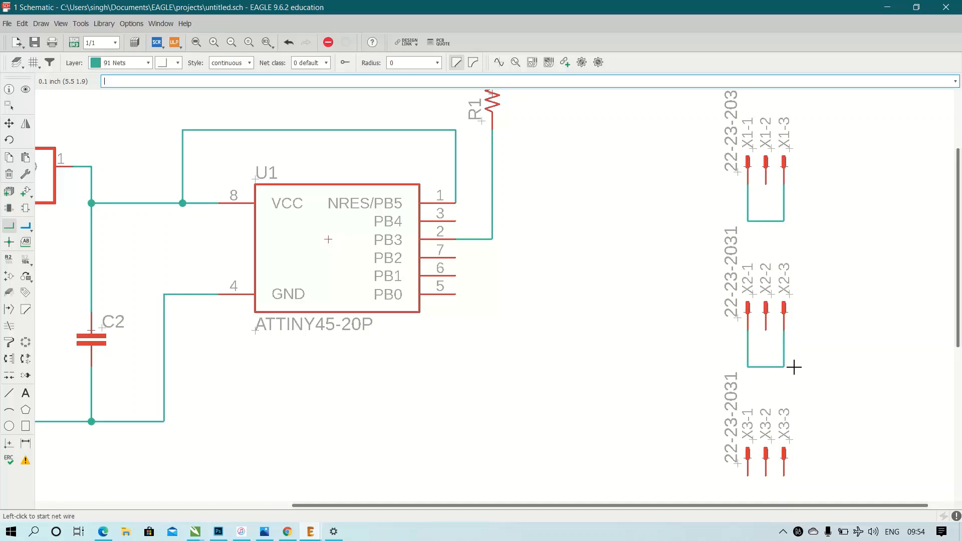
Join header pins X3-1 and X3-3 with a U-shaped net beneath the header.
scroll(792, 365, "down", 1)
left_click(758, 463)
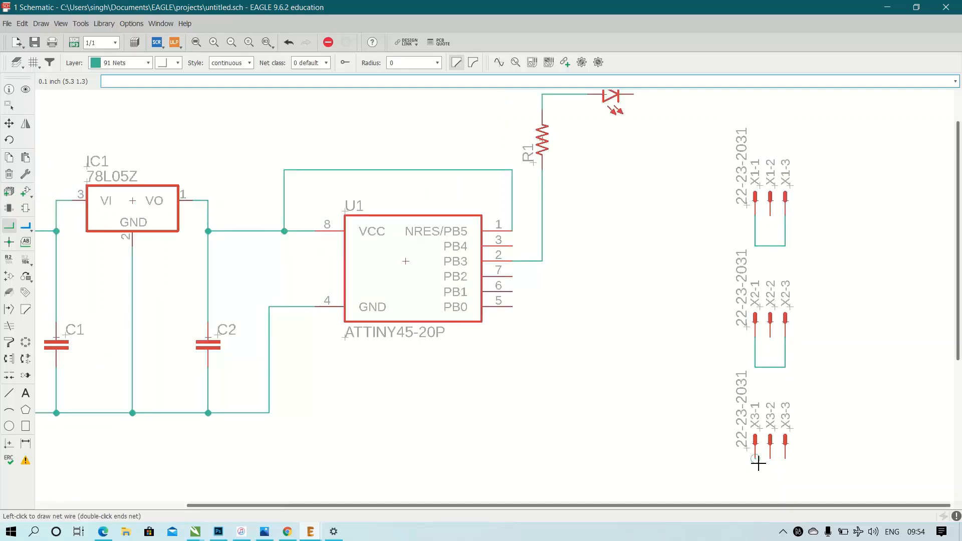
left_click(756, 489)
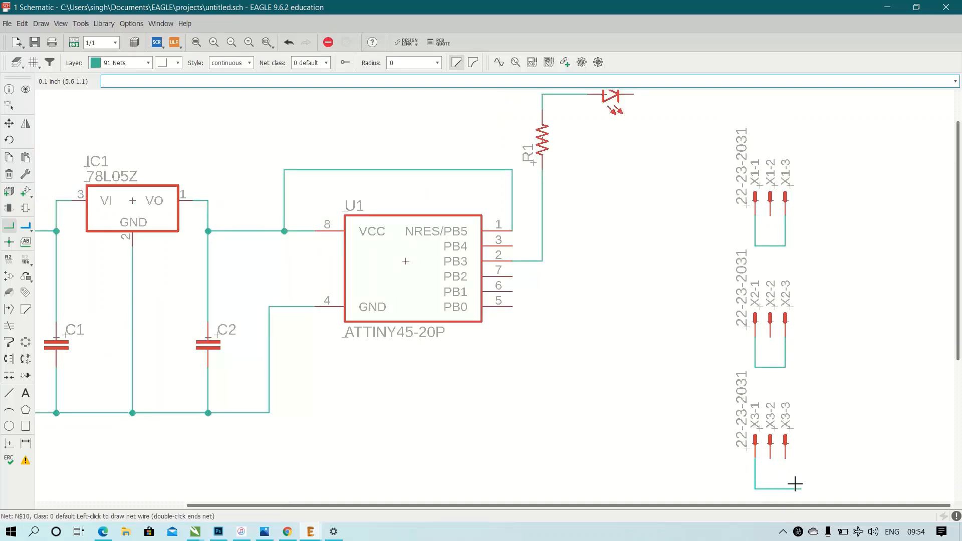
left_click(787, 457)
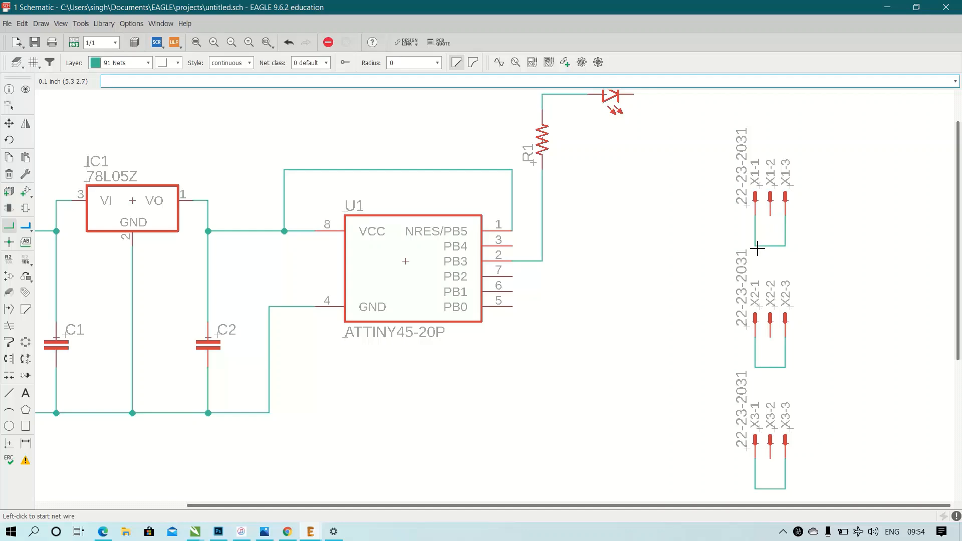
Connect U1's PB4 pin to the net joining X1-1 and X1-3, and its PB2 pin to the net joining X2-1 and X2-3.
left_click(513, 248)
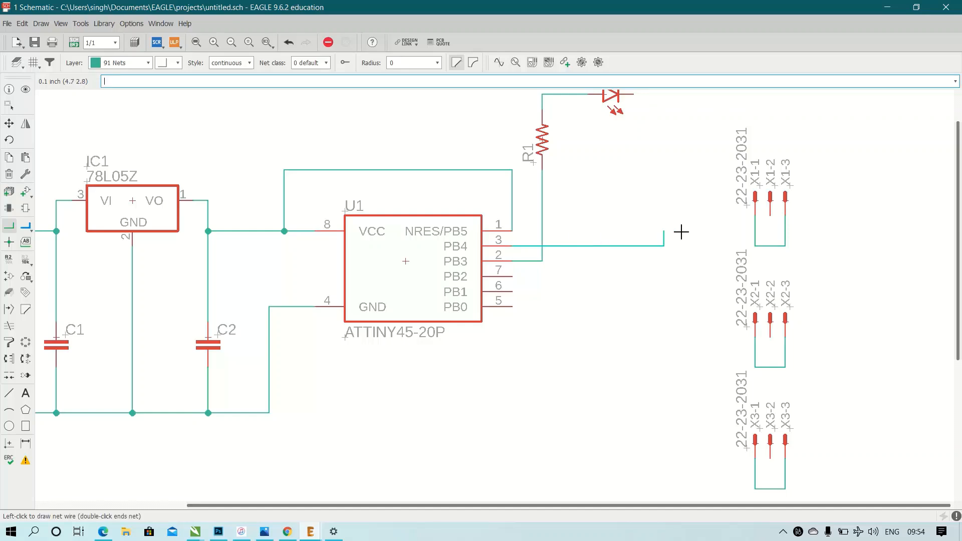
left_click(756, 246)
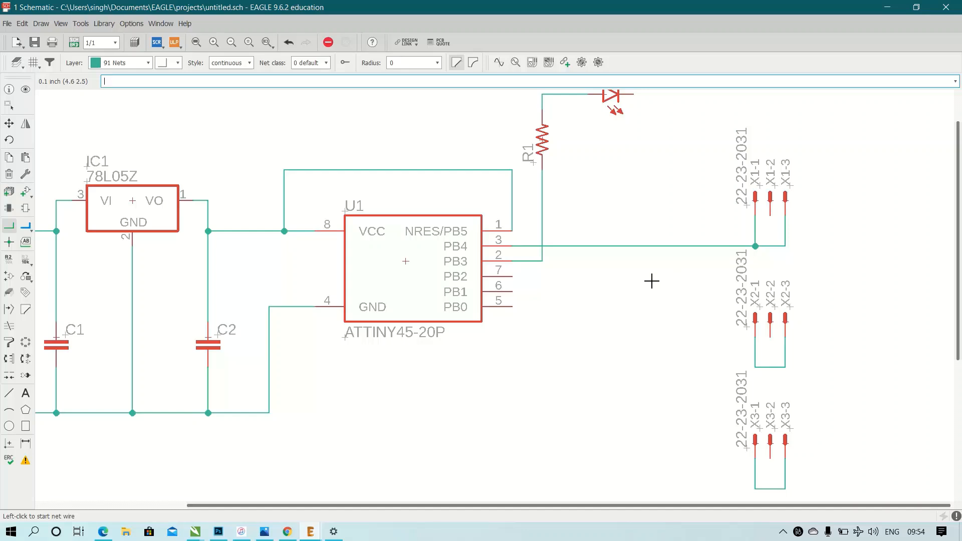
left_click(514, 277)
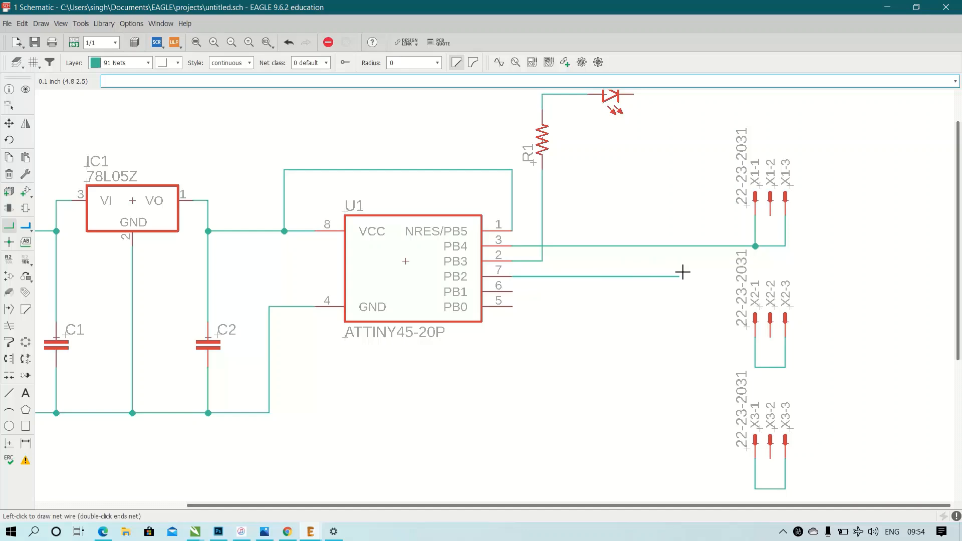
left_click(694, 367)
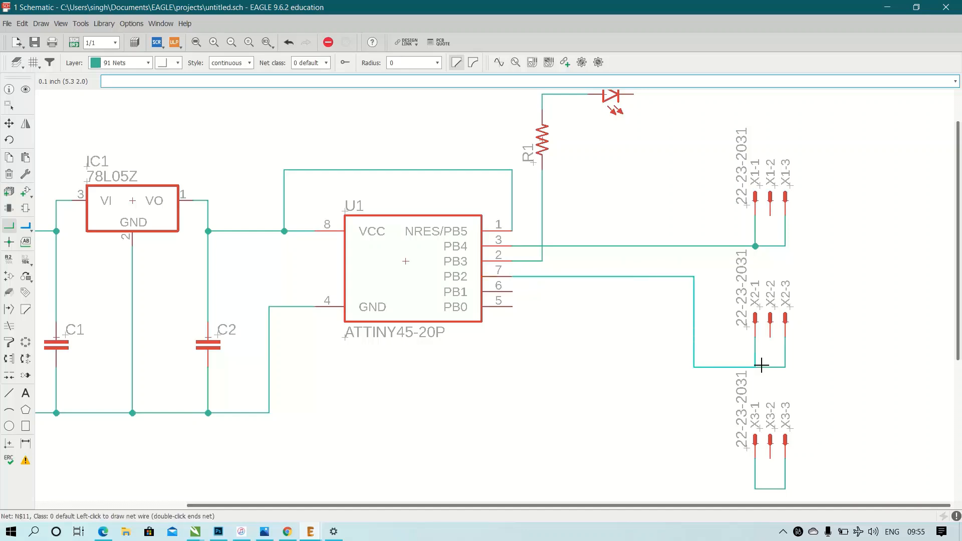
left_click(757, 367)
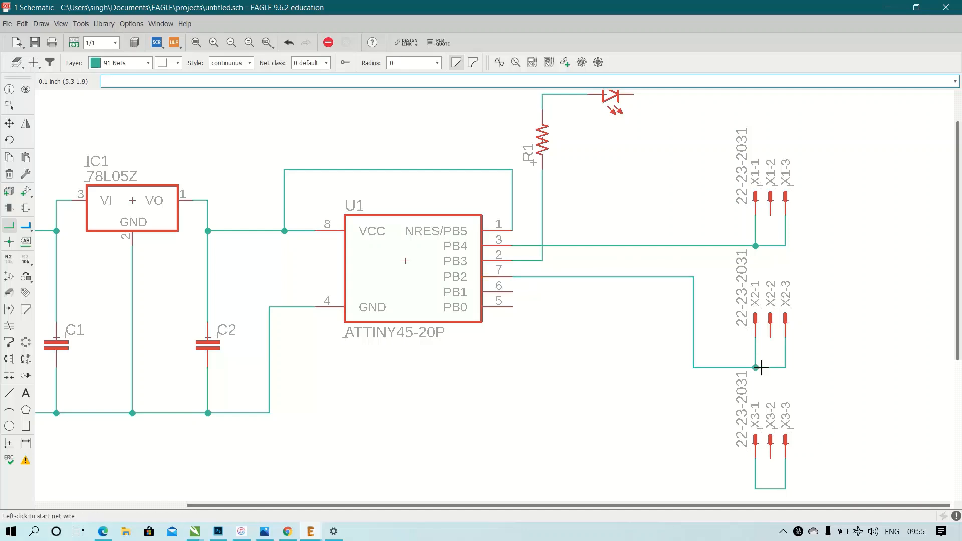
Draw a net from the X3-1 and X3-3 junction to U1's PB0 pin.
left_click(756, 490)
left_click(634, 489)
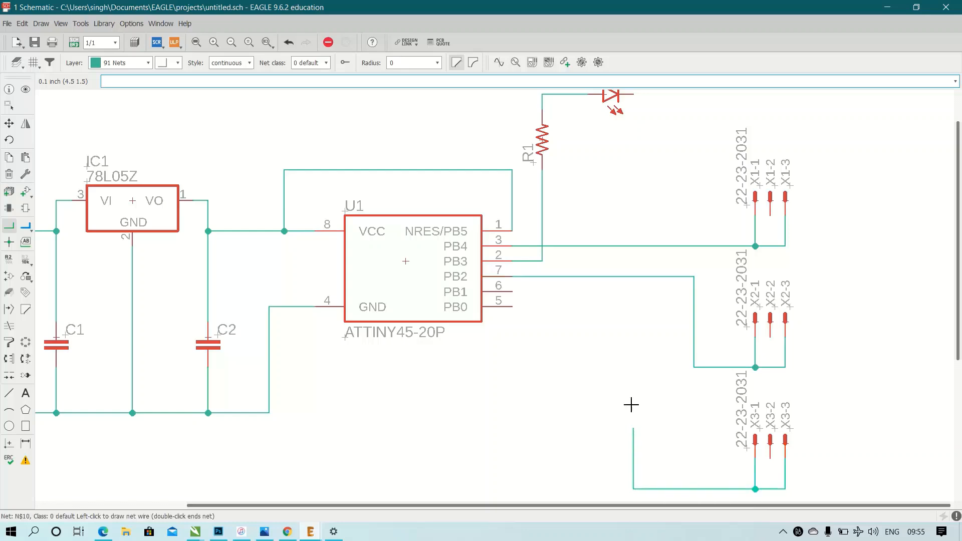
left_click(513, 307)
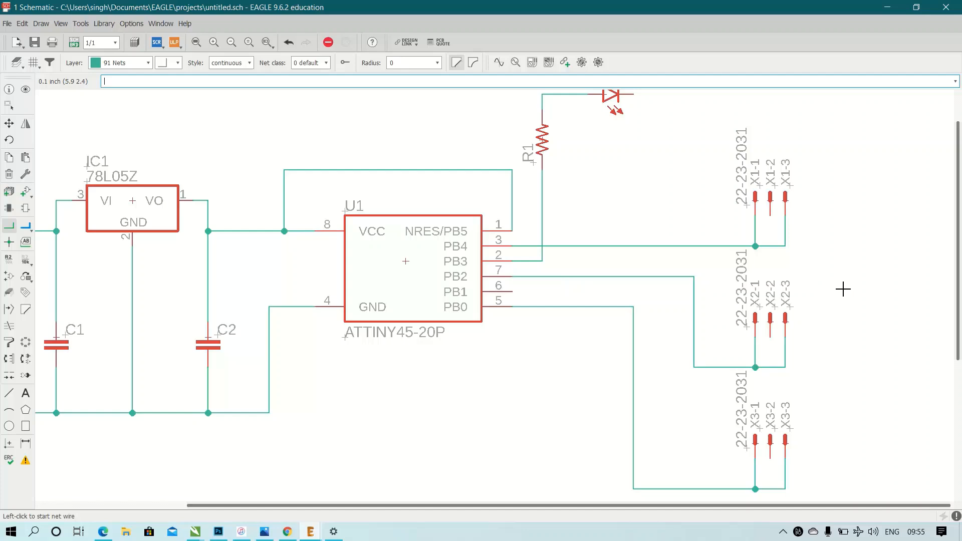
Extend the ground net from its corner below U1 beneath and around the three headers to the cathode of LED1.
scroll(844, 289, "down", 2)
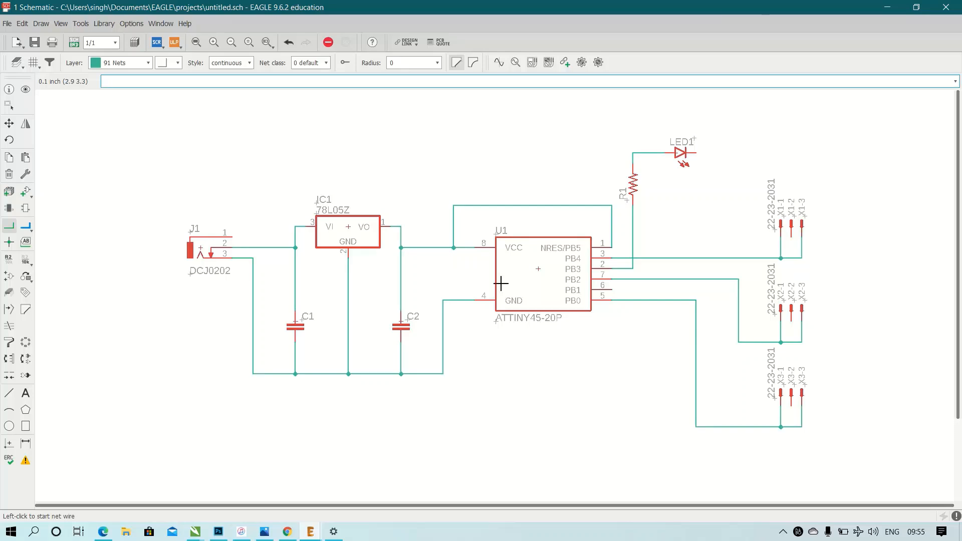
left_click(444, 374)
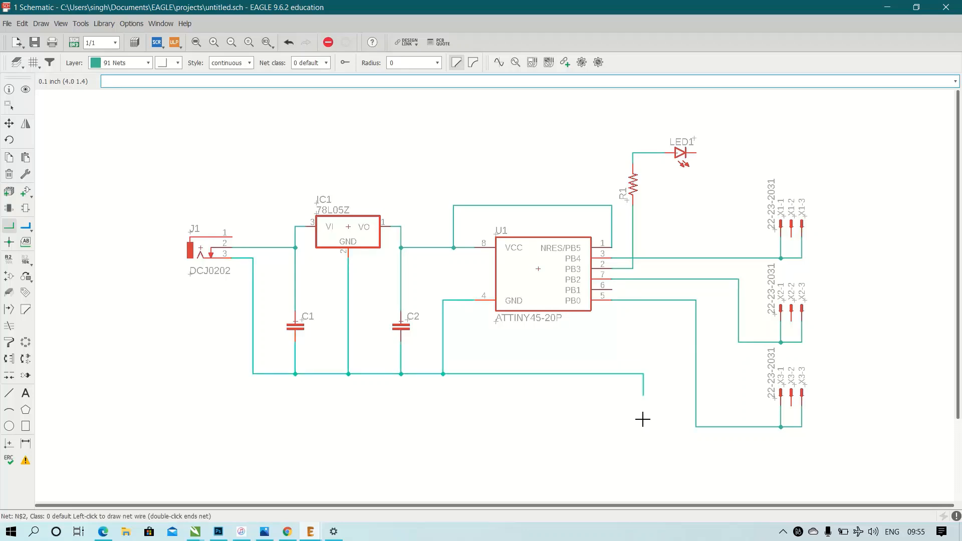
left_click(645, 468)
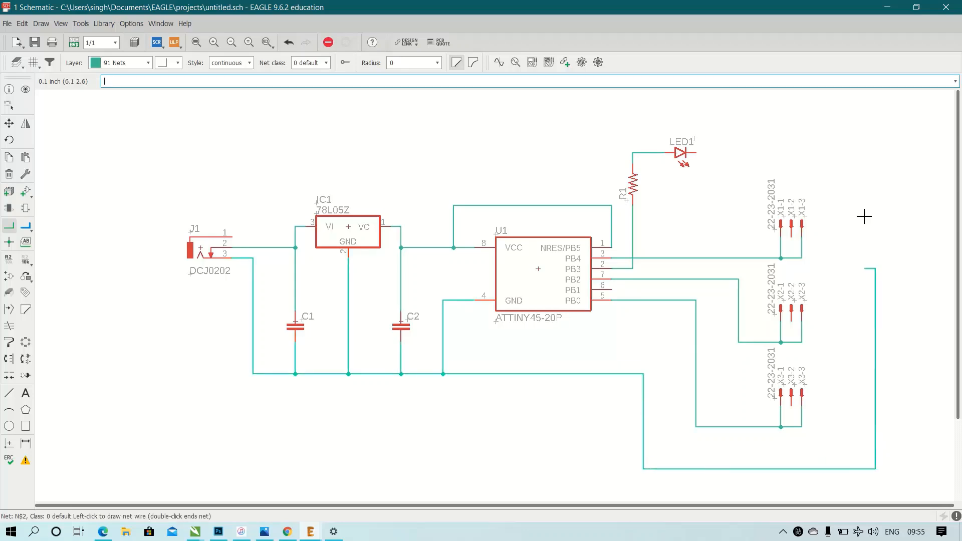
left_click(876, 153)
left_click(698, 153)
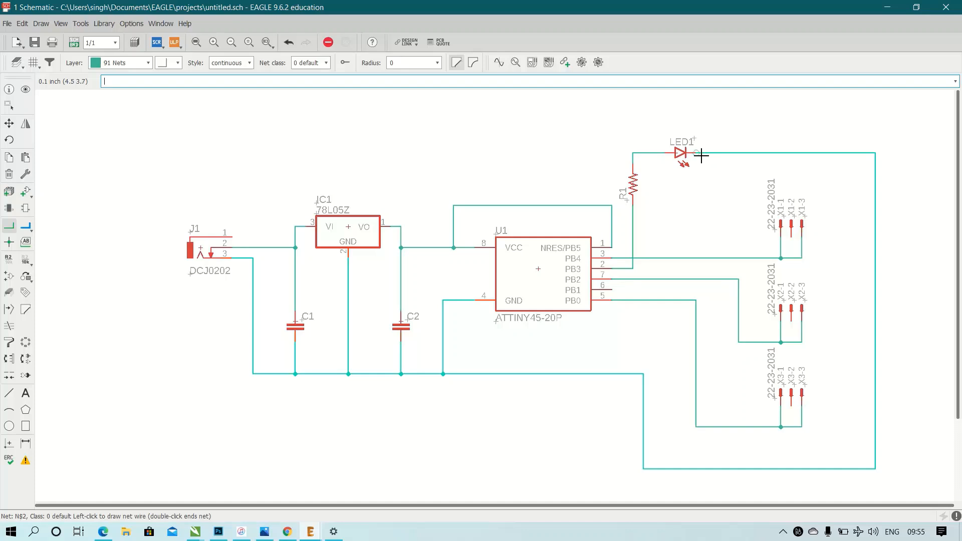
left_click(701, 153)
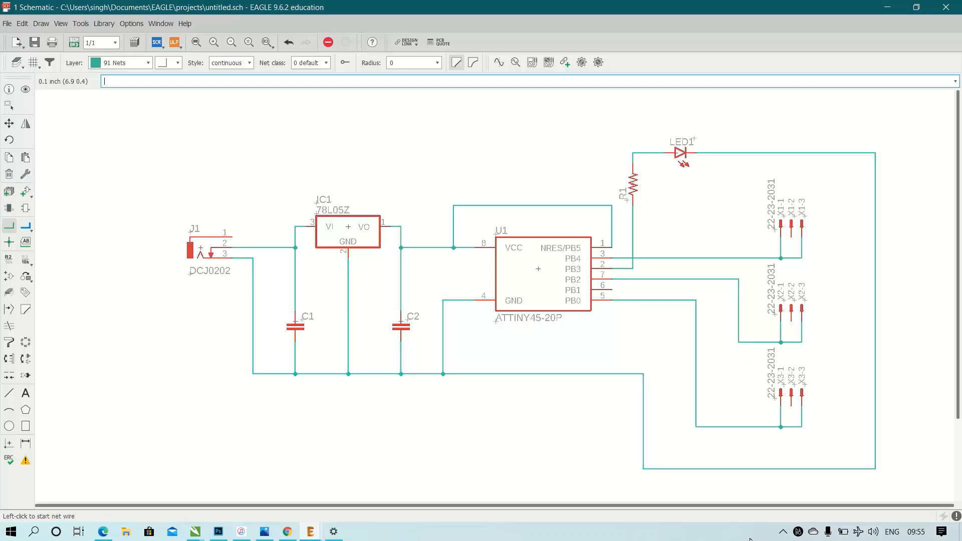
Connect the middle header pins X1-2, X2-2 and X3-2 to the vertical ground net beside the headers.
left_click(792, 239)
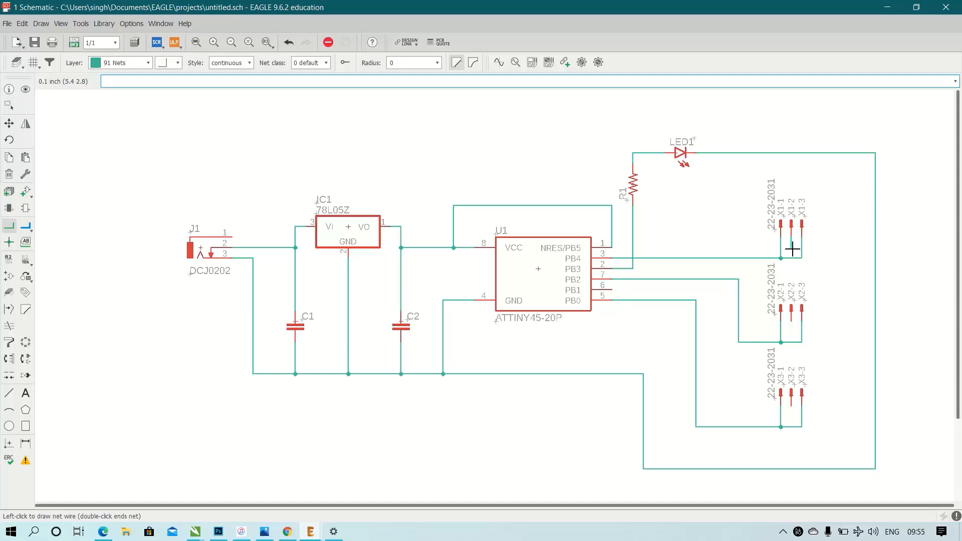
left_click(876, 250)
left_click(876, 332)
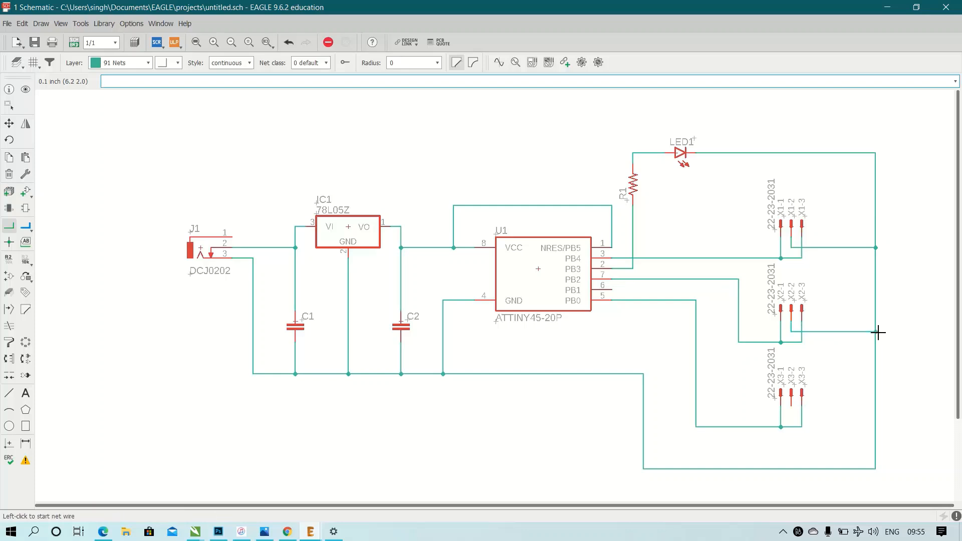
left_click(792, 404)
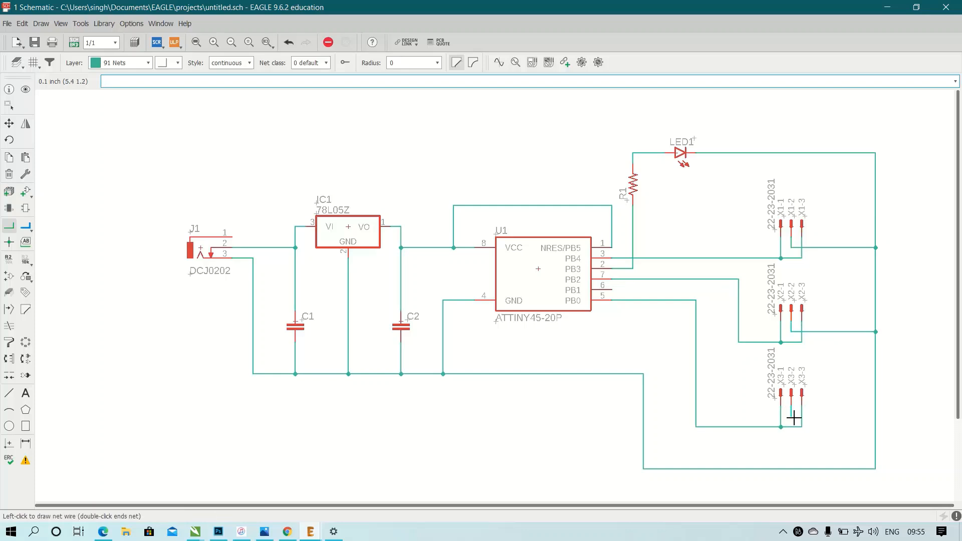
left_click(876, 417)
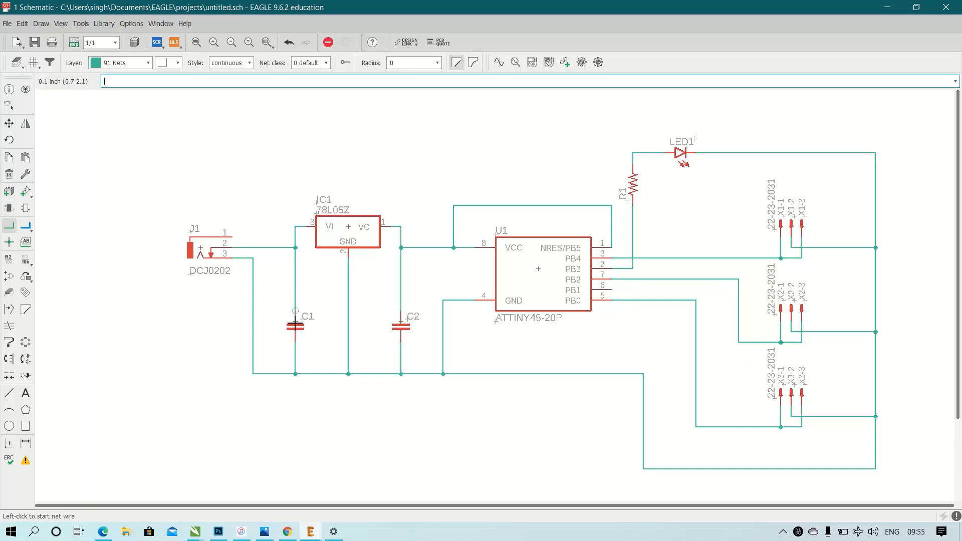
Set the value of capacitor C1 to 1uf.
right_click(296, 327)
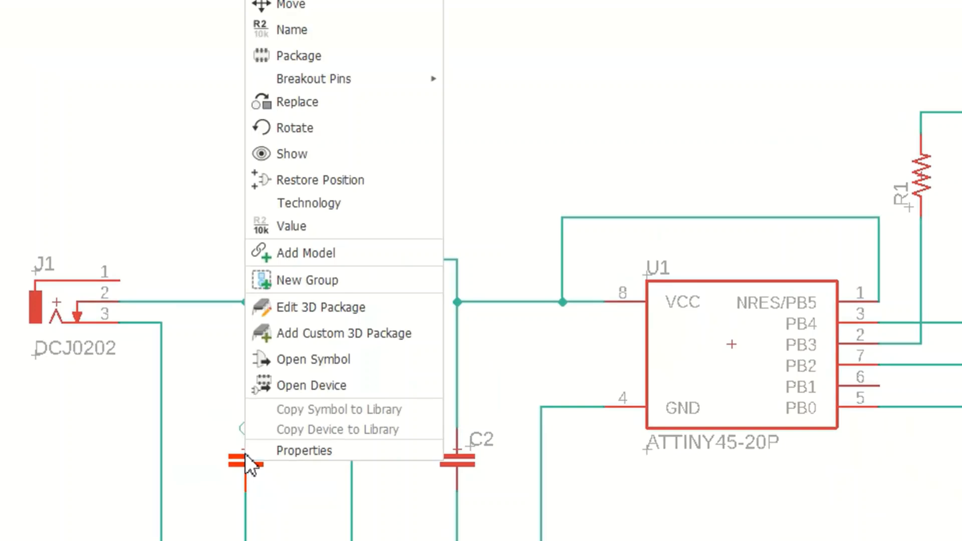
left_click(306, 230)
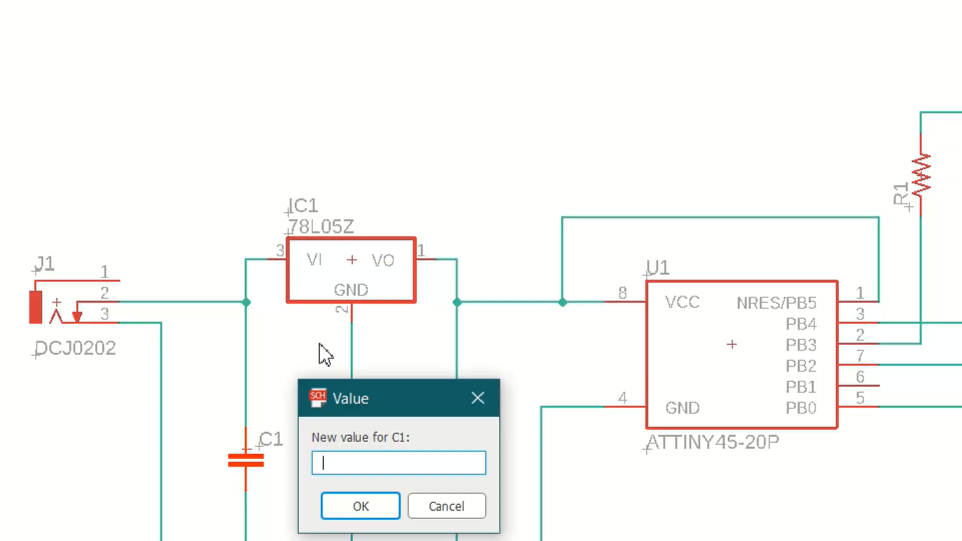
type("1uf")
key("Return")
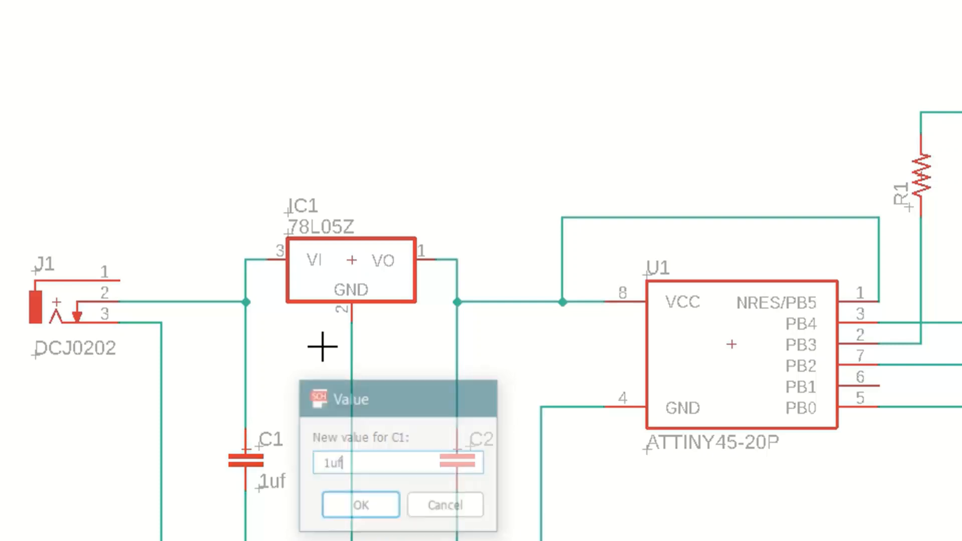
Set the value of capacitor C2 to 10pf.
right_click(466, 455)
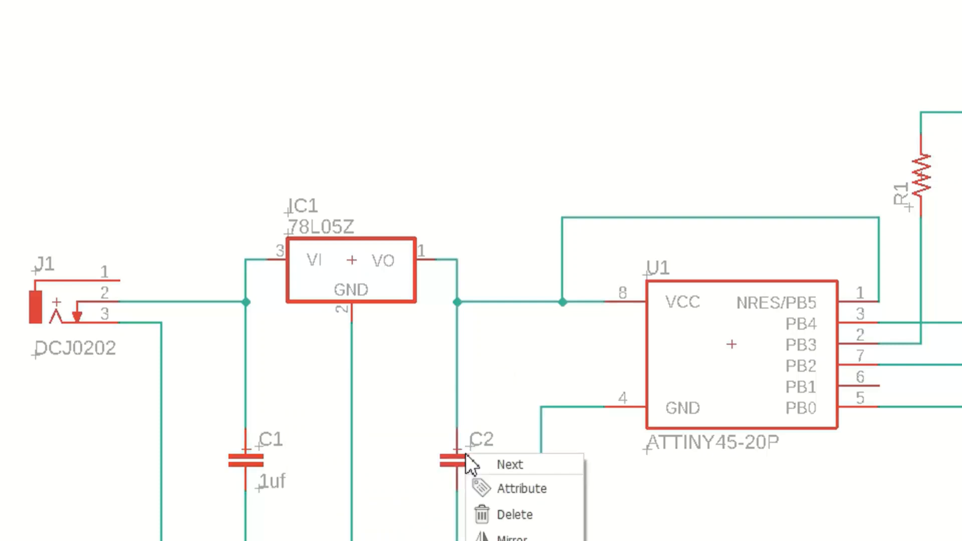
right_click(454, 462)
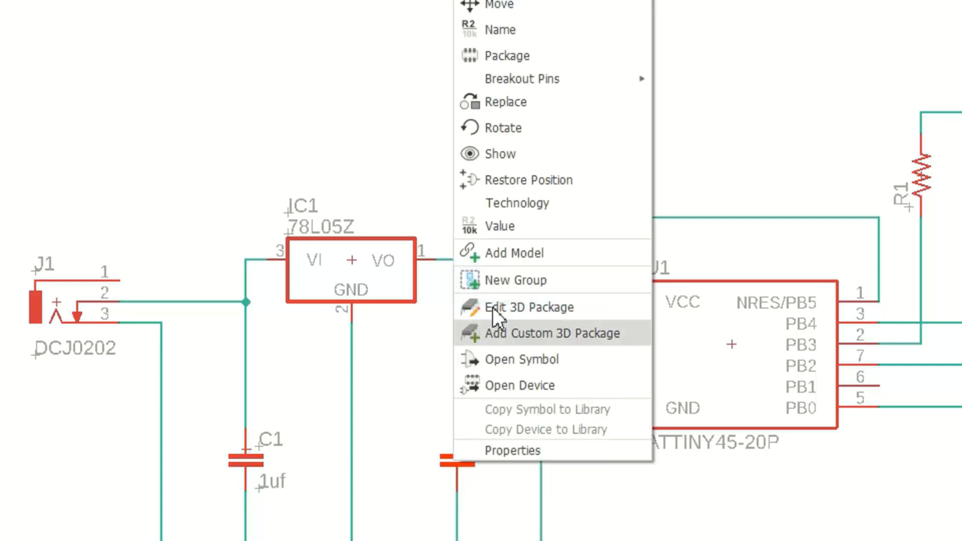
left_click(504, 226)
type("10")
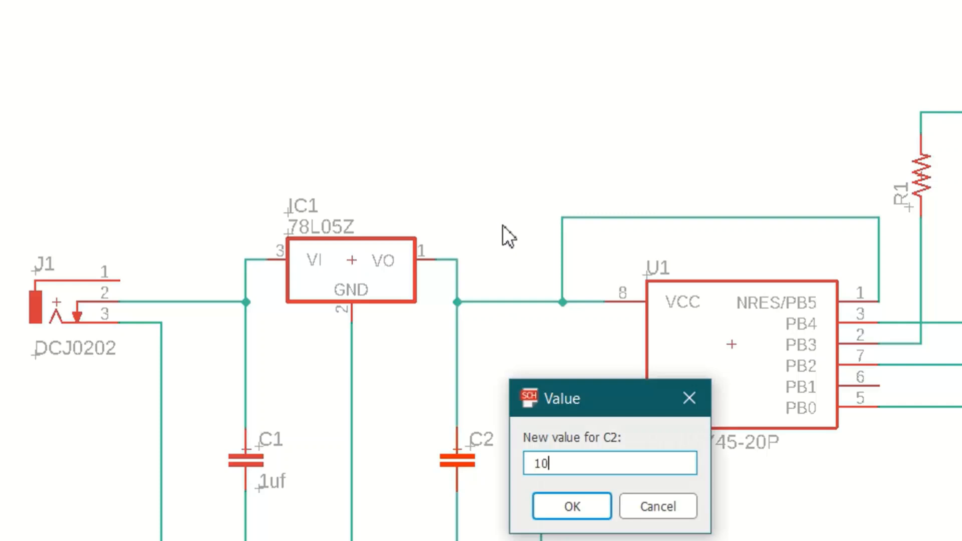
type("pf")
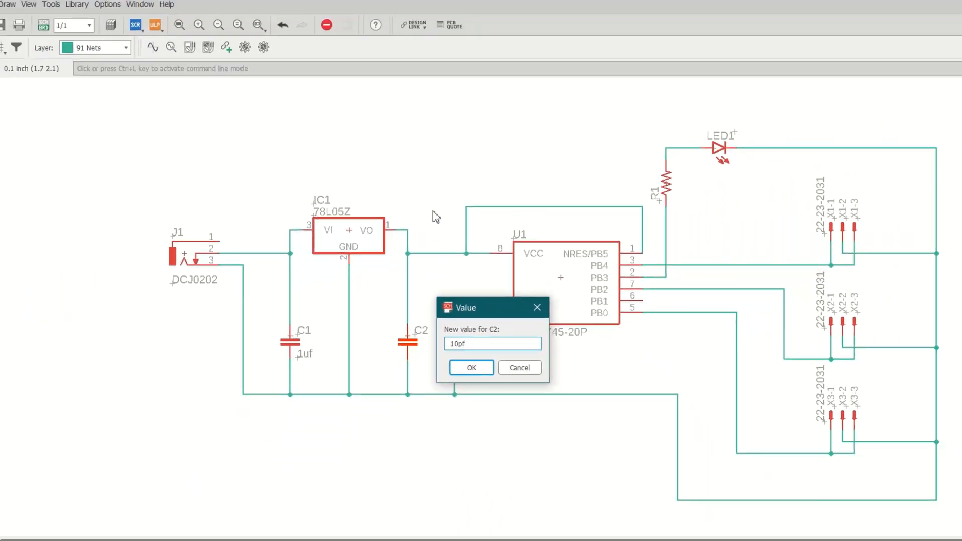
key("Return")
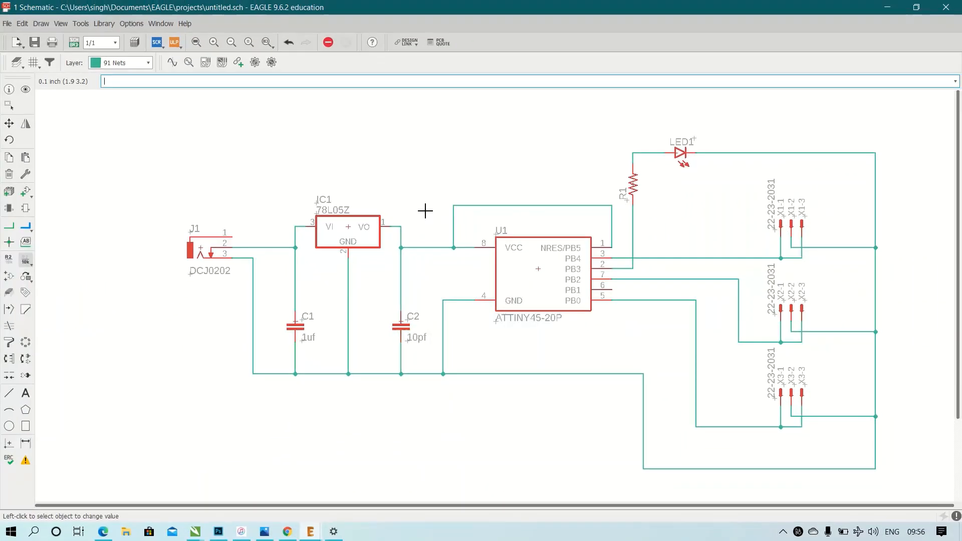
Set the value of resistor R1 to 330ohm.
right_click(638, 184)
left_click(673, 398)
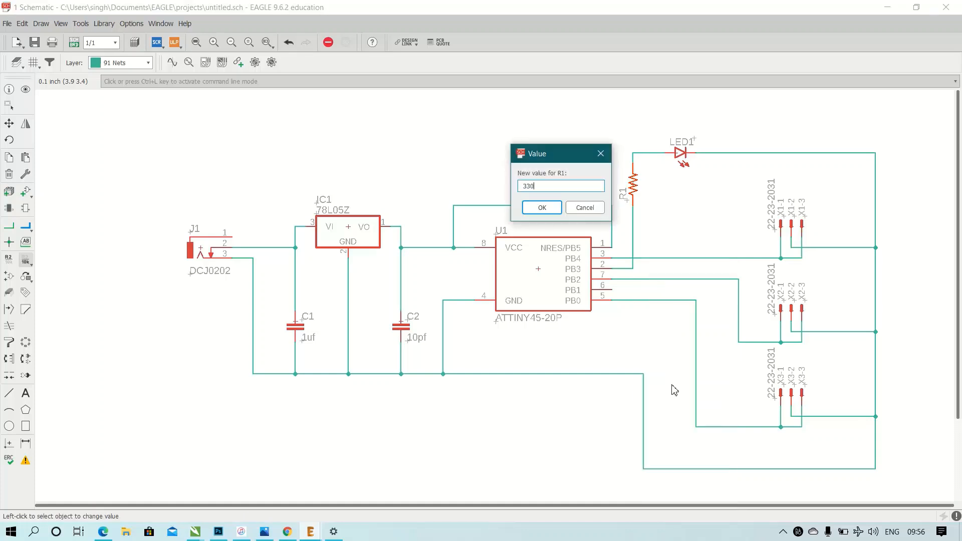
key("Return")
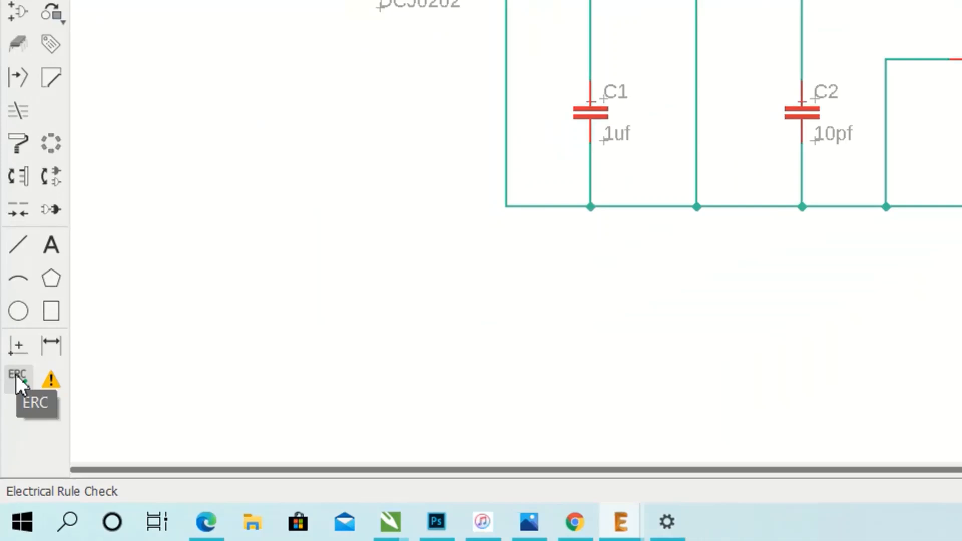
Run the electrical rule check, locate each listed warning in the schematic, and close the results.
left_click(16, 379)
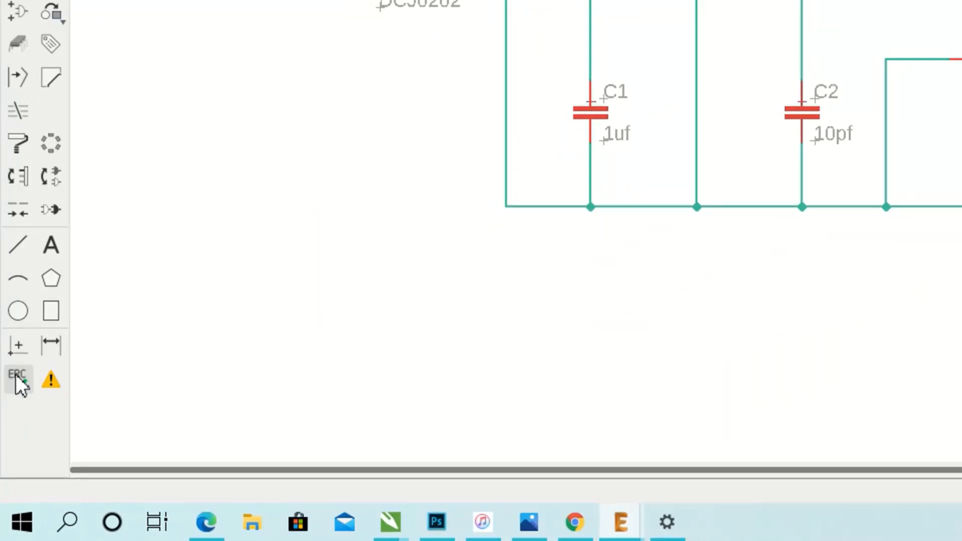
left_click_drag(859, 299, 316, 163)
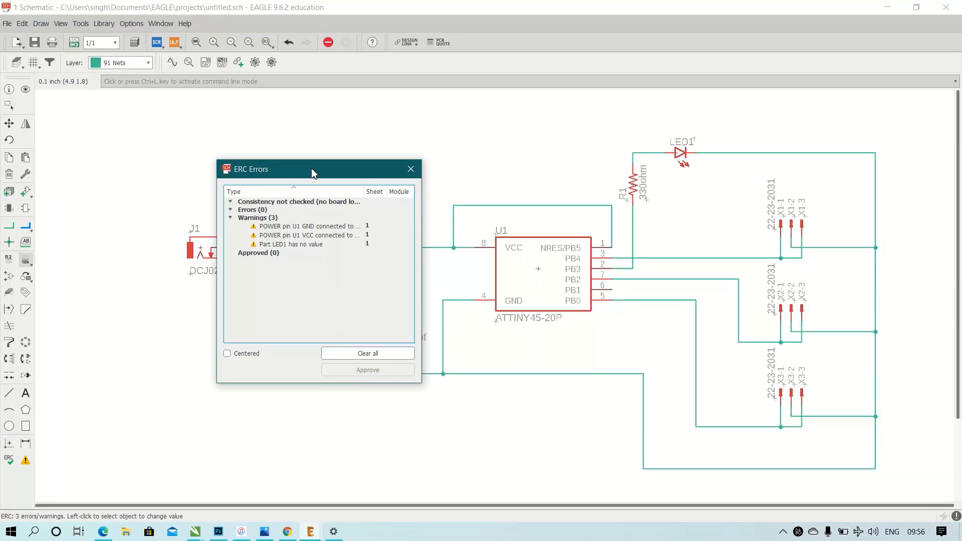
left_click_drag(336, 175, 778, 195)
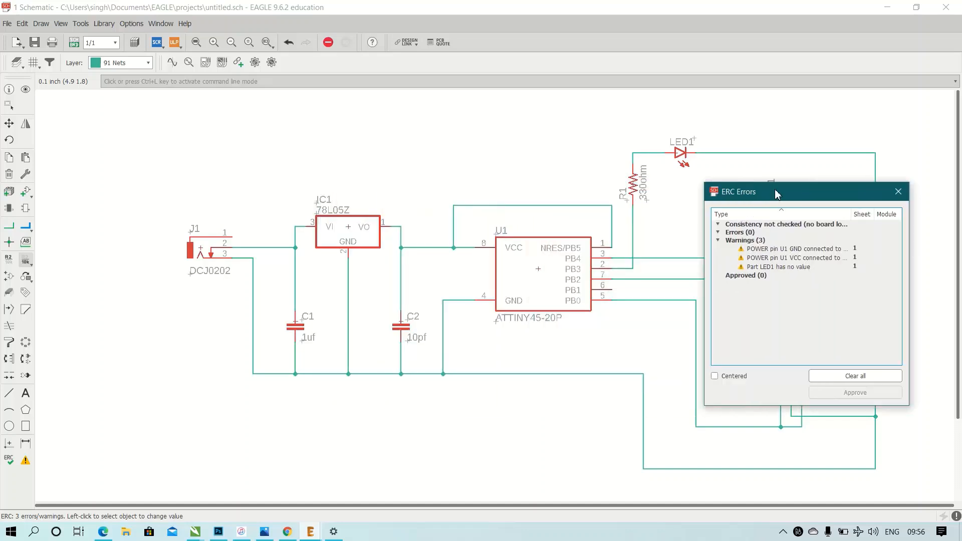
left_click(806, 251)
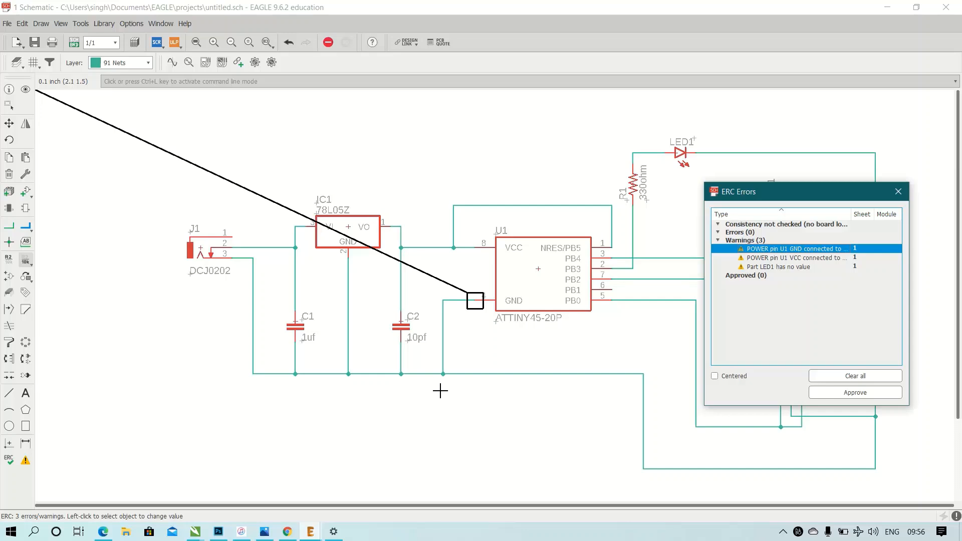
left_click(788, 258)
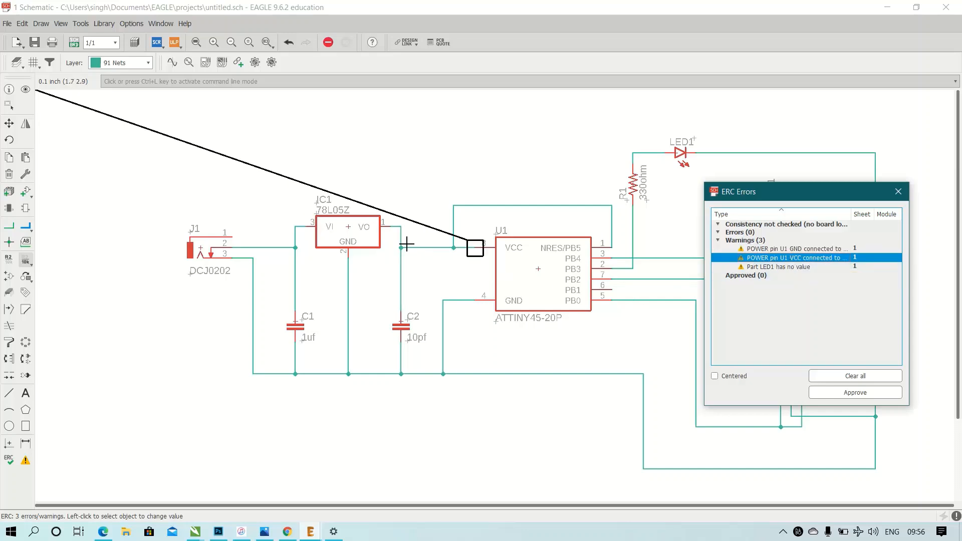
left_click(761, 267)
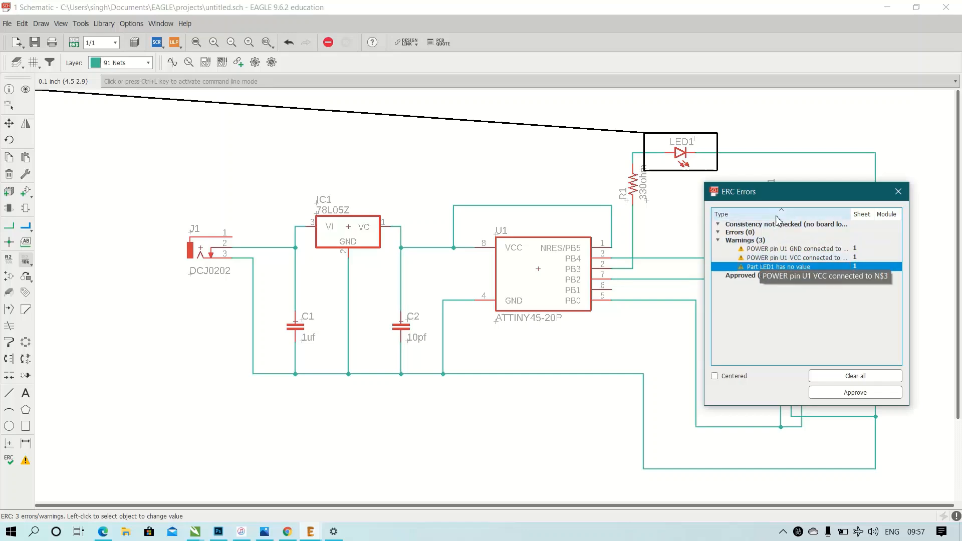
left_click_drag(802, 191, 452, 217)
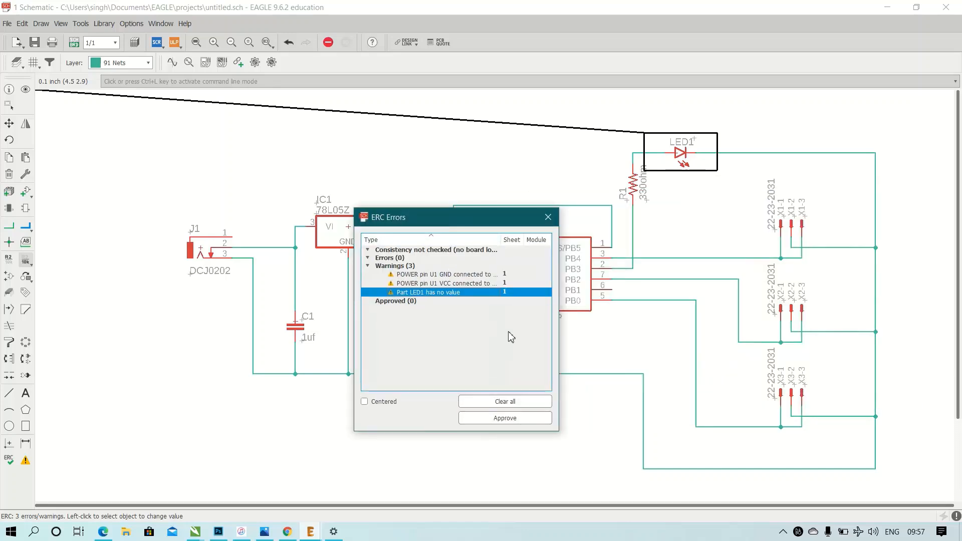
left_click(549, 217)
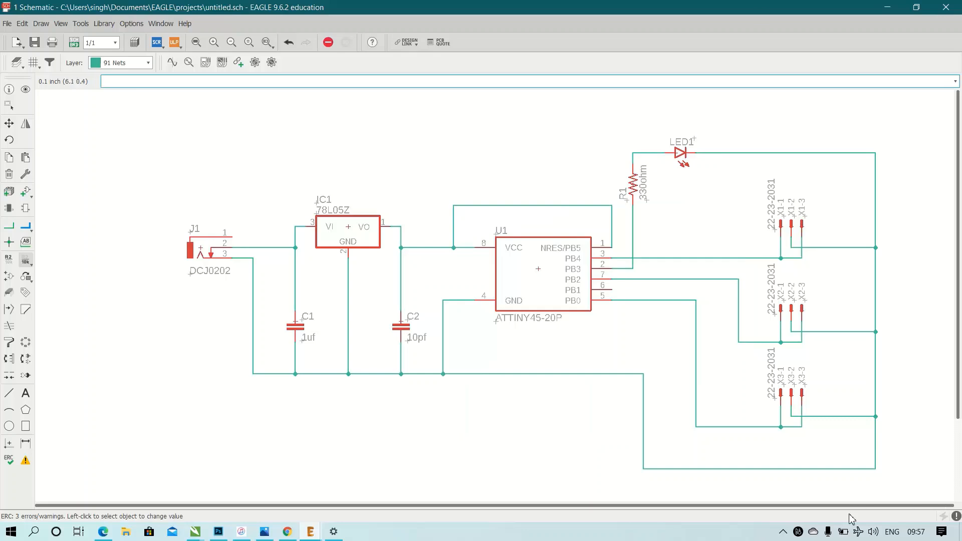
Save the schematic in the projects folder as "pwm transmitter".
left_click(7, 23)
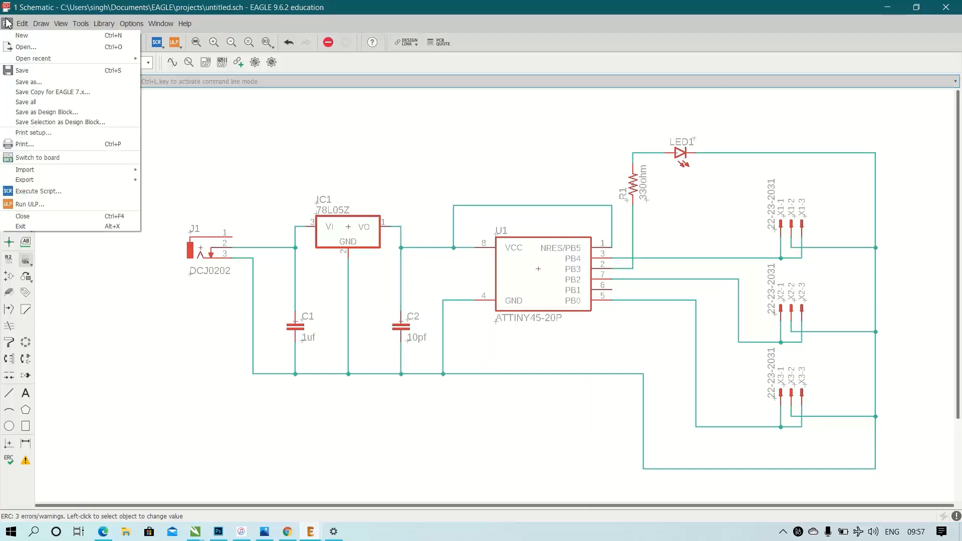
left_click(84, 71)
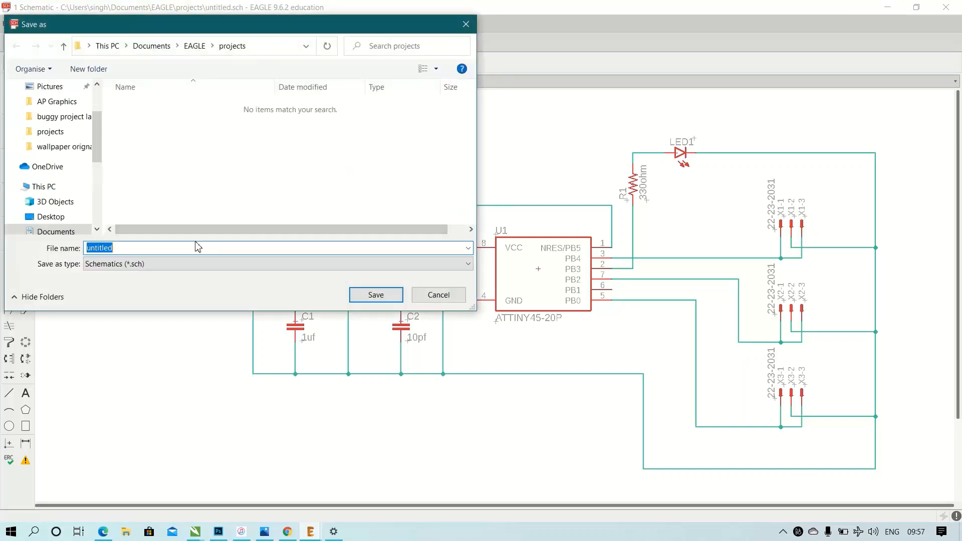
type("pwm transmitter")
key("Return")
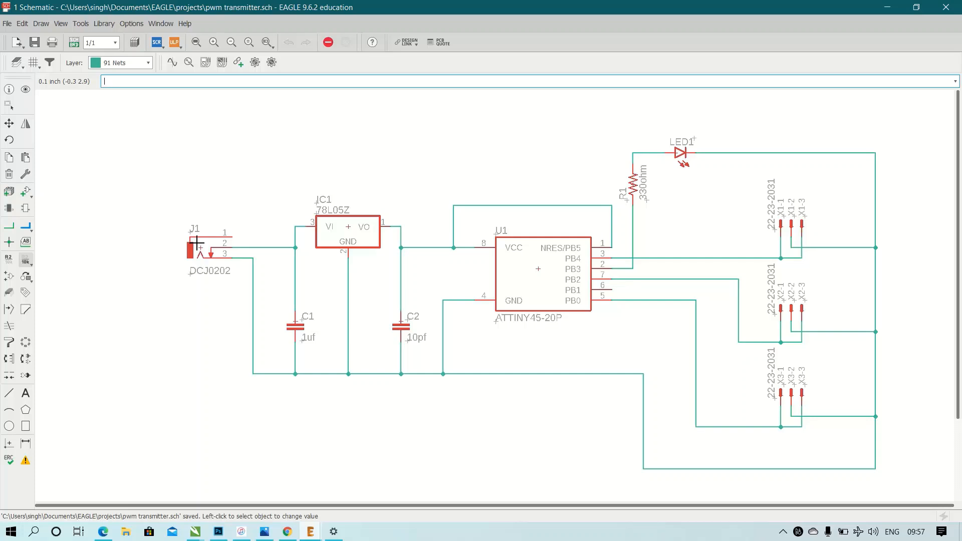
Switch to the board layout and create the new board from the schematic.
left_click(7, 24)
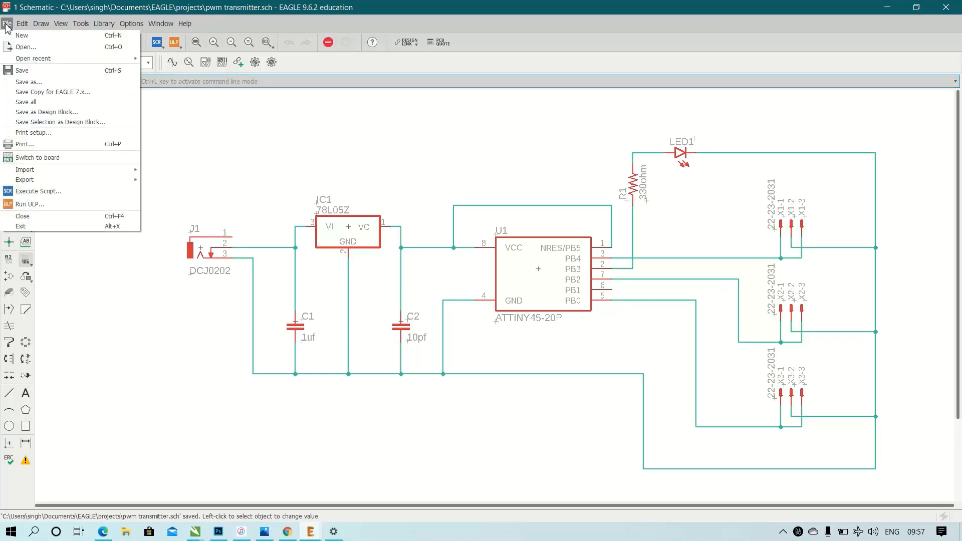
left_click(43, 159)
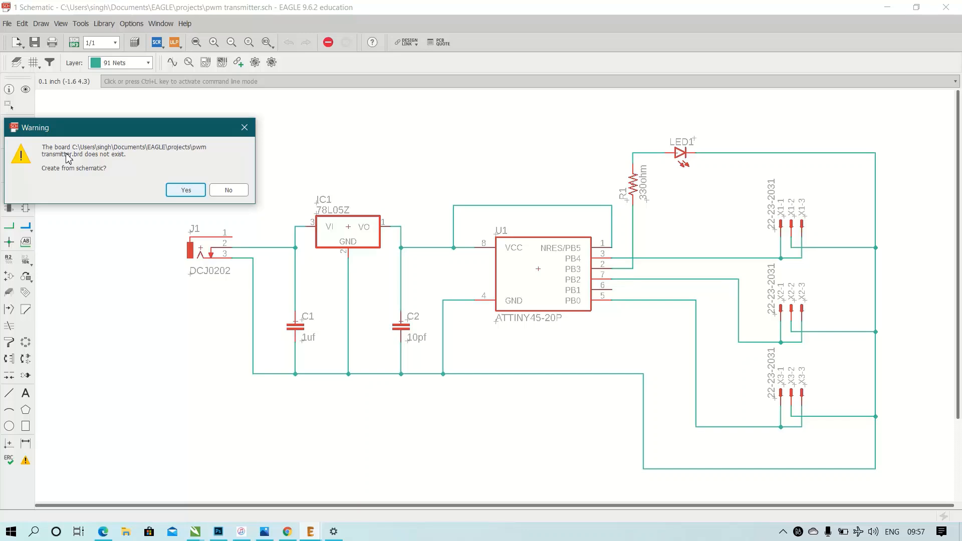
left_click(197, 190)
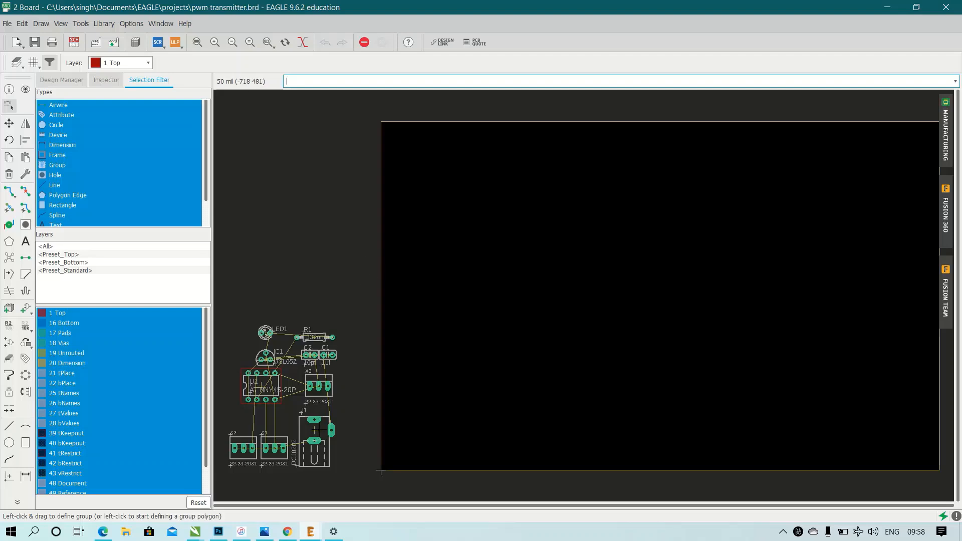
Move power jack J1 into the board's upper-left corner, rotated so its opening faces the left board edge.
left_click_drag(323, 423, 428, 157)
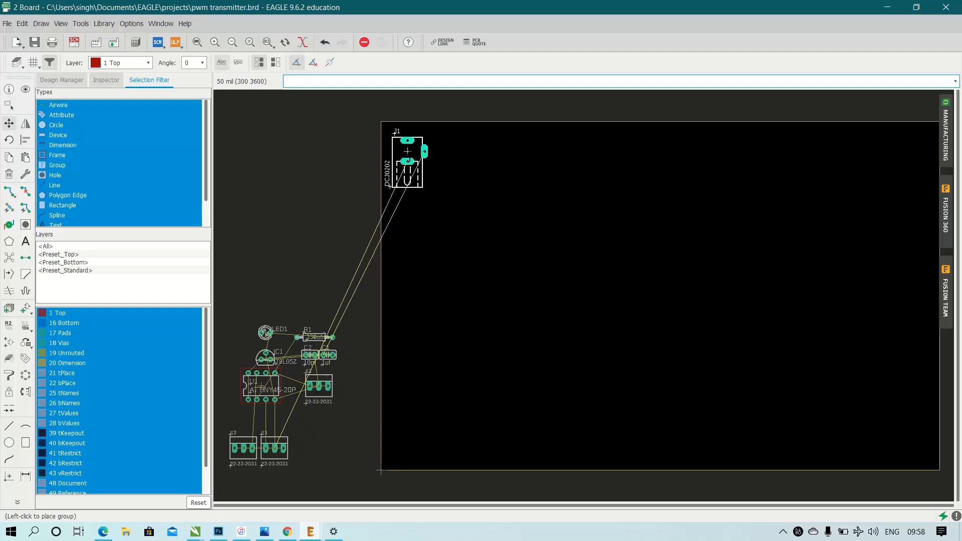
right_click(408, 152)
right_click(407, 151)
right_click(408, 151)
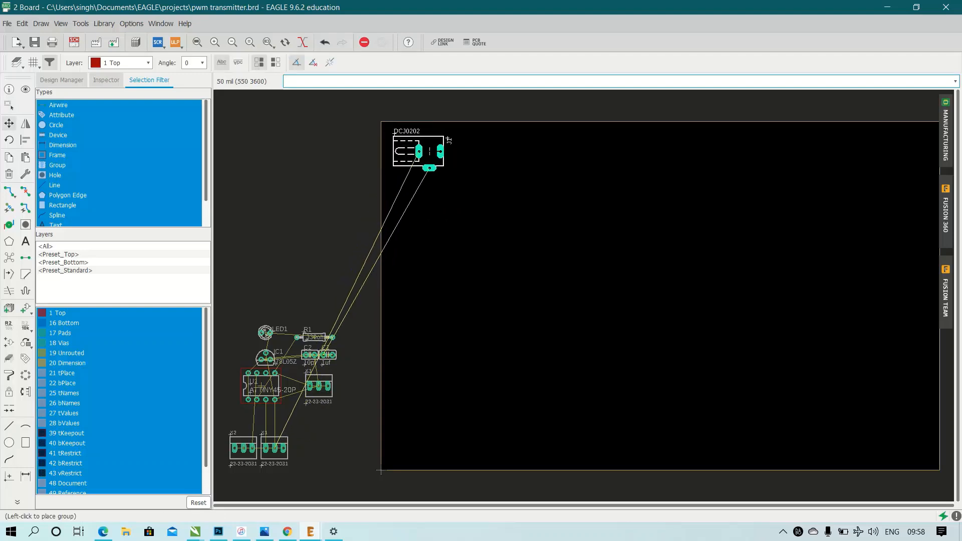
left_click(407, 151)
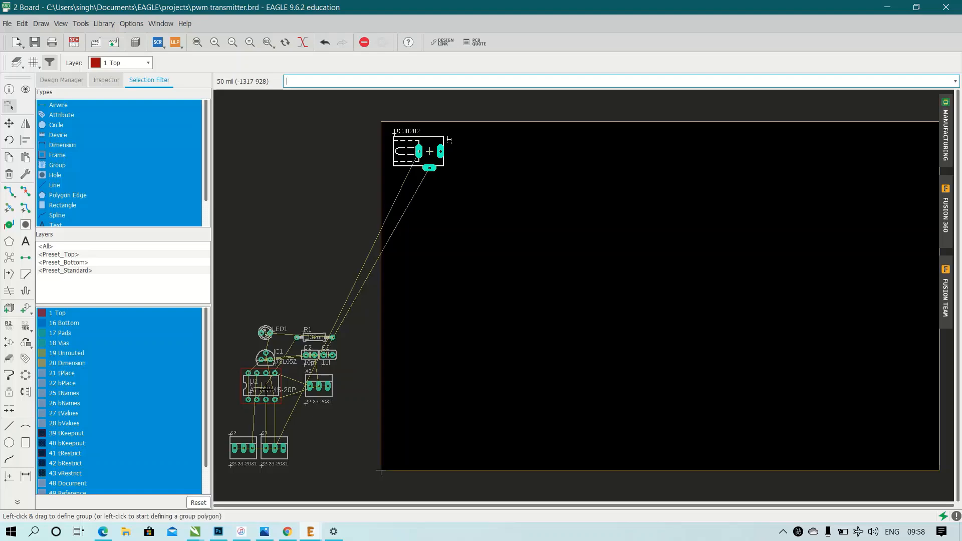
Move the ATtiny U1 onto the board, below and to the right of J1, rotated so its notch points up.
left_click(265, 390)
left_click(304, 342)
left_click(246, 385)
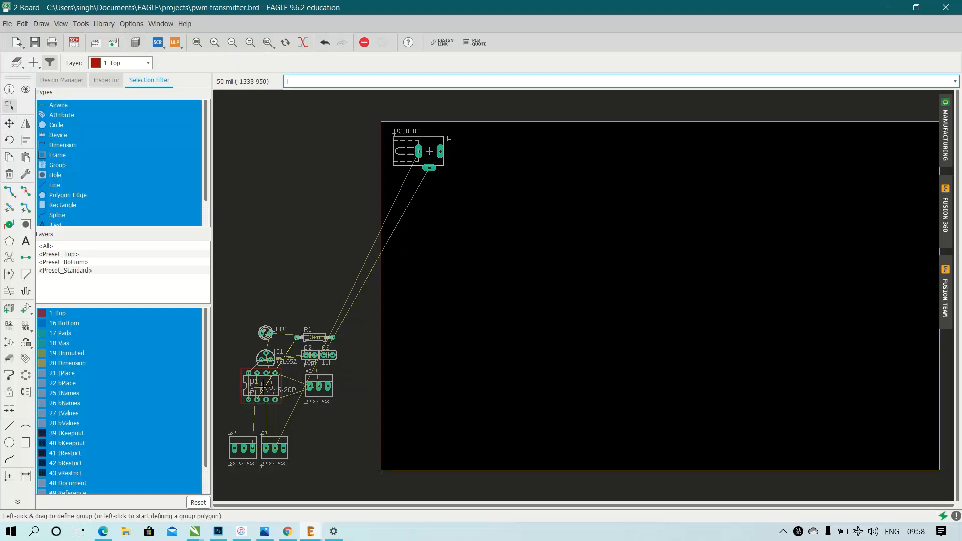
left_click(261, 388)
left_click(261, 387)
right_click(458, 213)
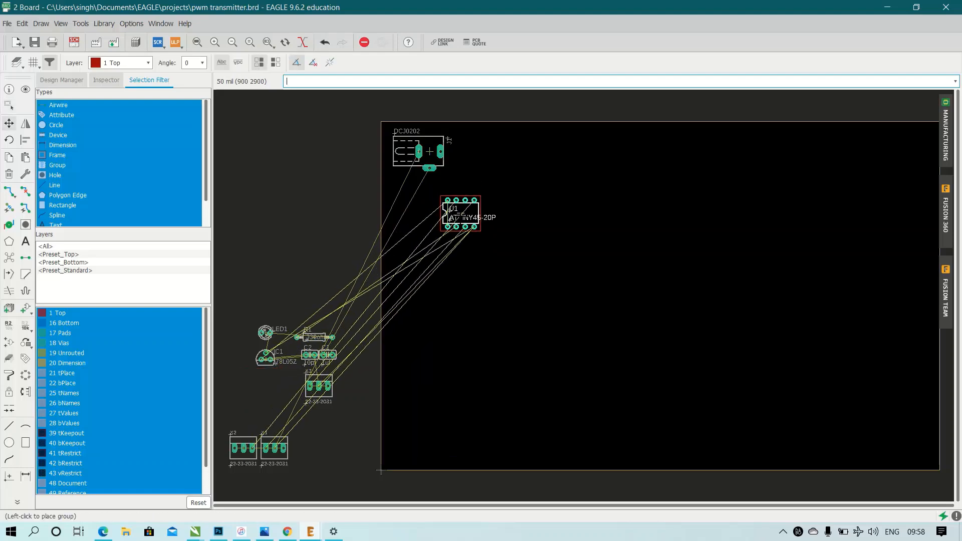
right_click(456, 218)
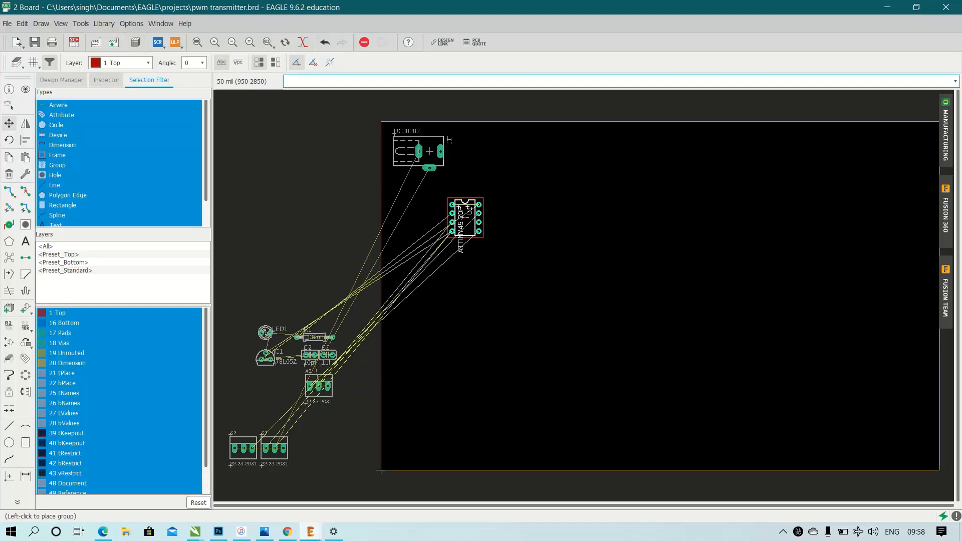
left_click(473, 209)
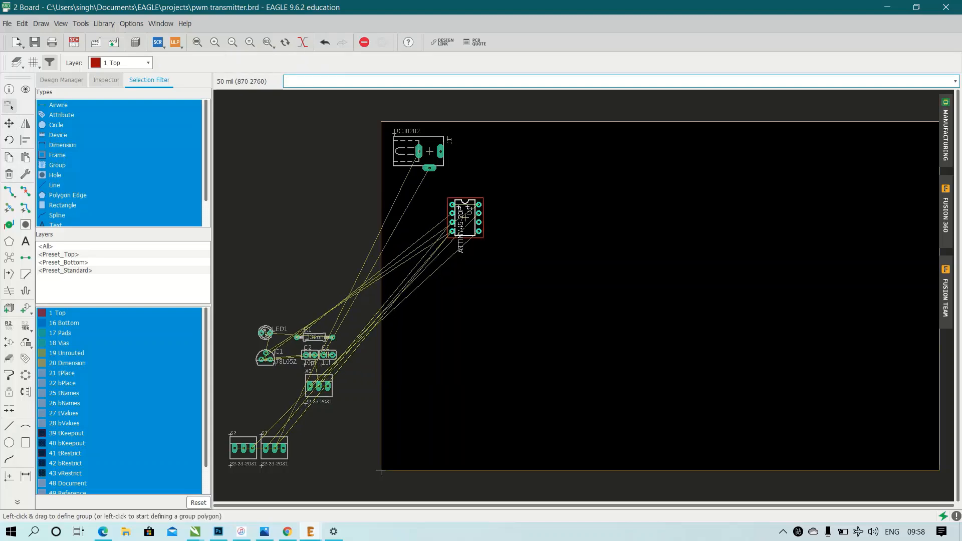
Move regulator IC1 onto the board just right of J1 and above U1, rotated 180° so its flat side faces up.
key("F7")
left_click(267, 359)
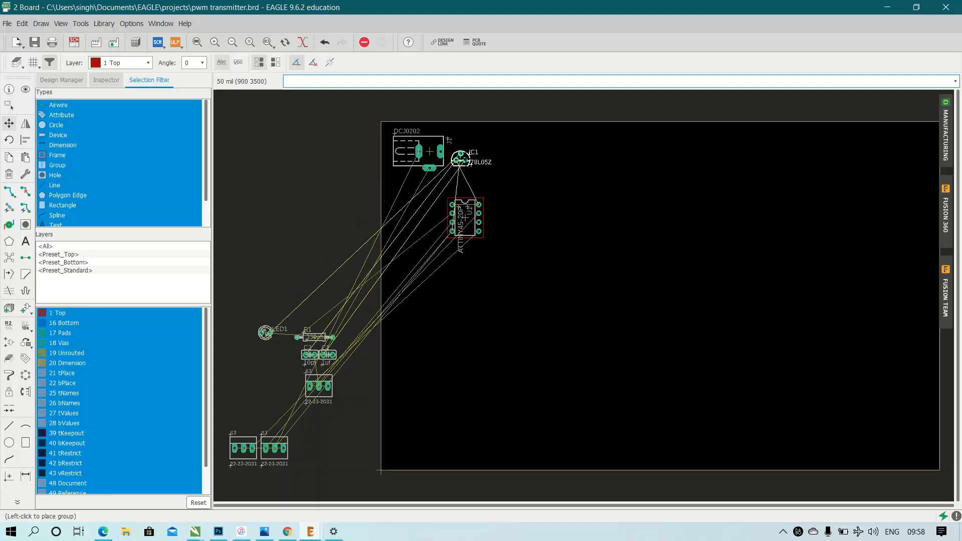
right_click(473, 146)
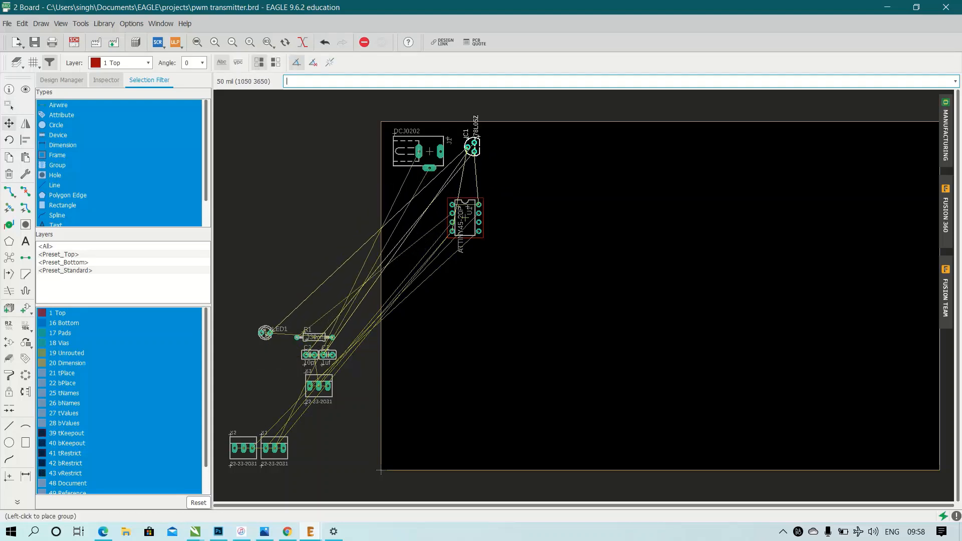
right_click(474, 147)
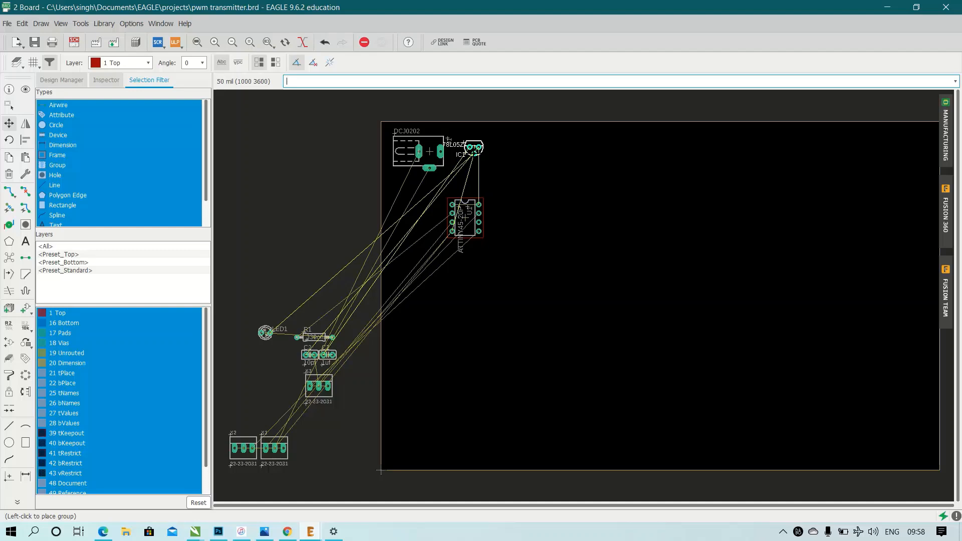
left_click(470, 152)
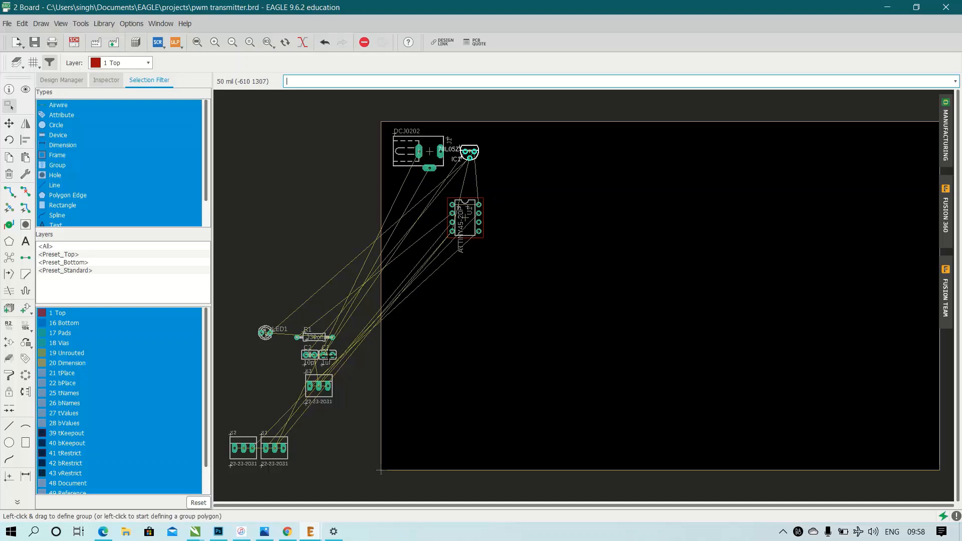
Move capacitor C1 onto the board just below power jack J1, keeping it horizontal.
left_click(328, 356)
left_click(328, 355)
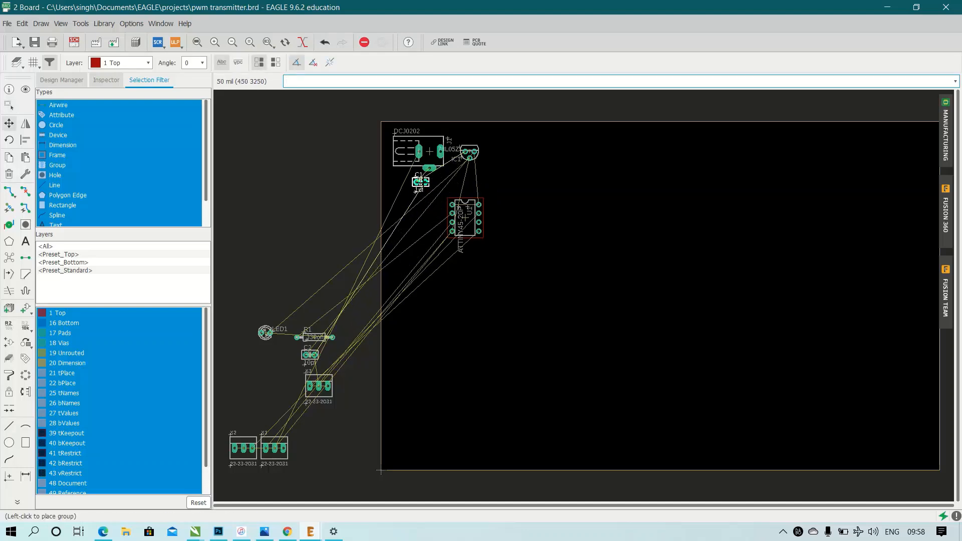
left_click(419, 190)
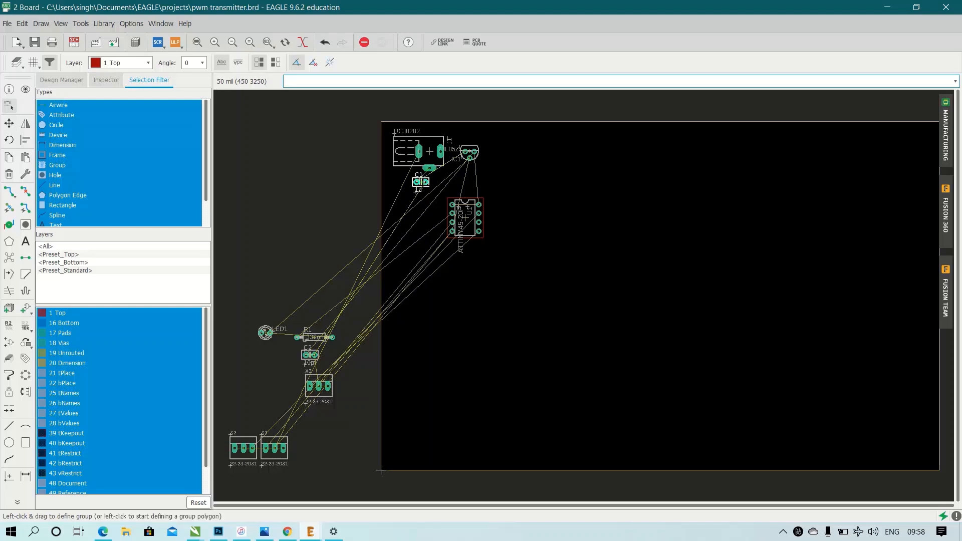
Move capacitor C2 between C1 and regulator IC1, directly above U1, rotated so it stands vertically.
left_click(309, 354)
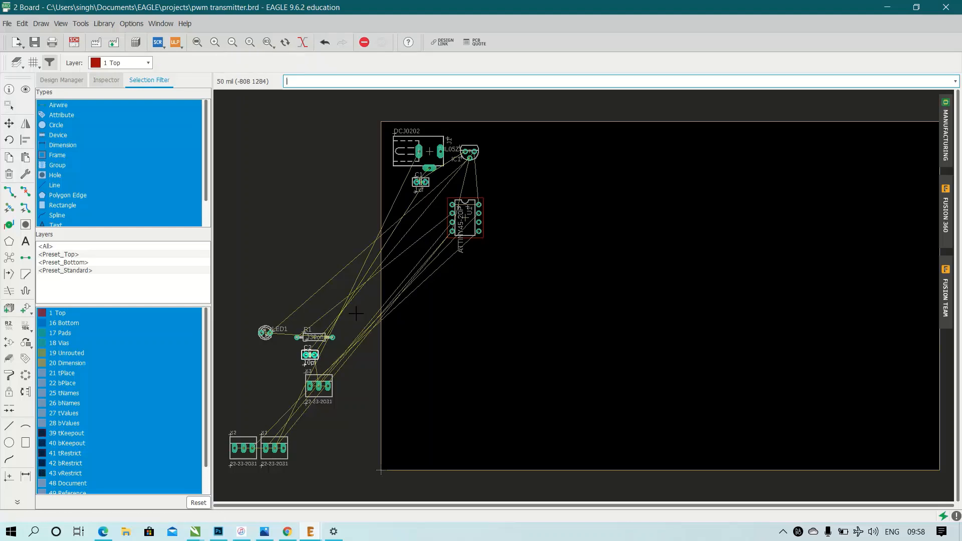
left_click(310, 355)
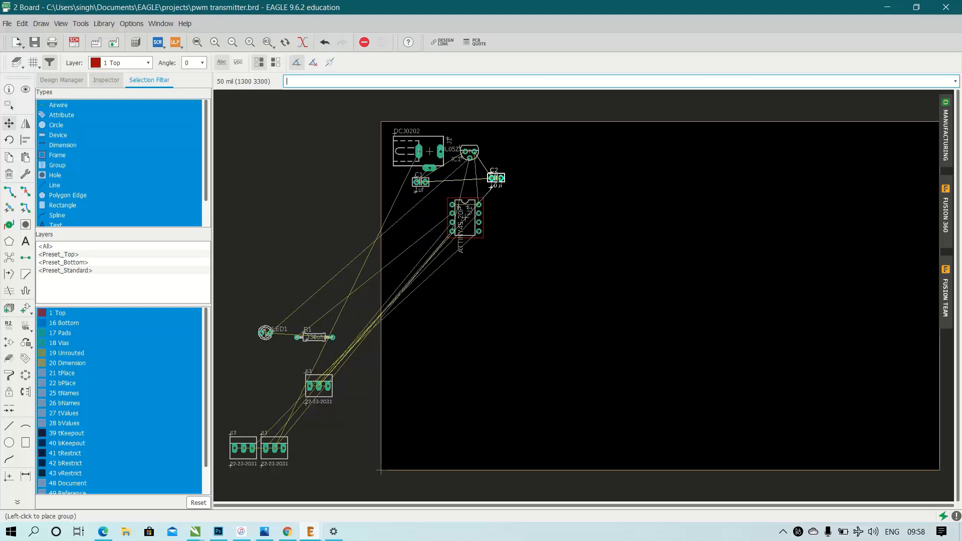
right_click(496, 182)
right_click(496, 182)
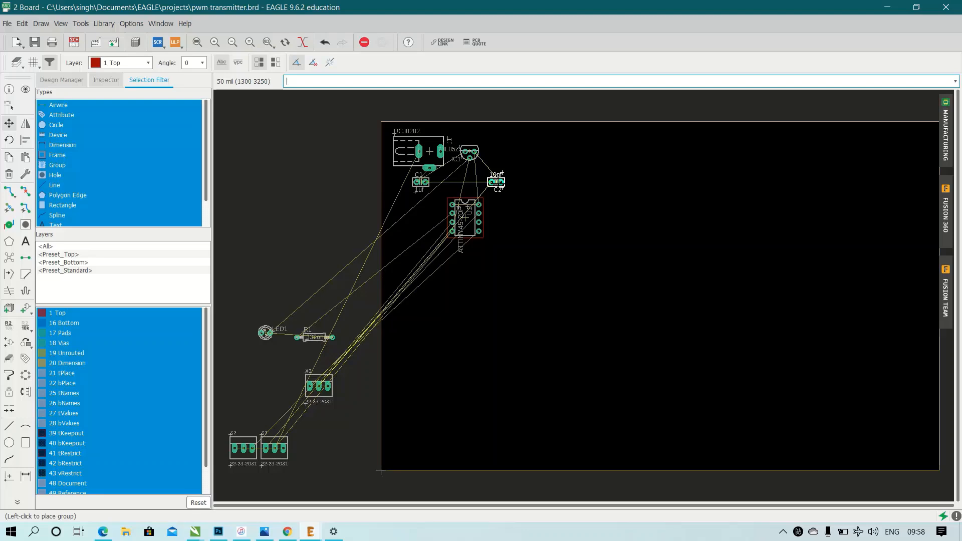
right_click(496, 182)
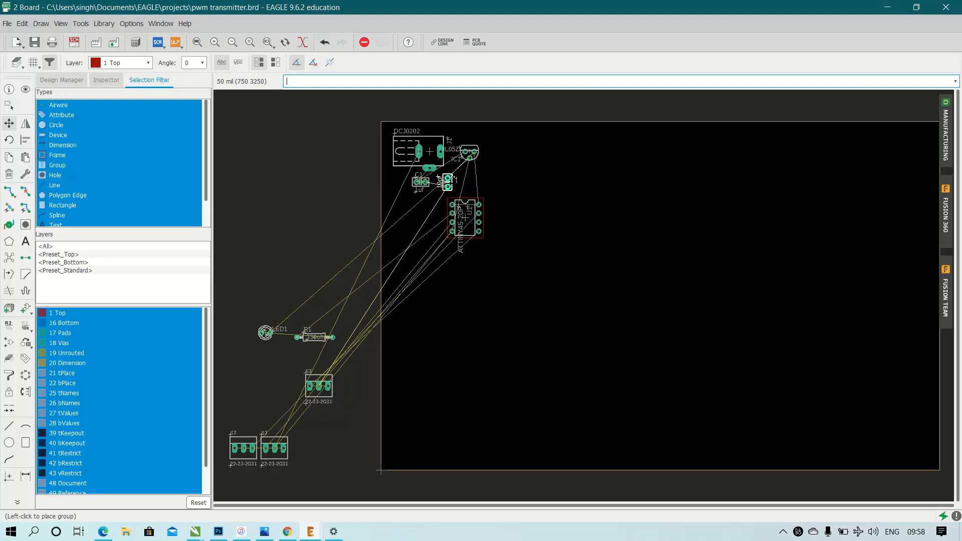
left_click(452, 178)
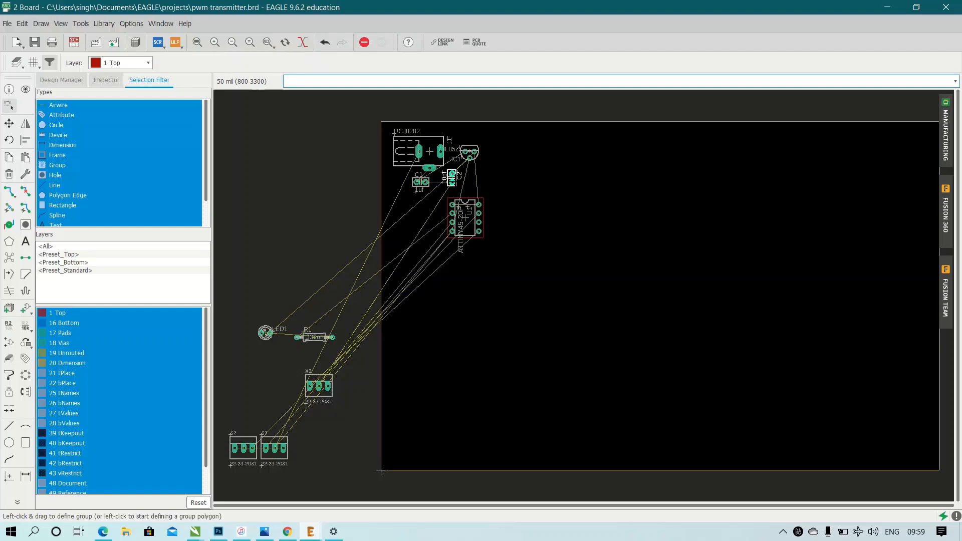
Move resistor R1 horizontally to the left of U1, rotated 180°, and place LED1 just above R1's right end.
left_click(317, 338)
left_click(317, 337)
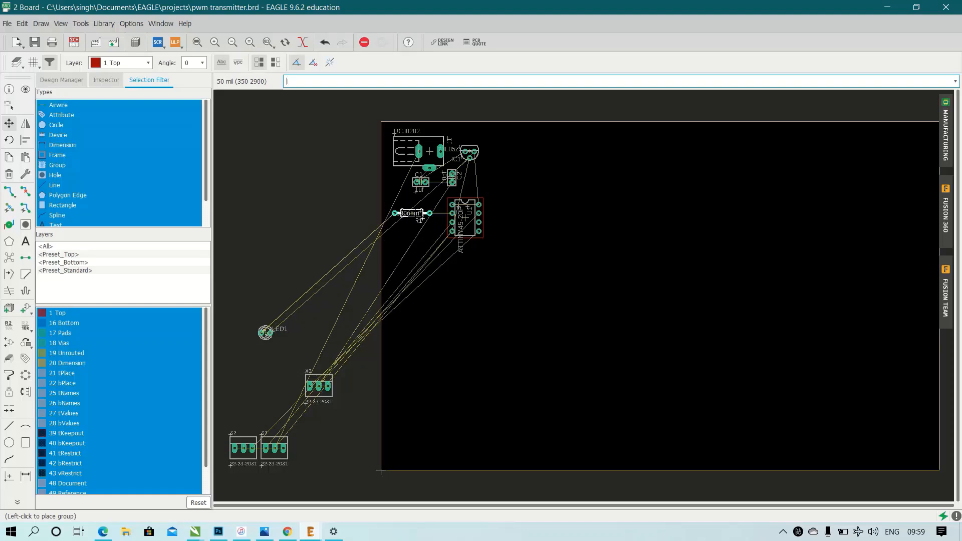
left_click(412, 214)
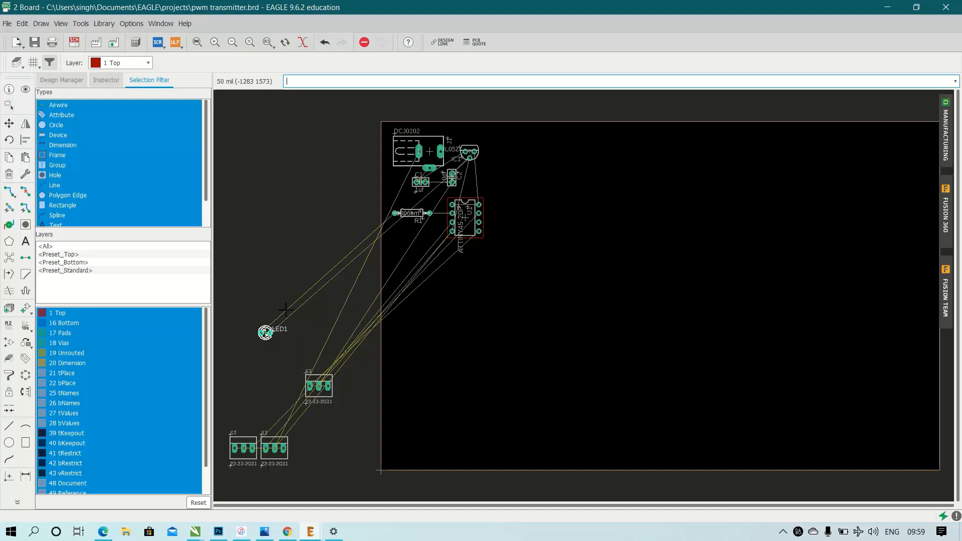
left_click(265, 332)
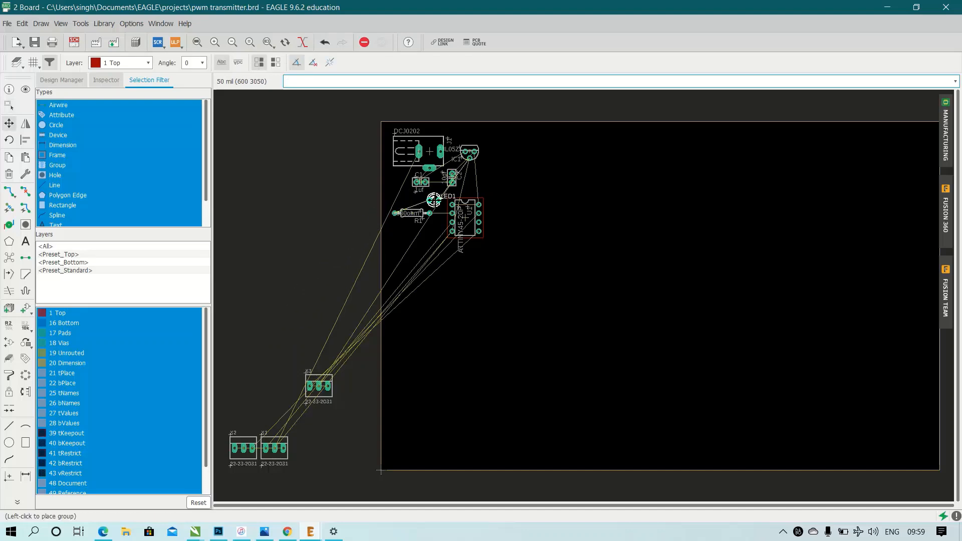
left_click(434, 200)
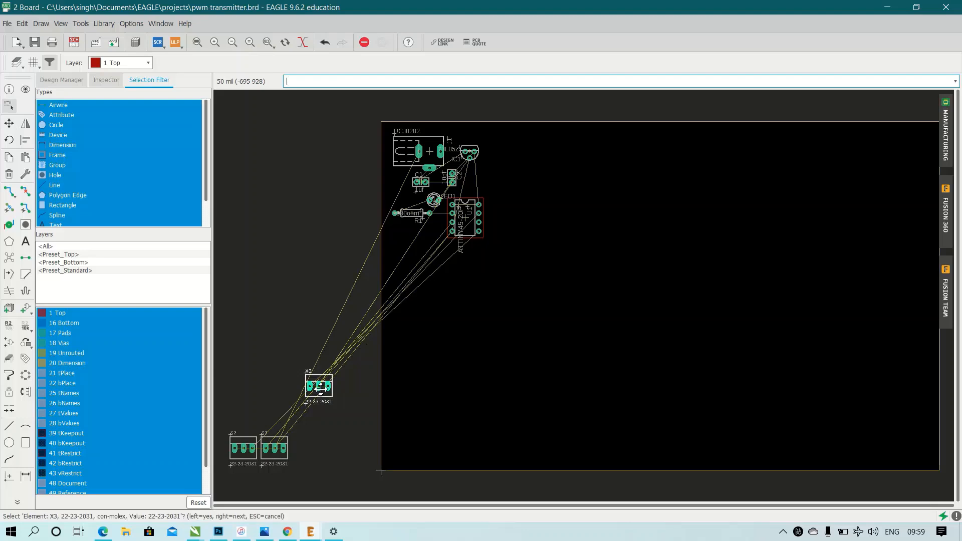
Move connector X3 directly below U1, rotated 180° so its pins face the chip.
left_click(321, 387)
right_click(448, 310)
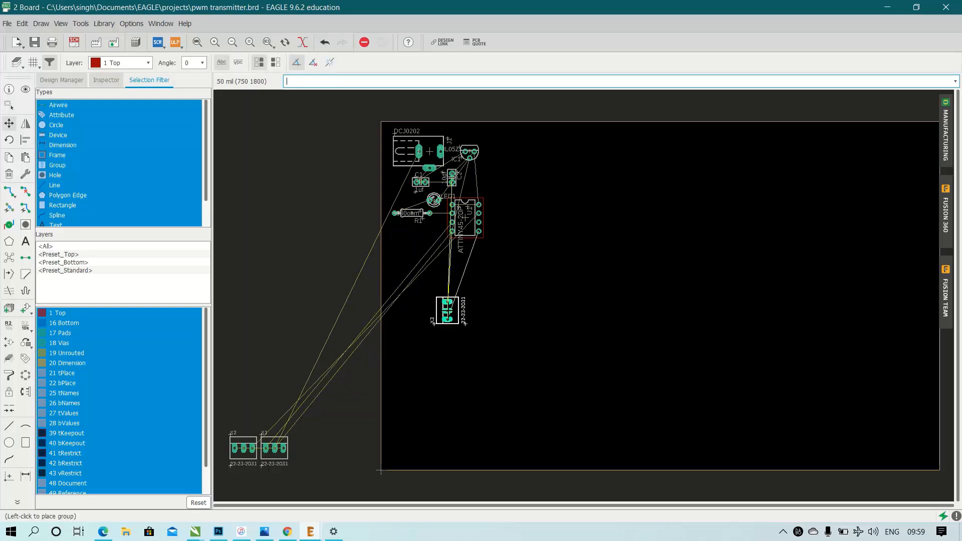
right_click(447, 311)
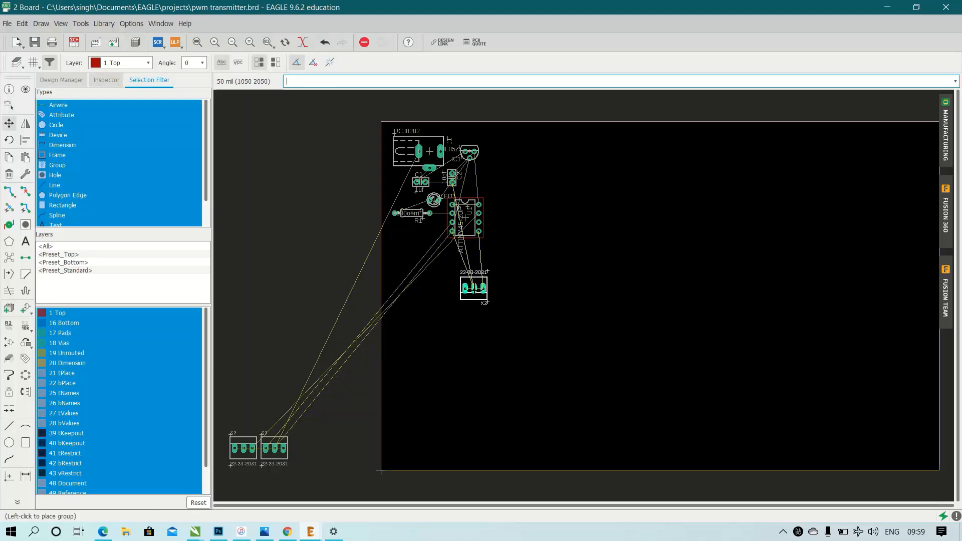
left_click(470, 283)
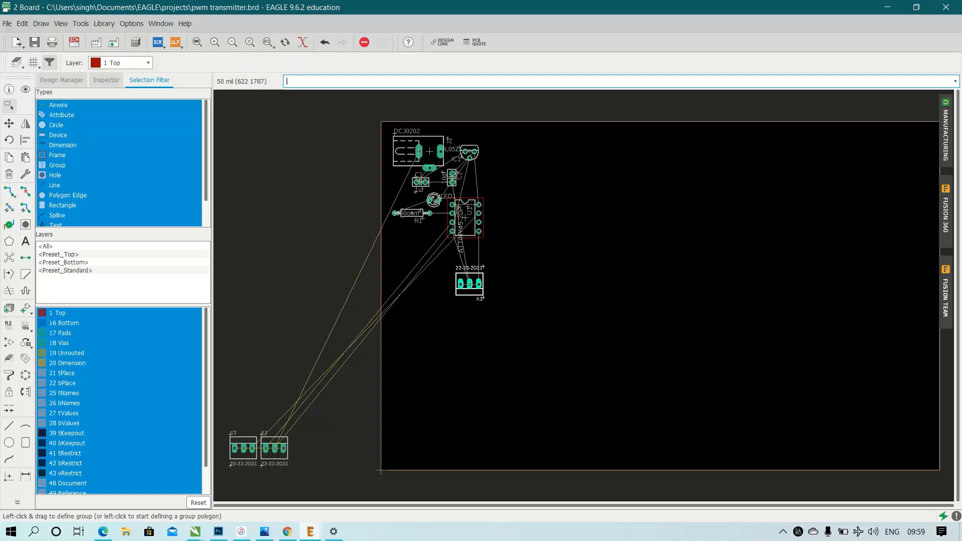
Move connector X1 just left of X3 and level with it, rotated 180° to match.
left_click(277, 450)
left_click(348, 392)
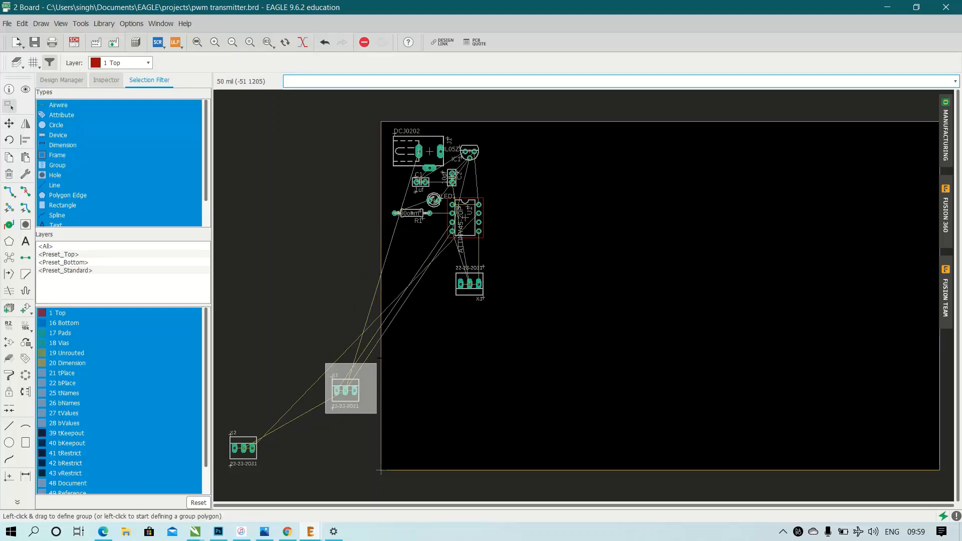
left_click_drag(377, 363, 379, 358)
left_click(346, 391)
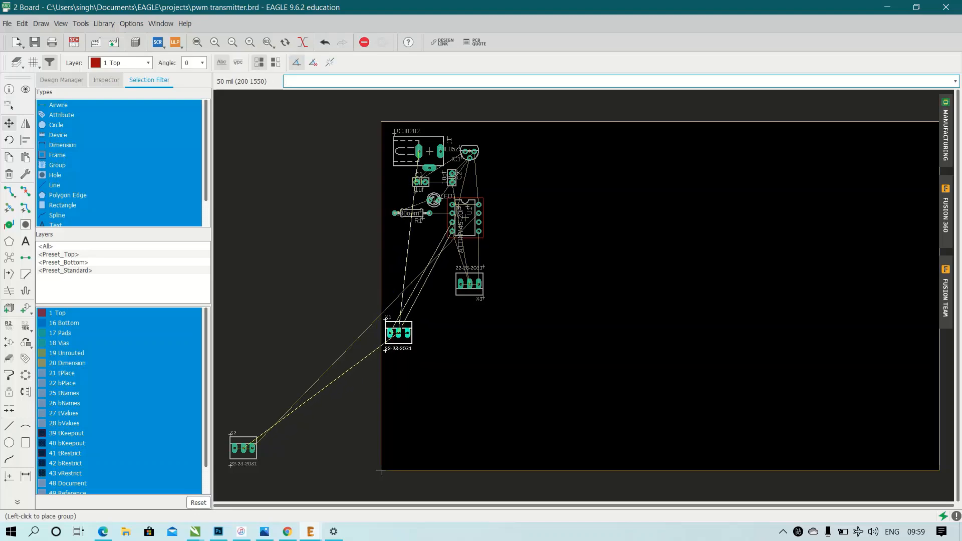
right_click(425, 275)
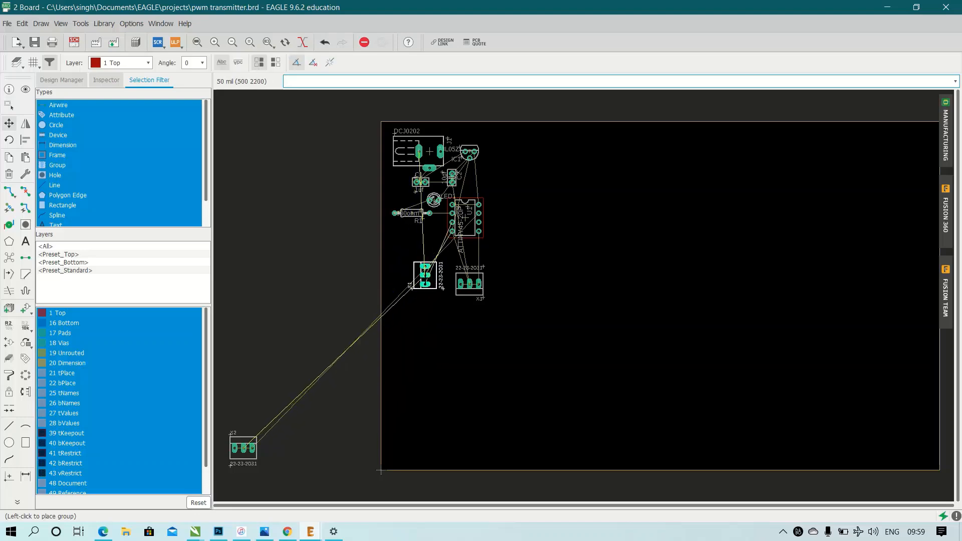
right_click(426, 276)
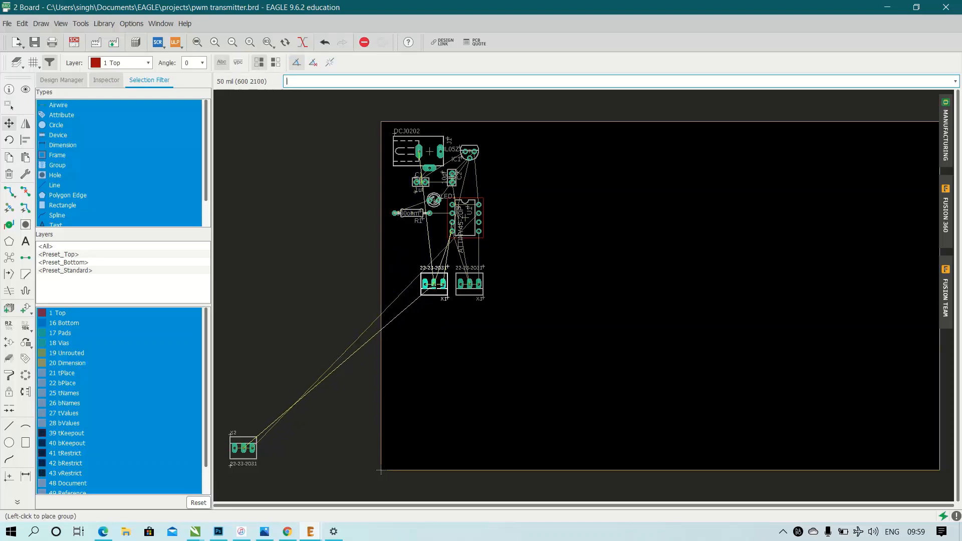
left_click(426, 277)
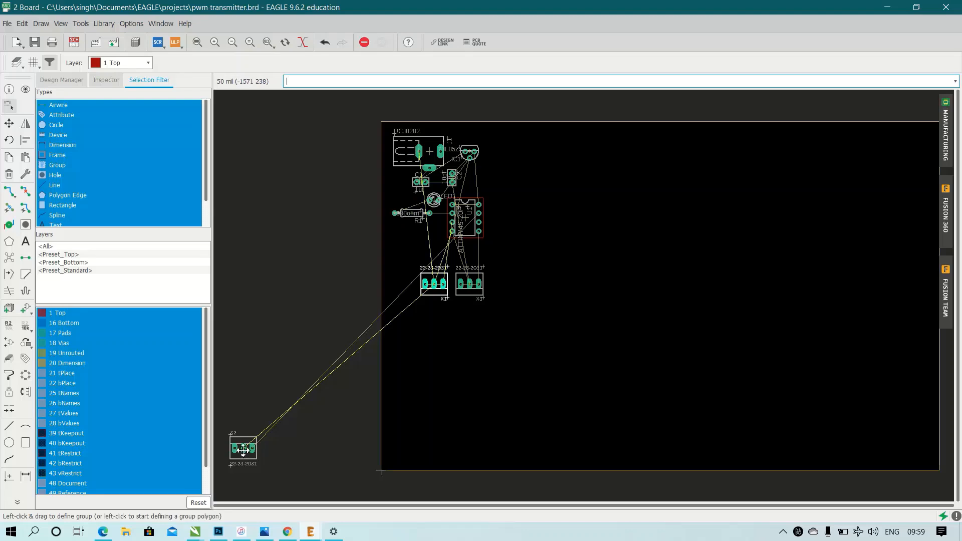
Move connector X2 left of X1 beside the left board edge, rotated 180° to complete the connector row.
left_click_drag(244, 450, 399, 284)
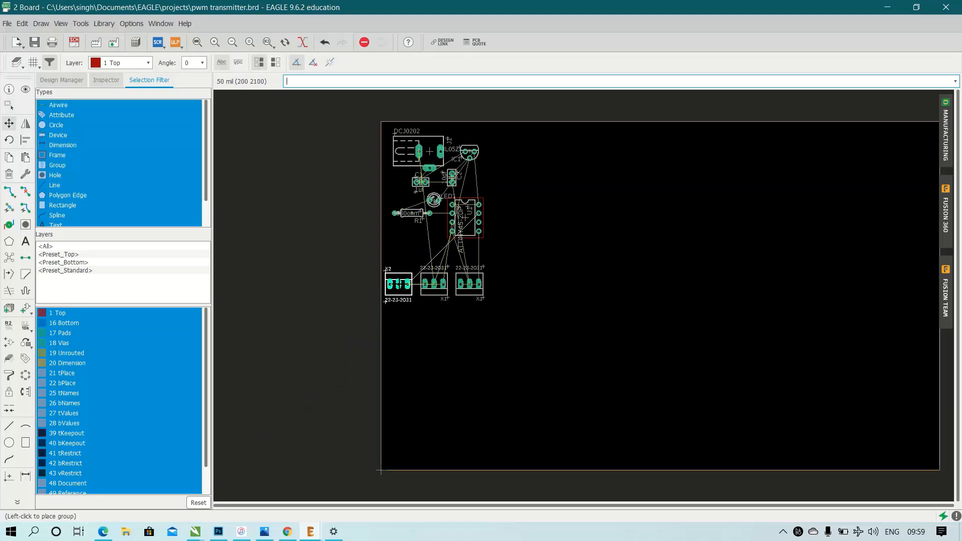
right_click(399, 284)
right_click(399, 284)
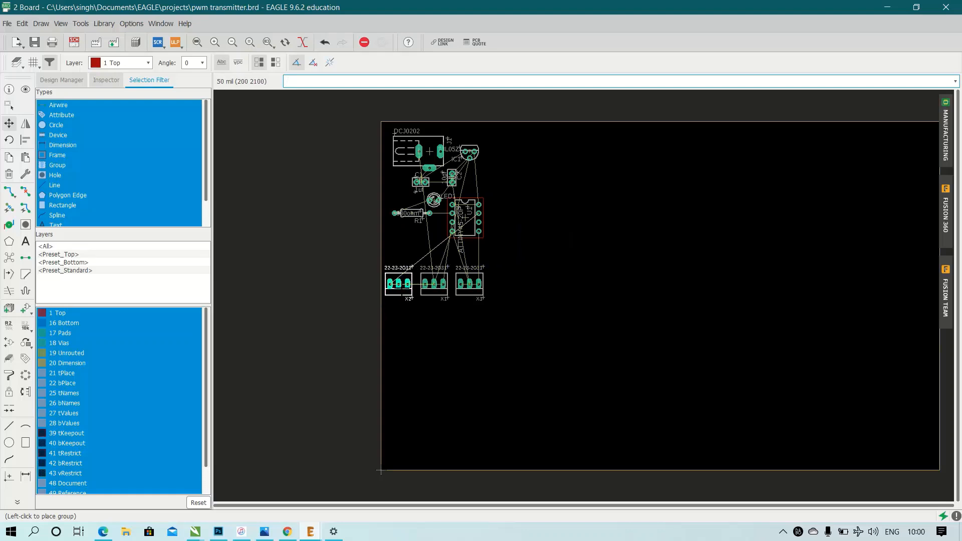
left_click(399, 284)
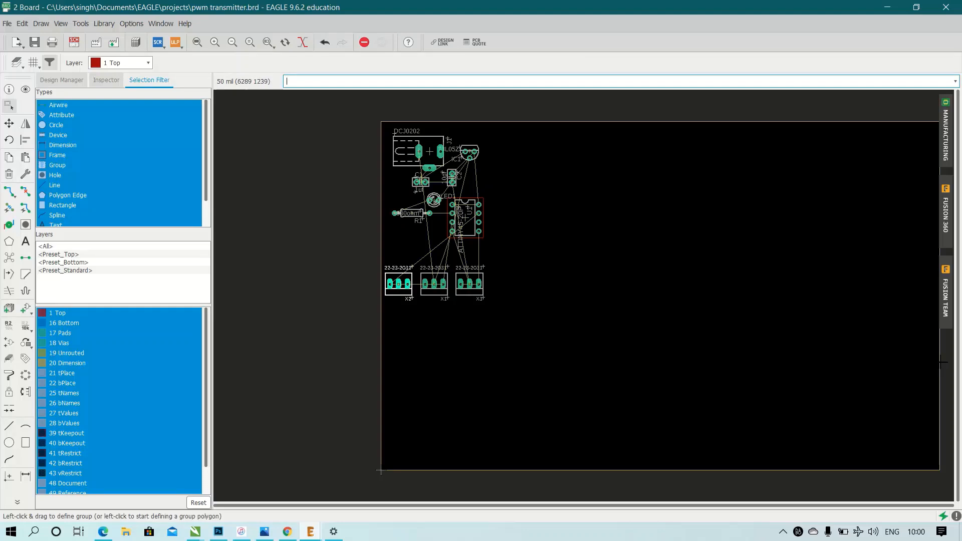
Shrink the board outline around the components to about 1350 mil wide and 2200 mil high by moving its right and bottom edges.
left_click_drag(939, 361, 506, 361)
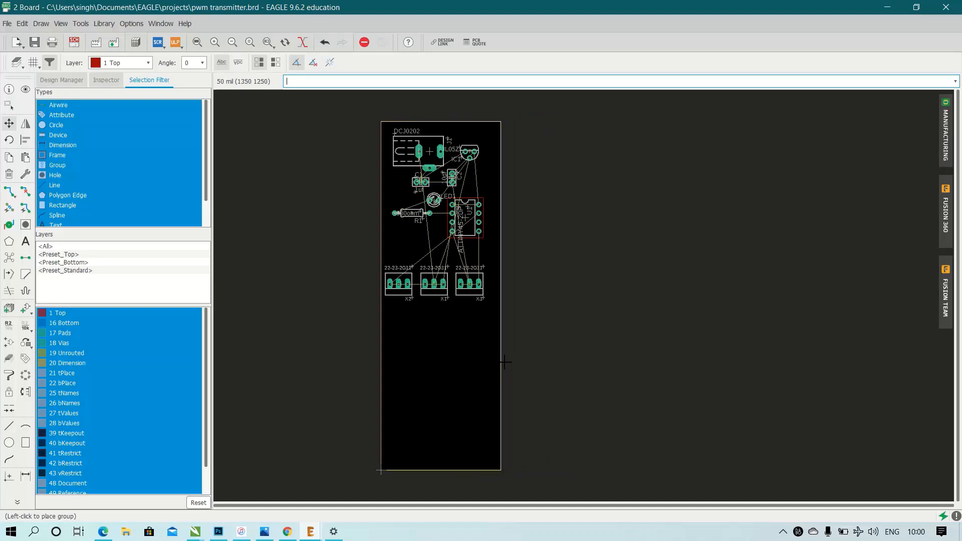
left_click(504, 361)
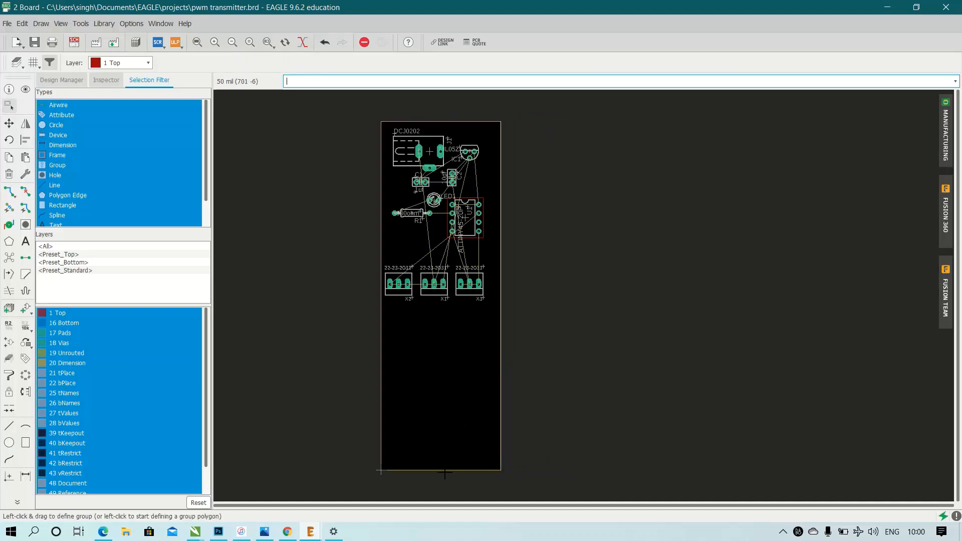
left_click_drag(445, 471, 446, 319)
left_click(445, 319)
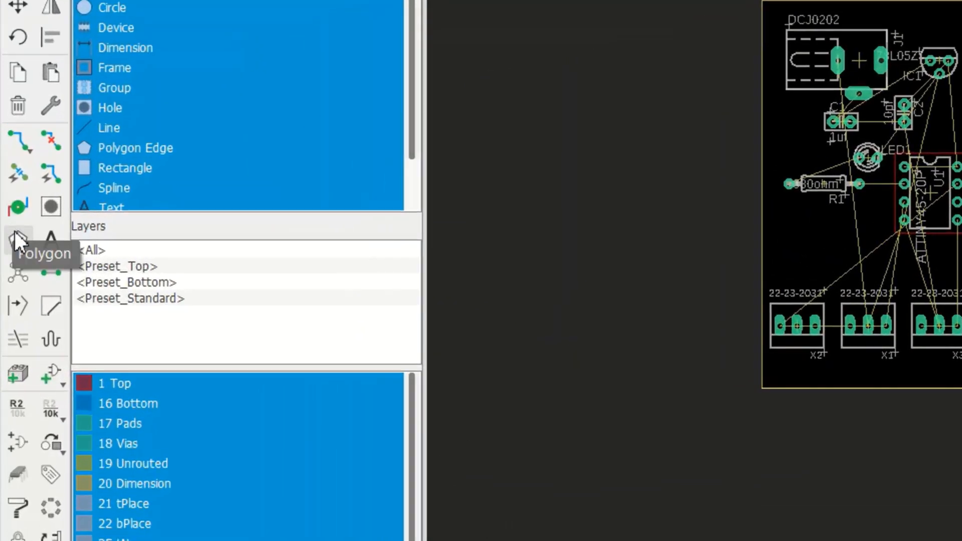
Draw a closed Top-layer polygon of width 6 along the board outline, leaving its signal name empty.
left_click(15, 237)
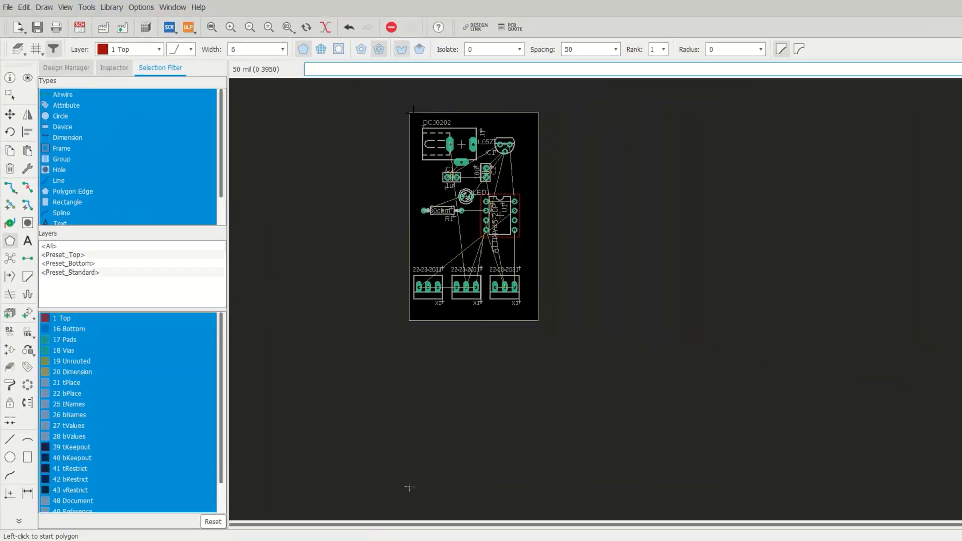
left_click(409, 111)
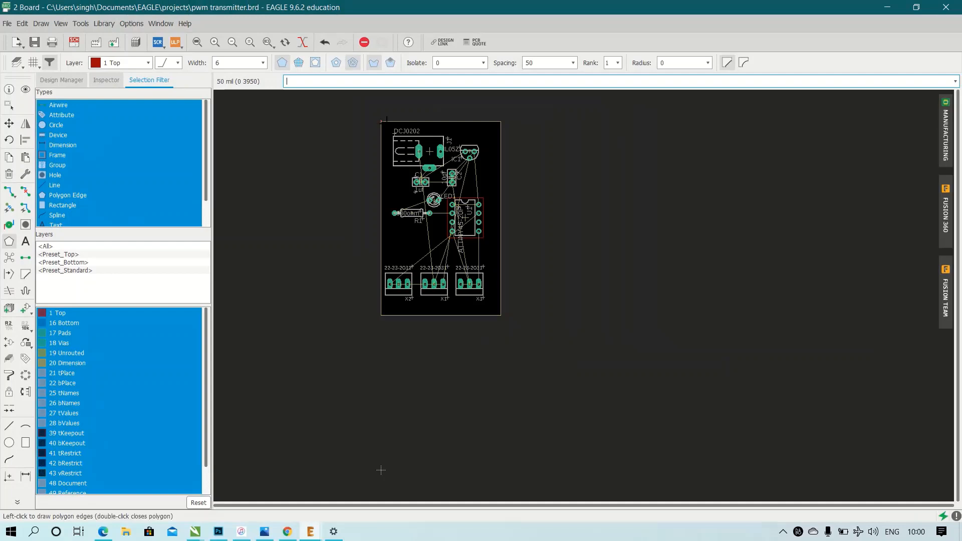
left_click(501, 122)
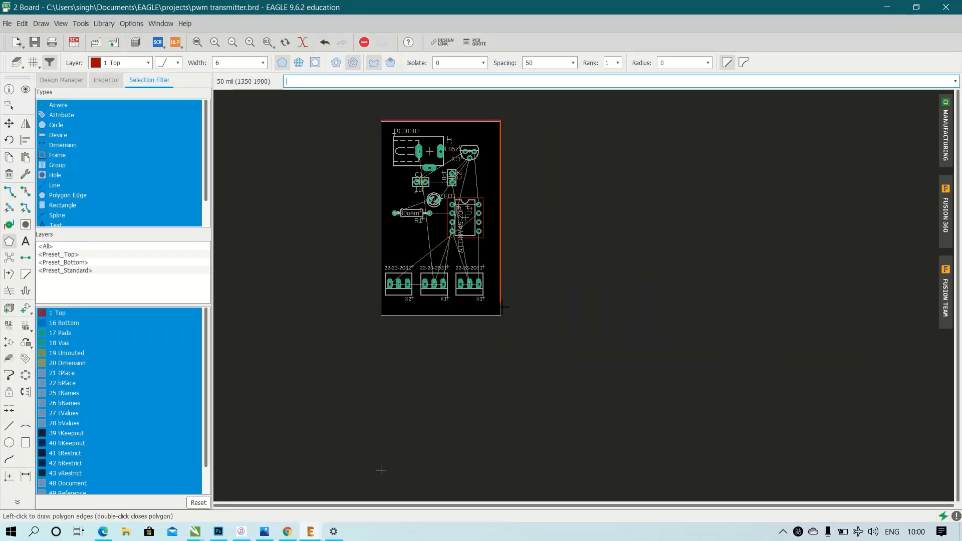
left_click(501, 319)
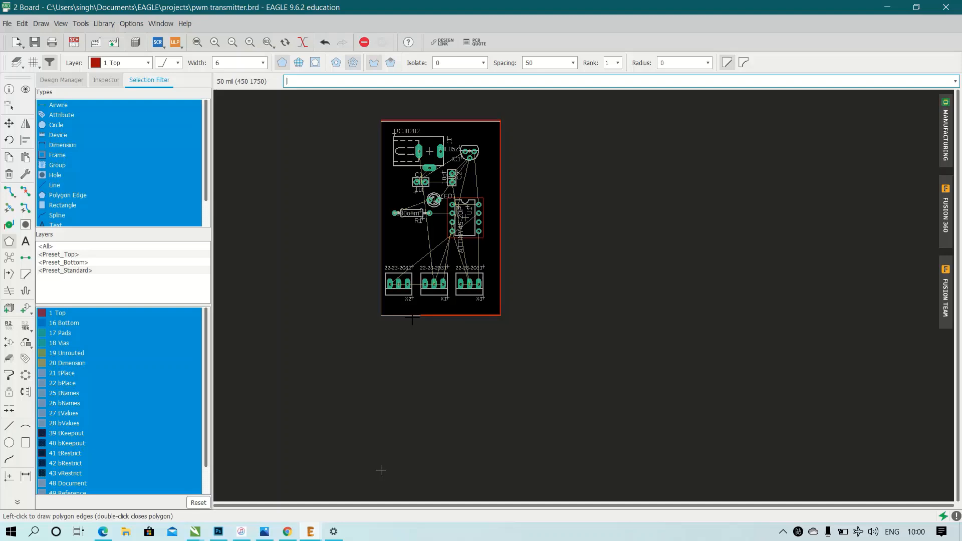
left_click(381, 317)
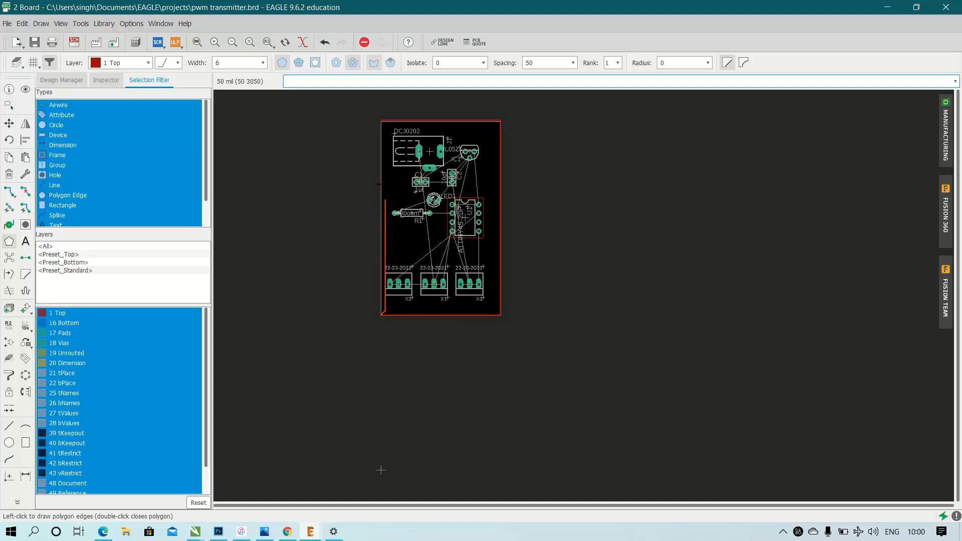
left_click(382, 120)
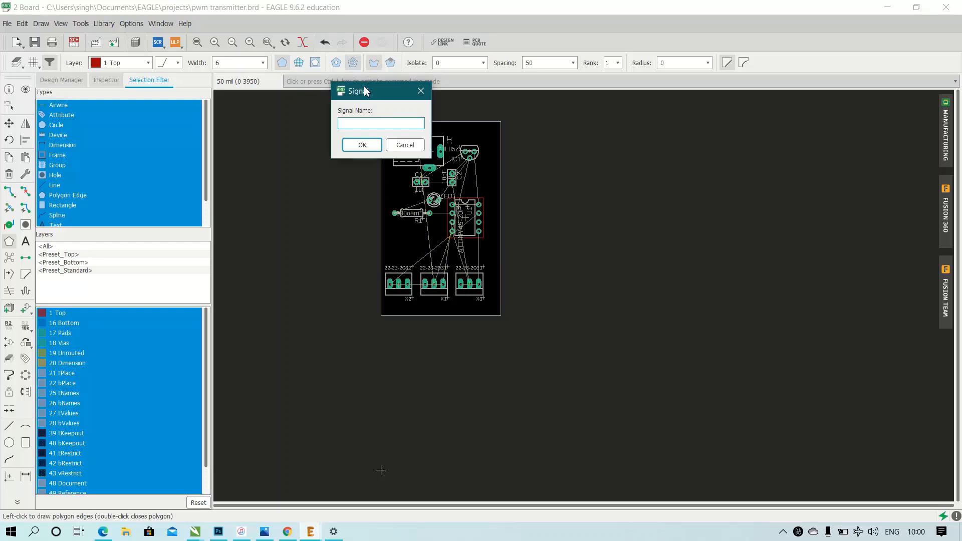
left_click(361, 146)
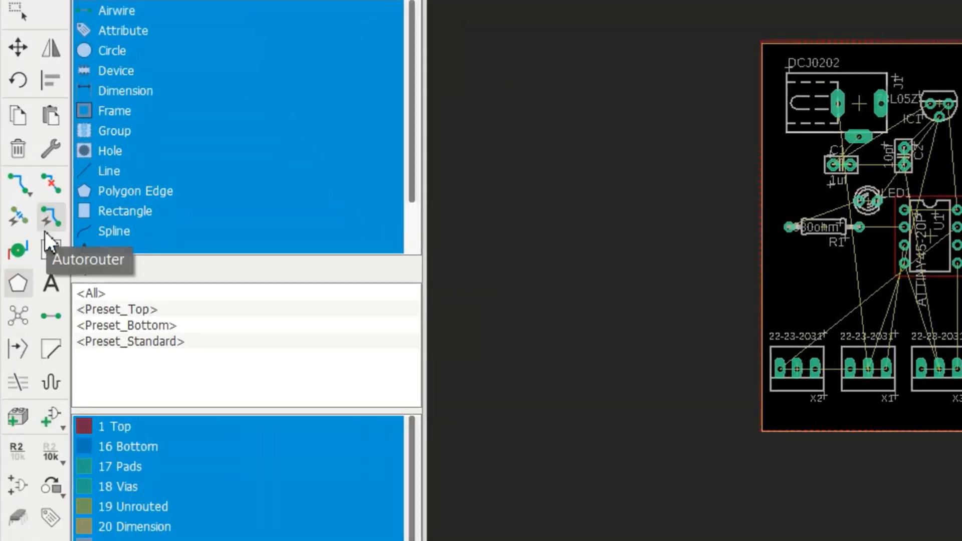
Run the Autorouter with Low effort, Top and Bottom directions on Auto, automatic grid selection and the TopRouter variant.
left_click(60, 217)
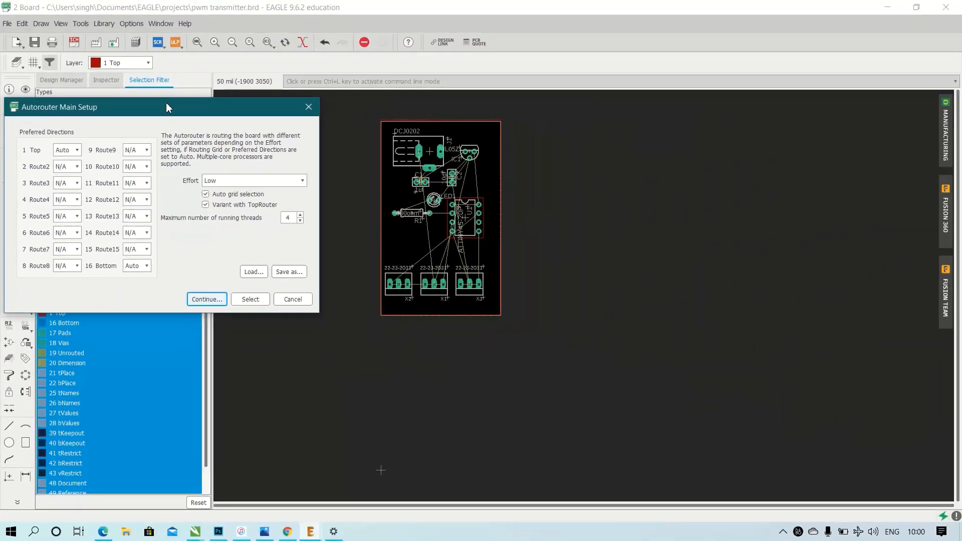
left_click_drag(166, 102, 221, 80)
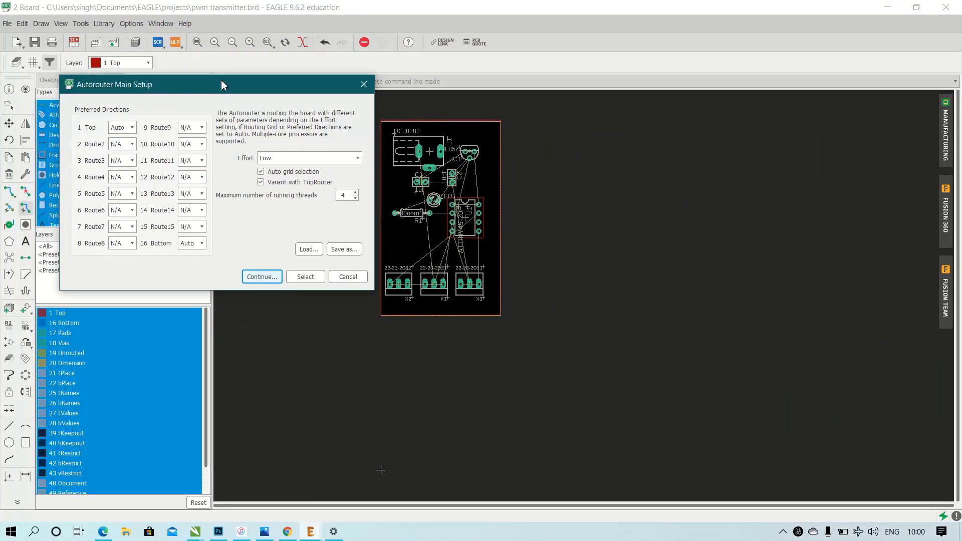
left_click(258, 275)
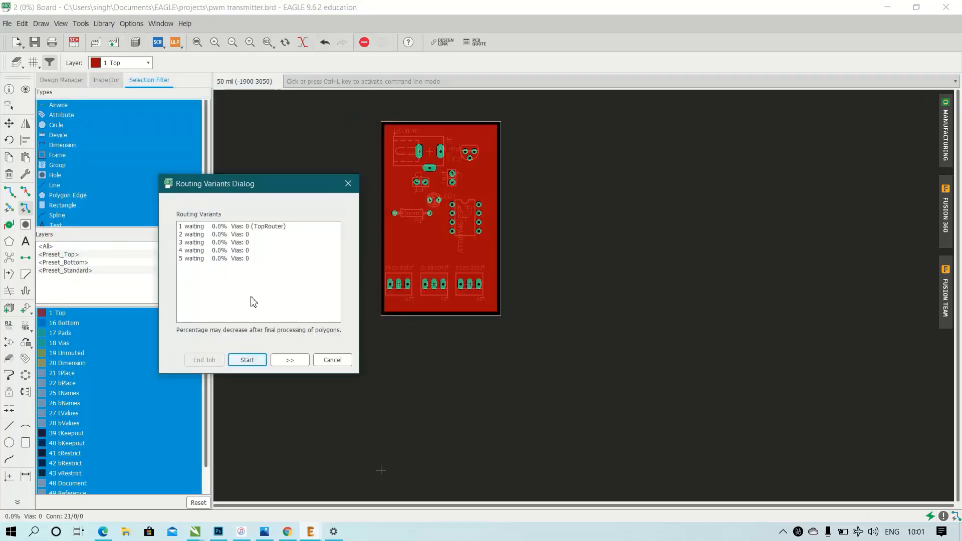
left_click(255, 360)
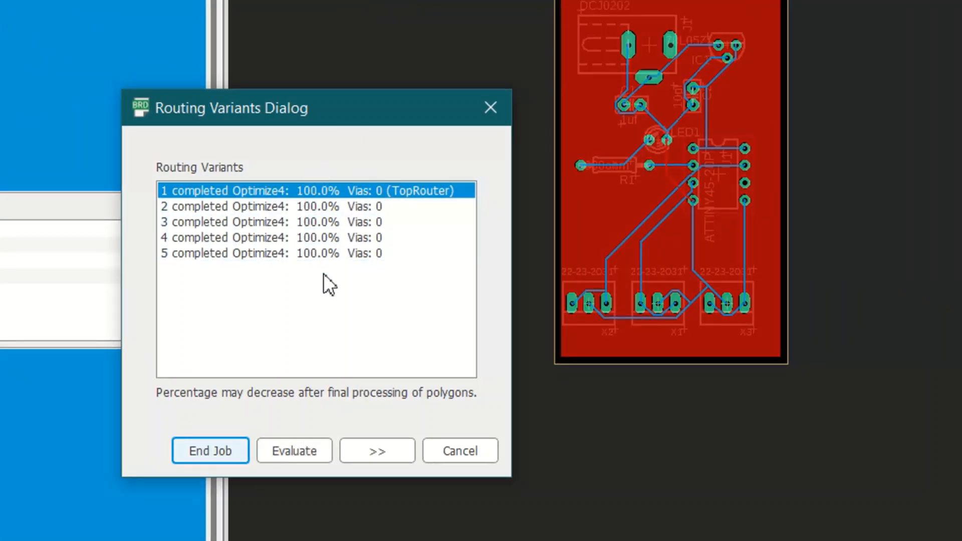
Compare the trace layouts of the five completed routing variants on the board preview.
left_click(320, 253)
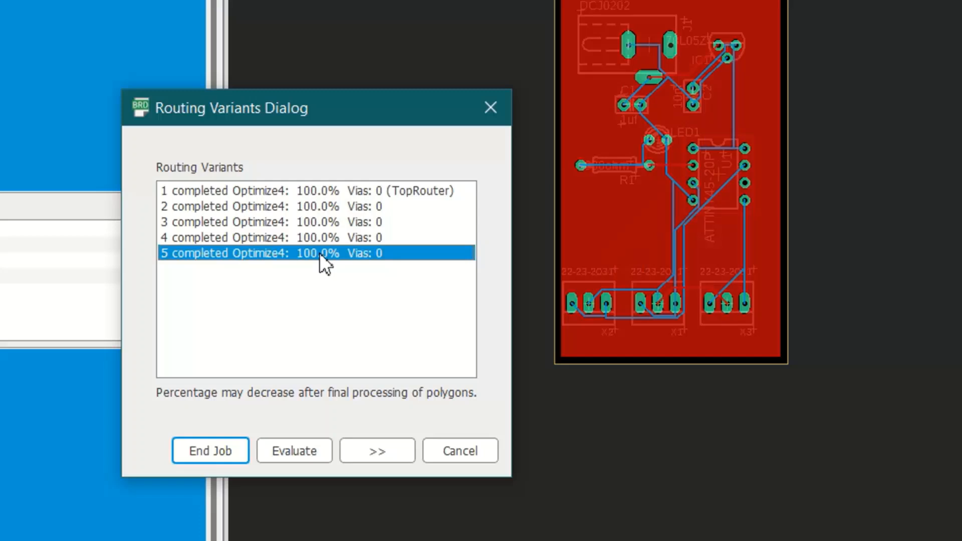
left_click(317, 239)
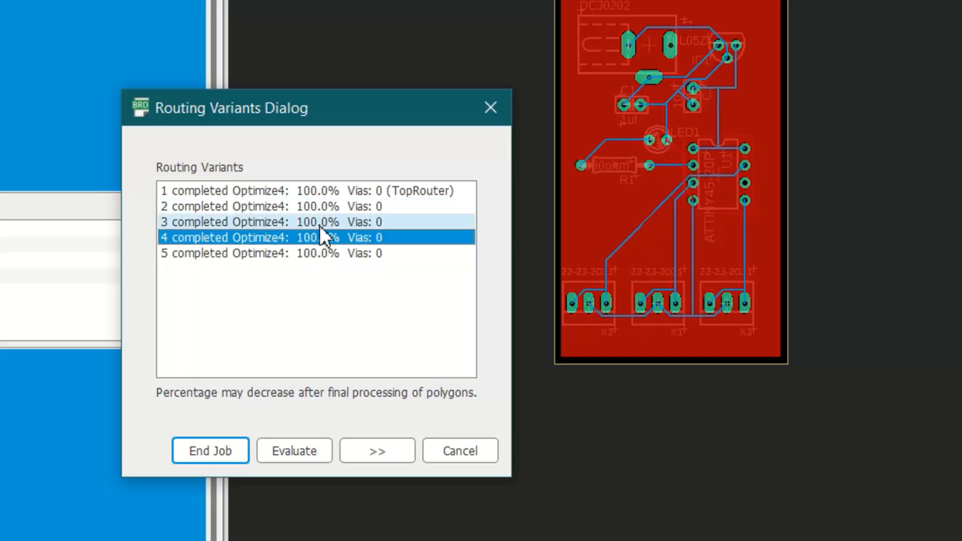
left_click(320, 223)
key("Up")
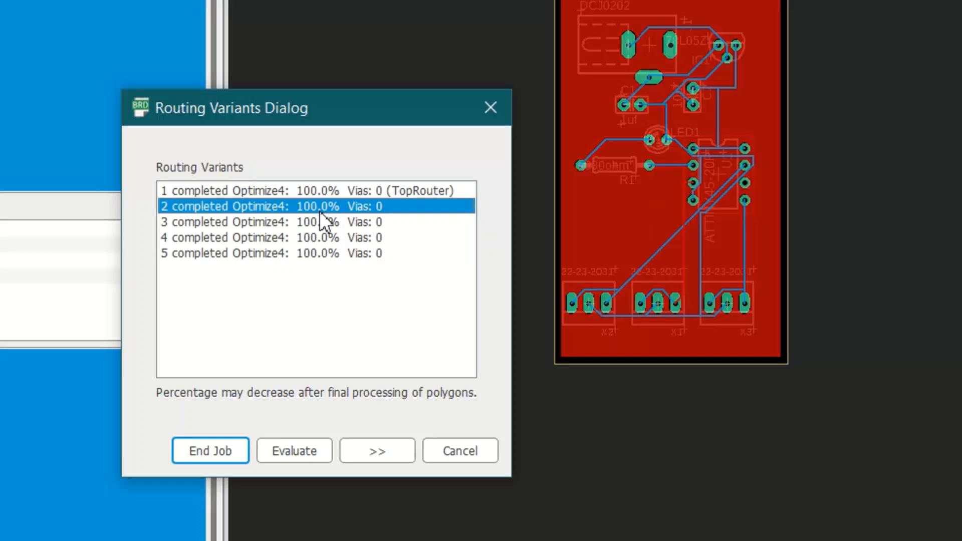
left_click(329, 192)
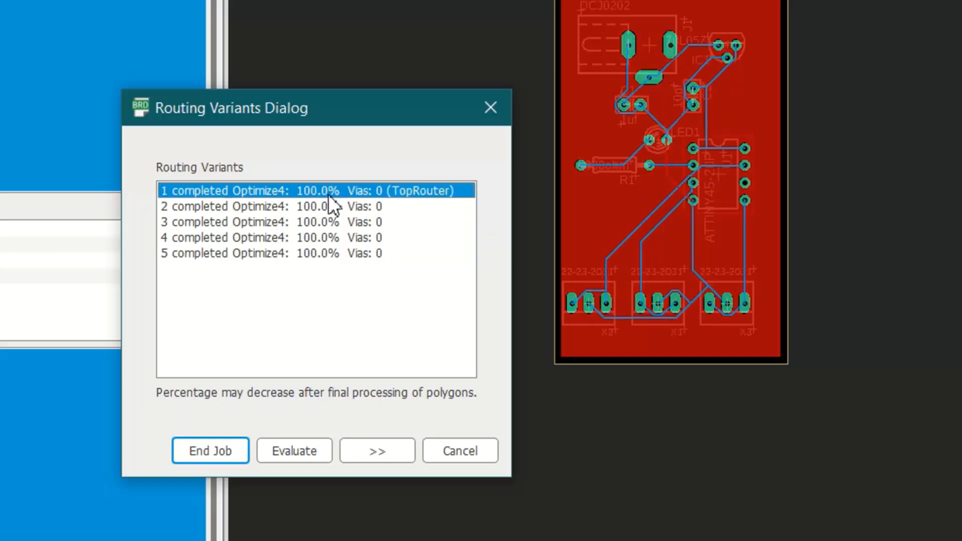
left_click(314, 238)
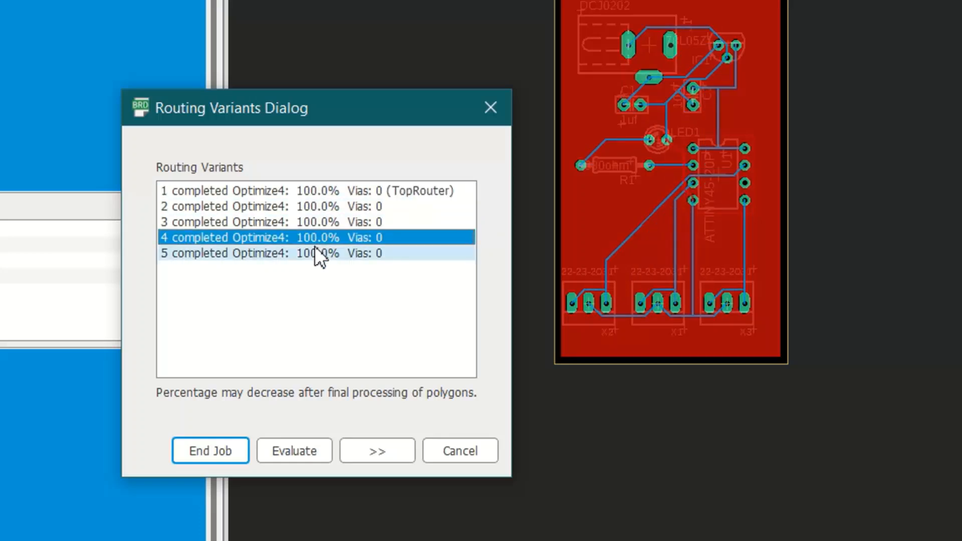
left_click(316, 253)
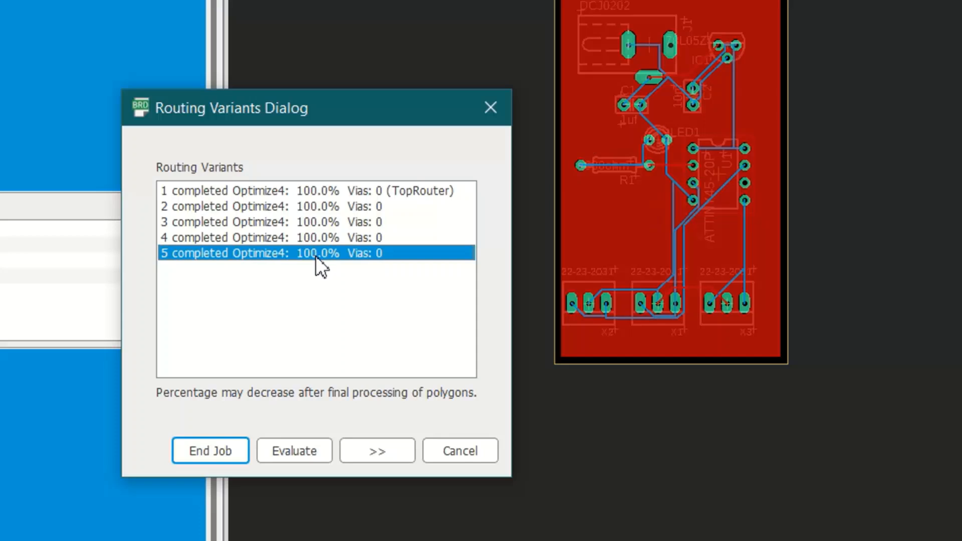
left_click(315, 238)
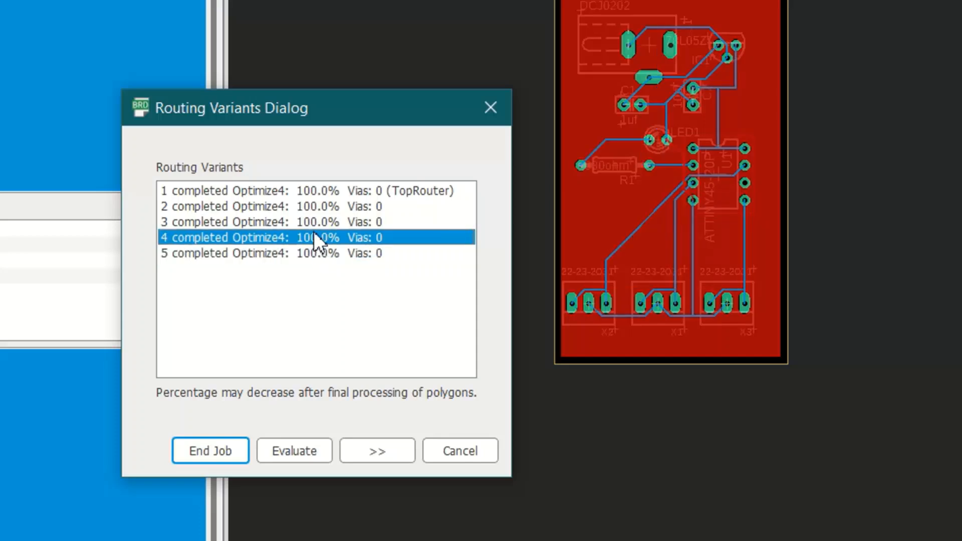
left_click(314, 223)
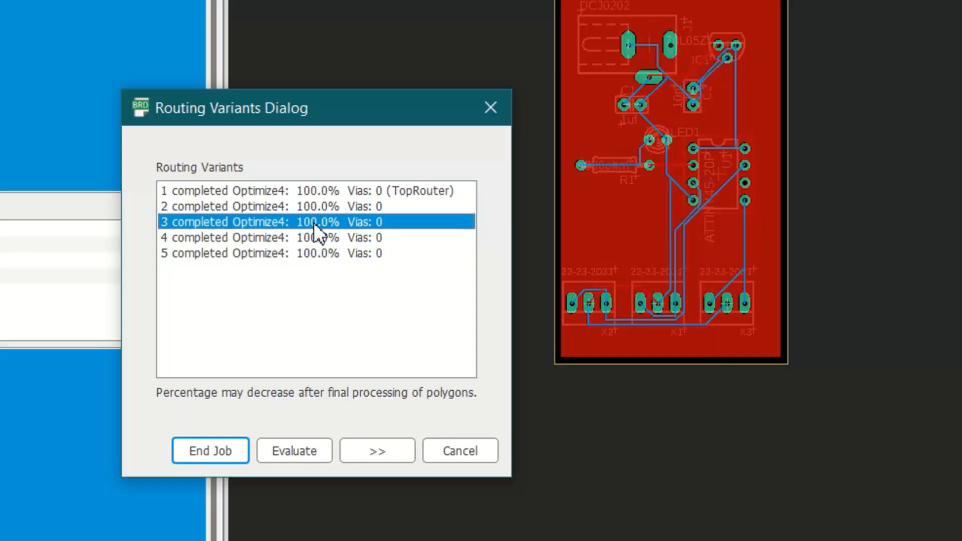
left_click(316, 206)
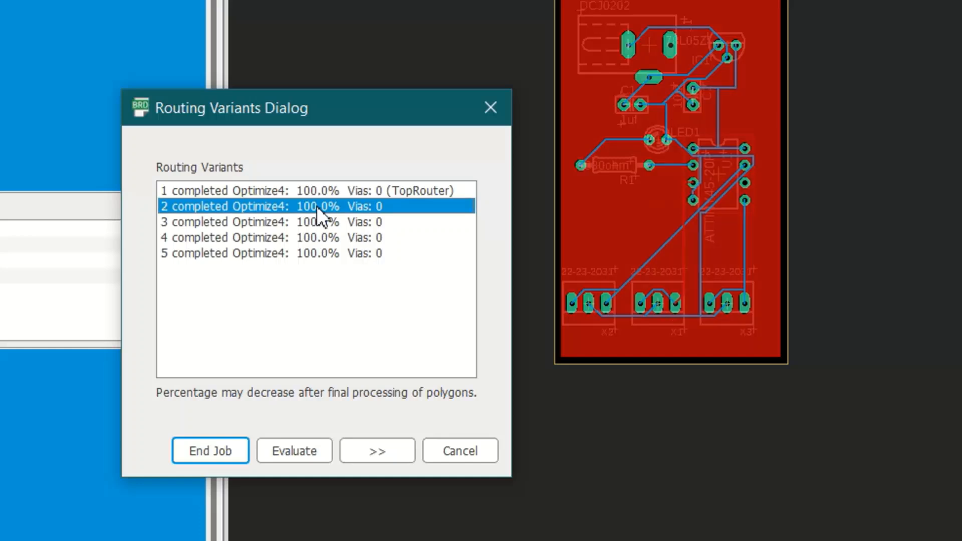
left_click(318, 191)
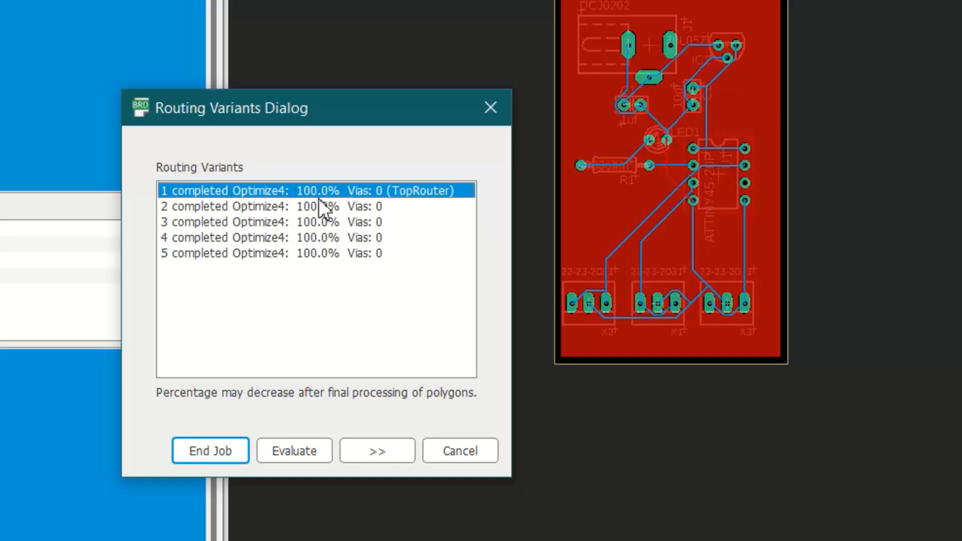
Choose routing variant 4 and end the autorouter job to apply its traces to the board.
left_click(319, 236)
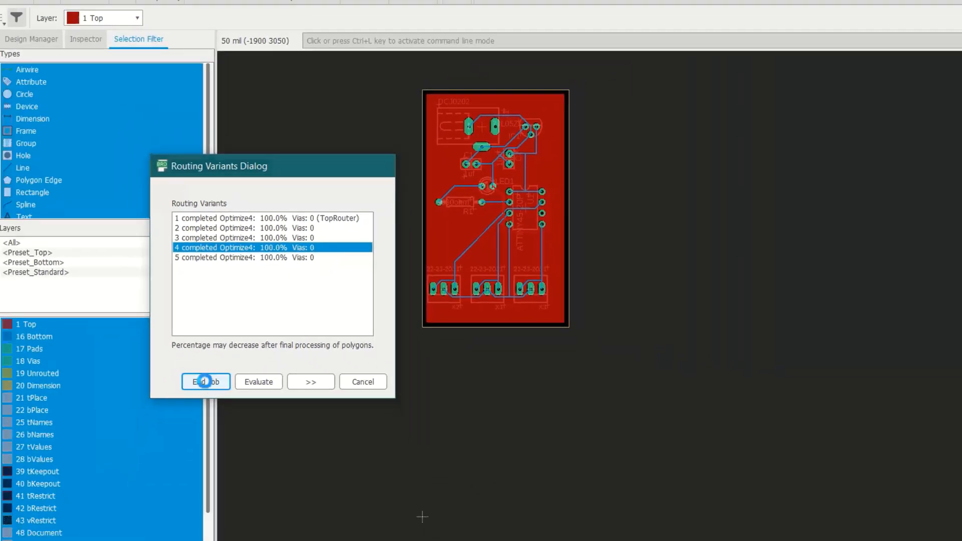
left_click(205, 449)
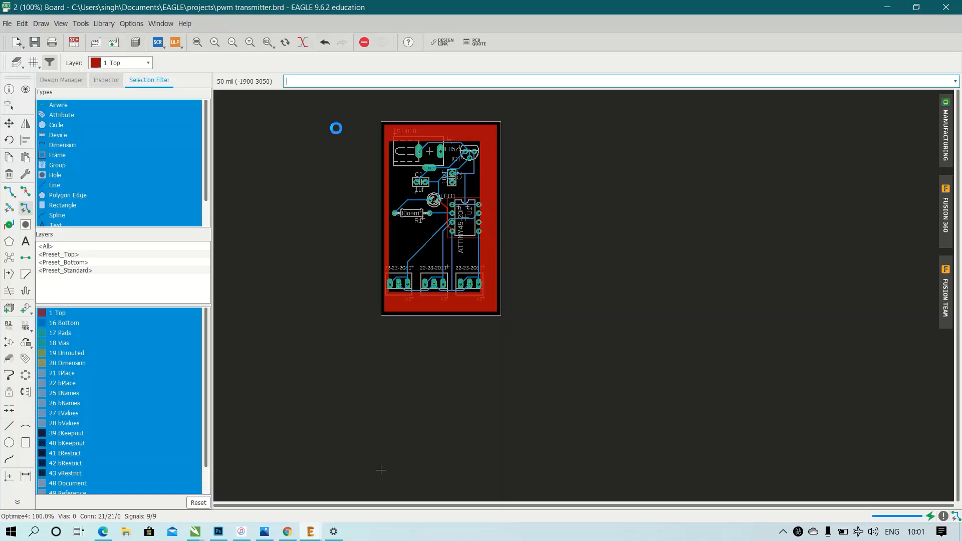
scroll(351, 131, "up", 2)
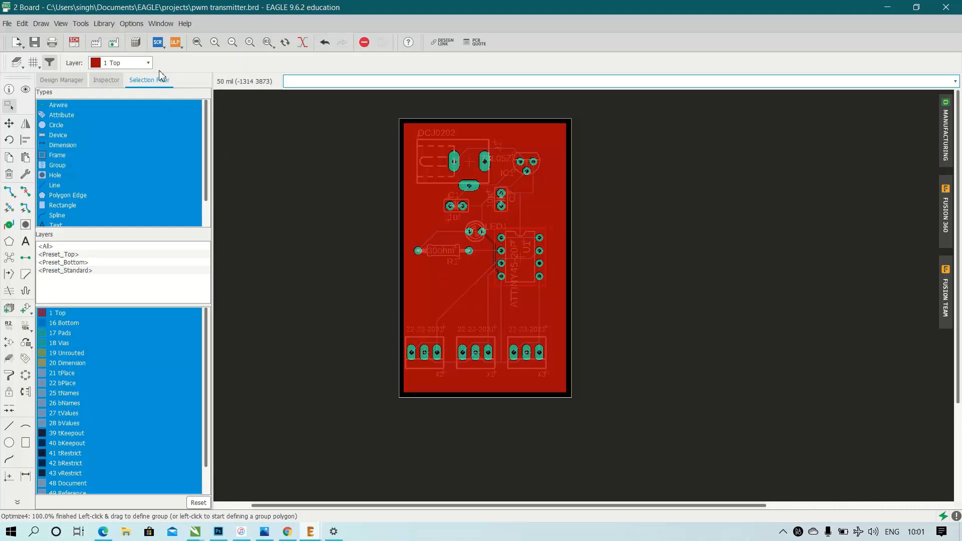
Make 16 Bottom the active layer of the board.
left_click(144, 65)
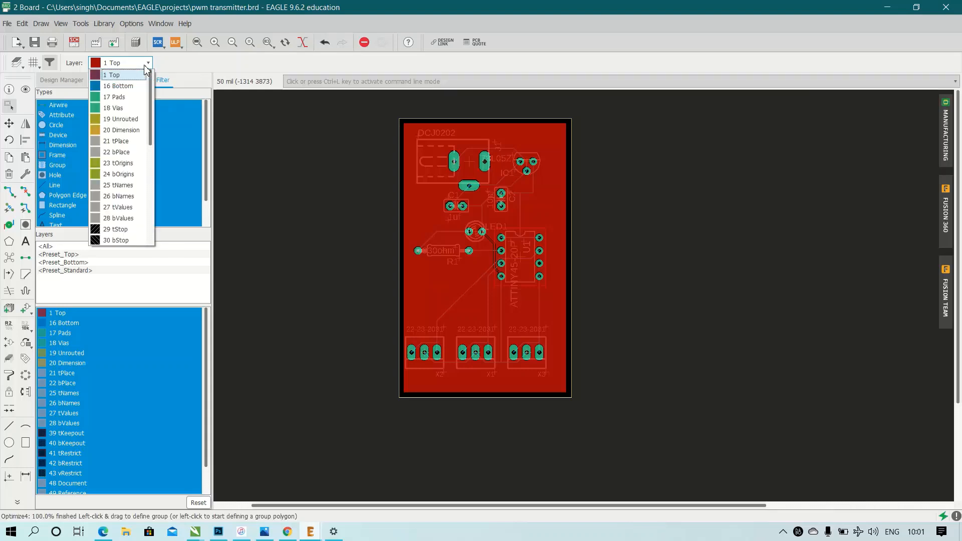
left_click(131, 87)
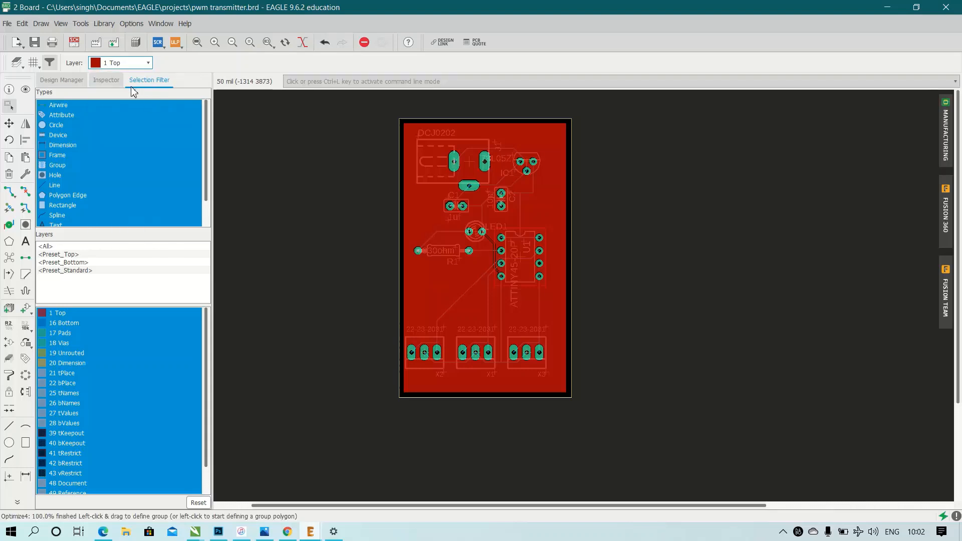
scroll(325, 211, "up", 1)
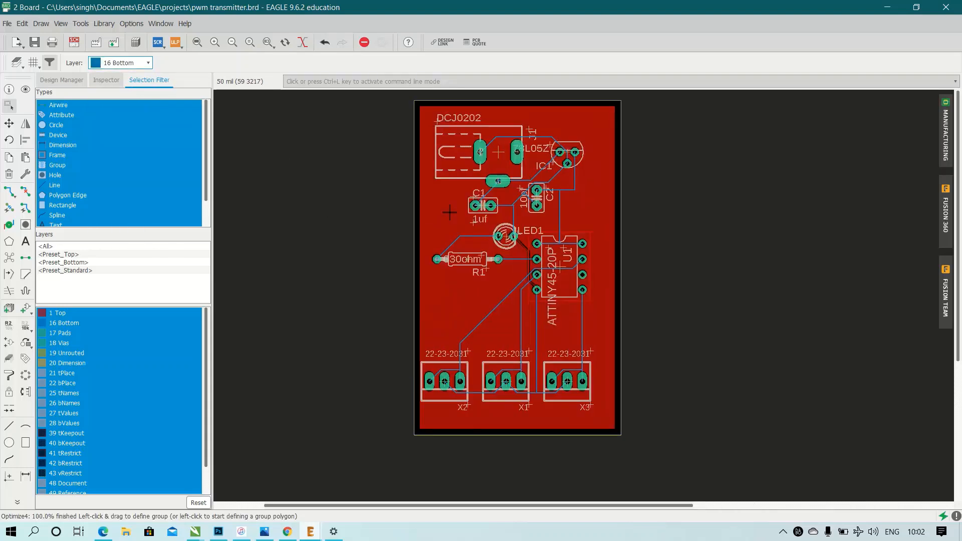